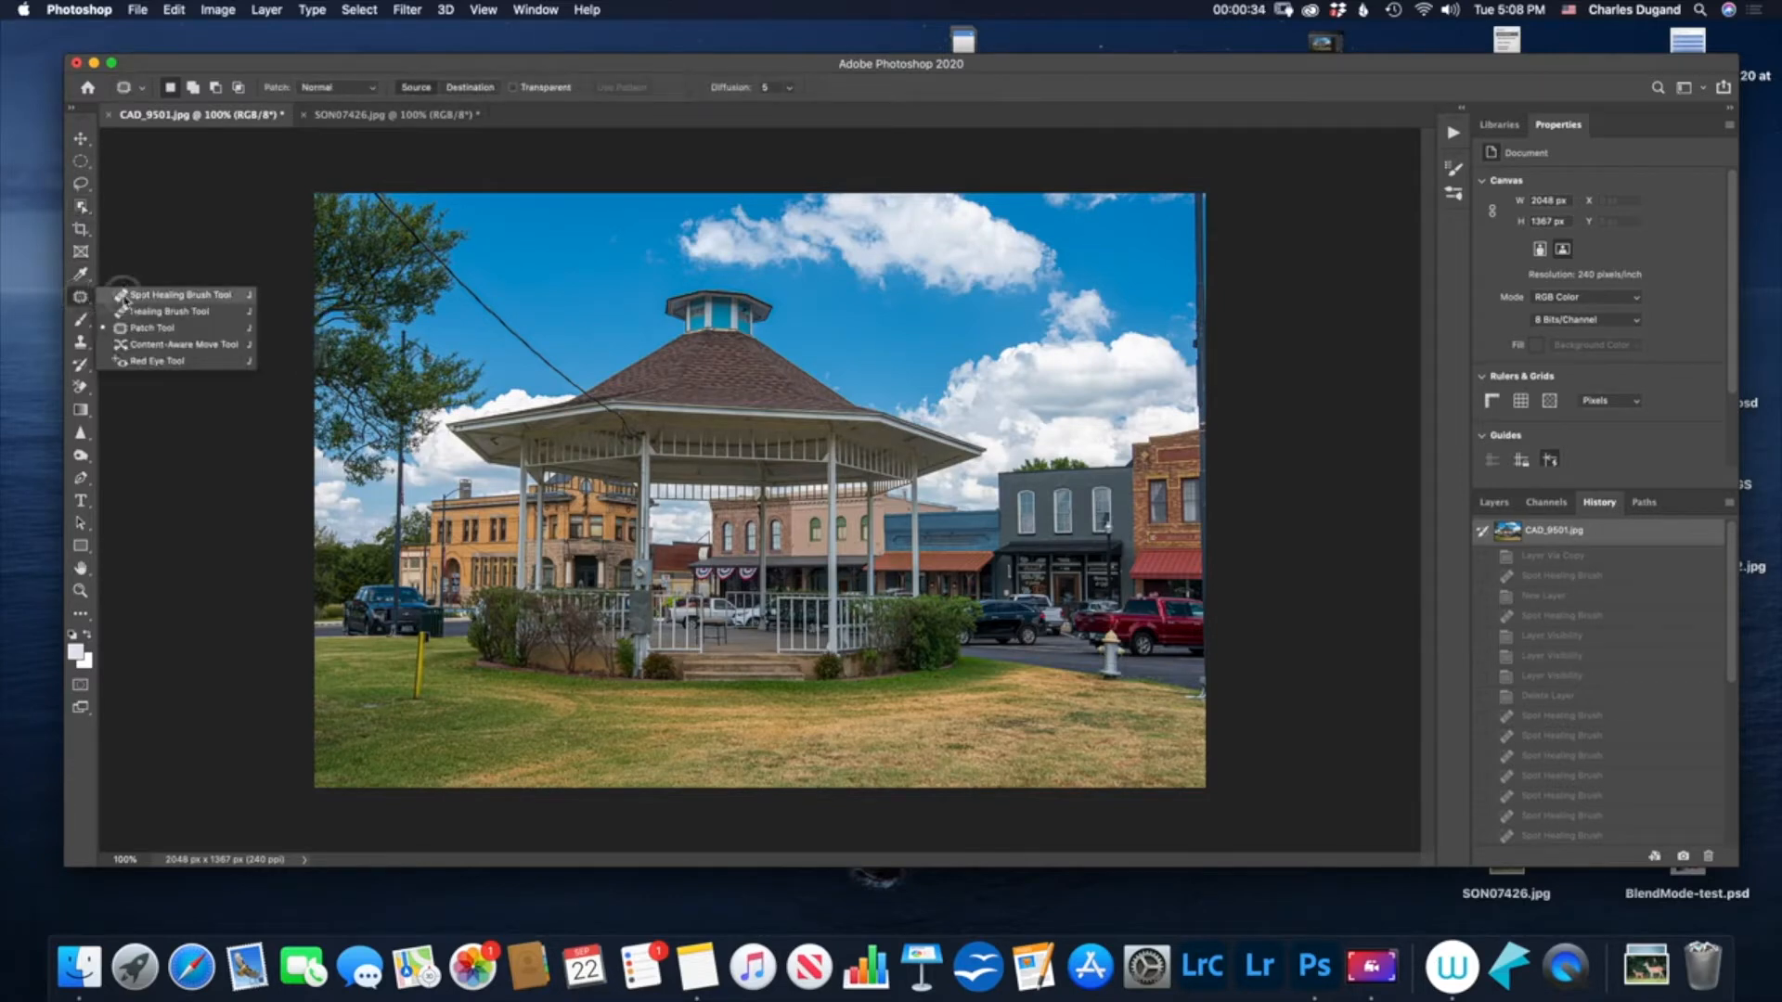
Activate the Spot Healing Brush in Content-Aware type and keep its blending mode at Normal.
click(124, 297)
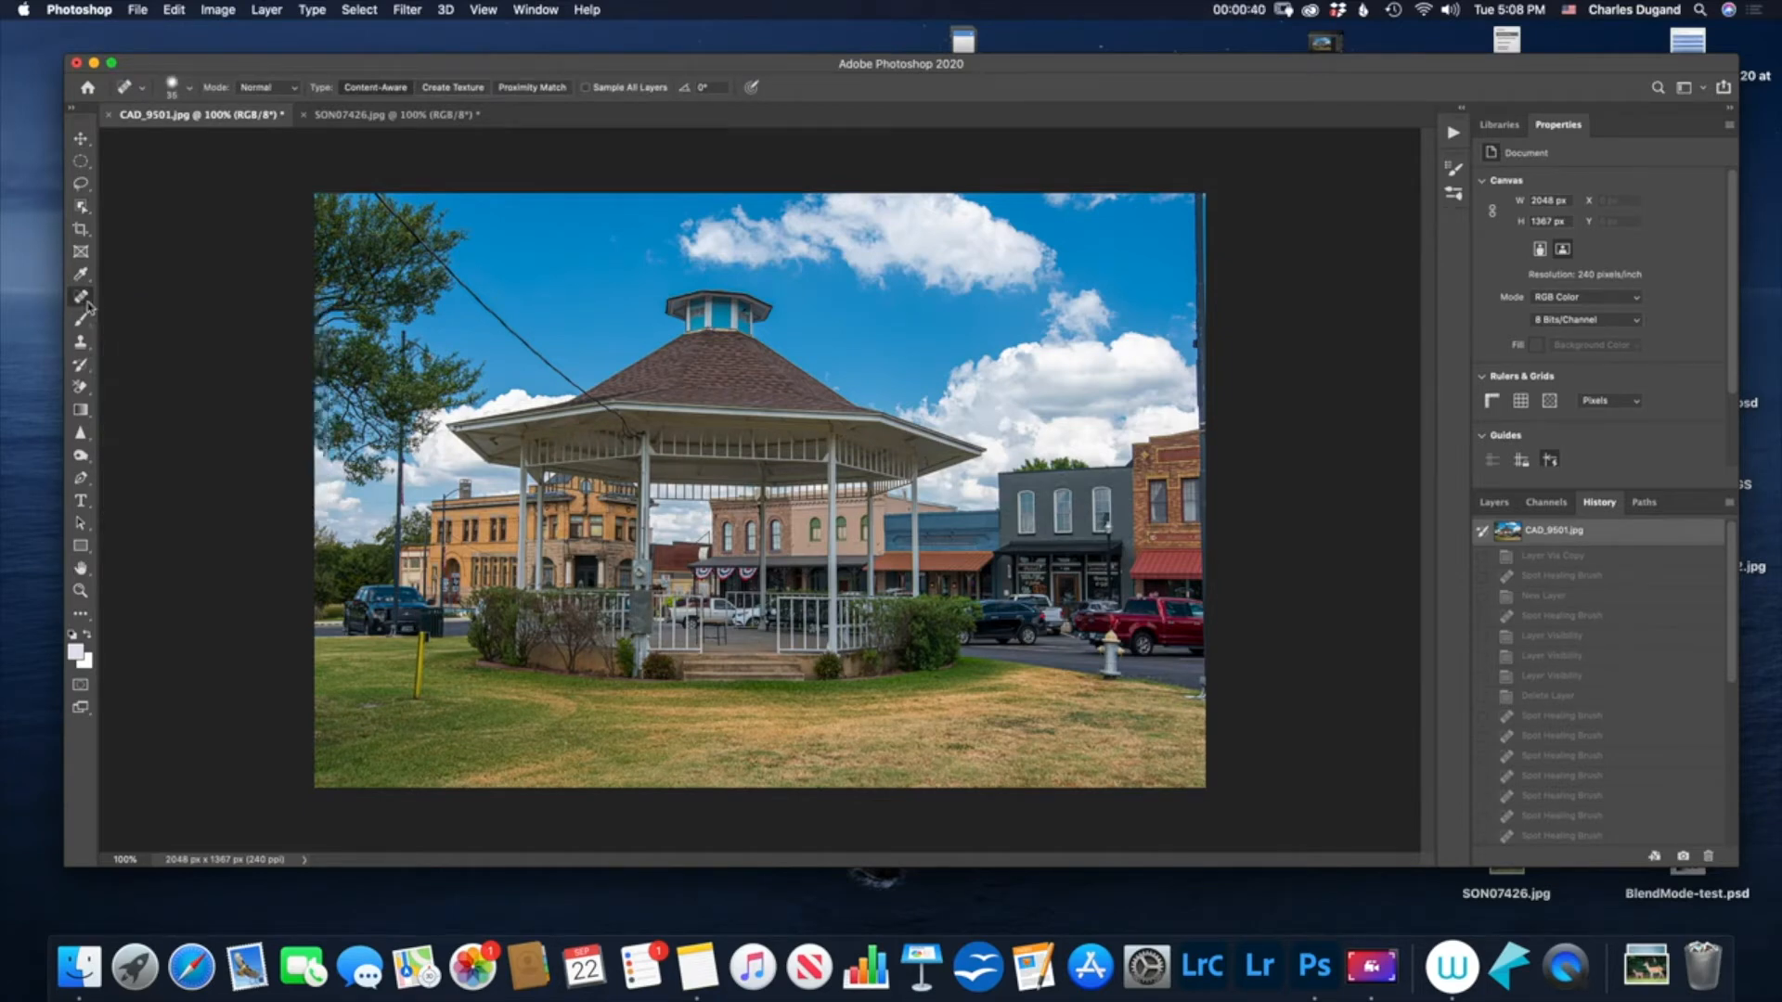
click(83, 299)
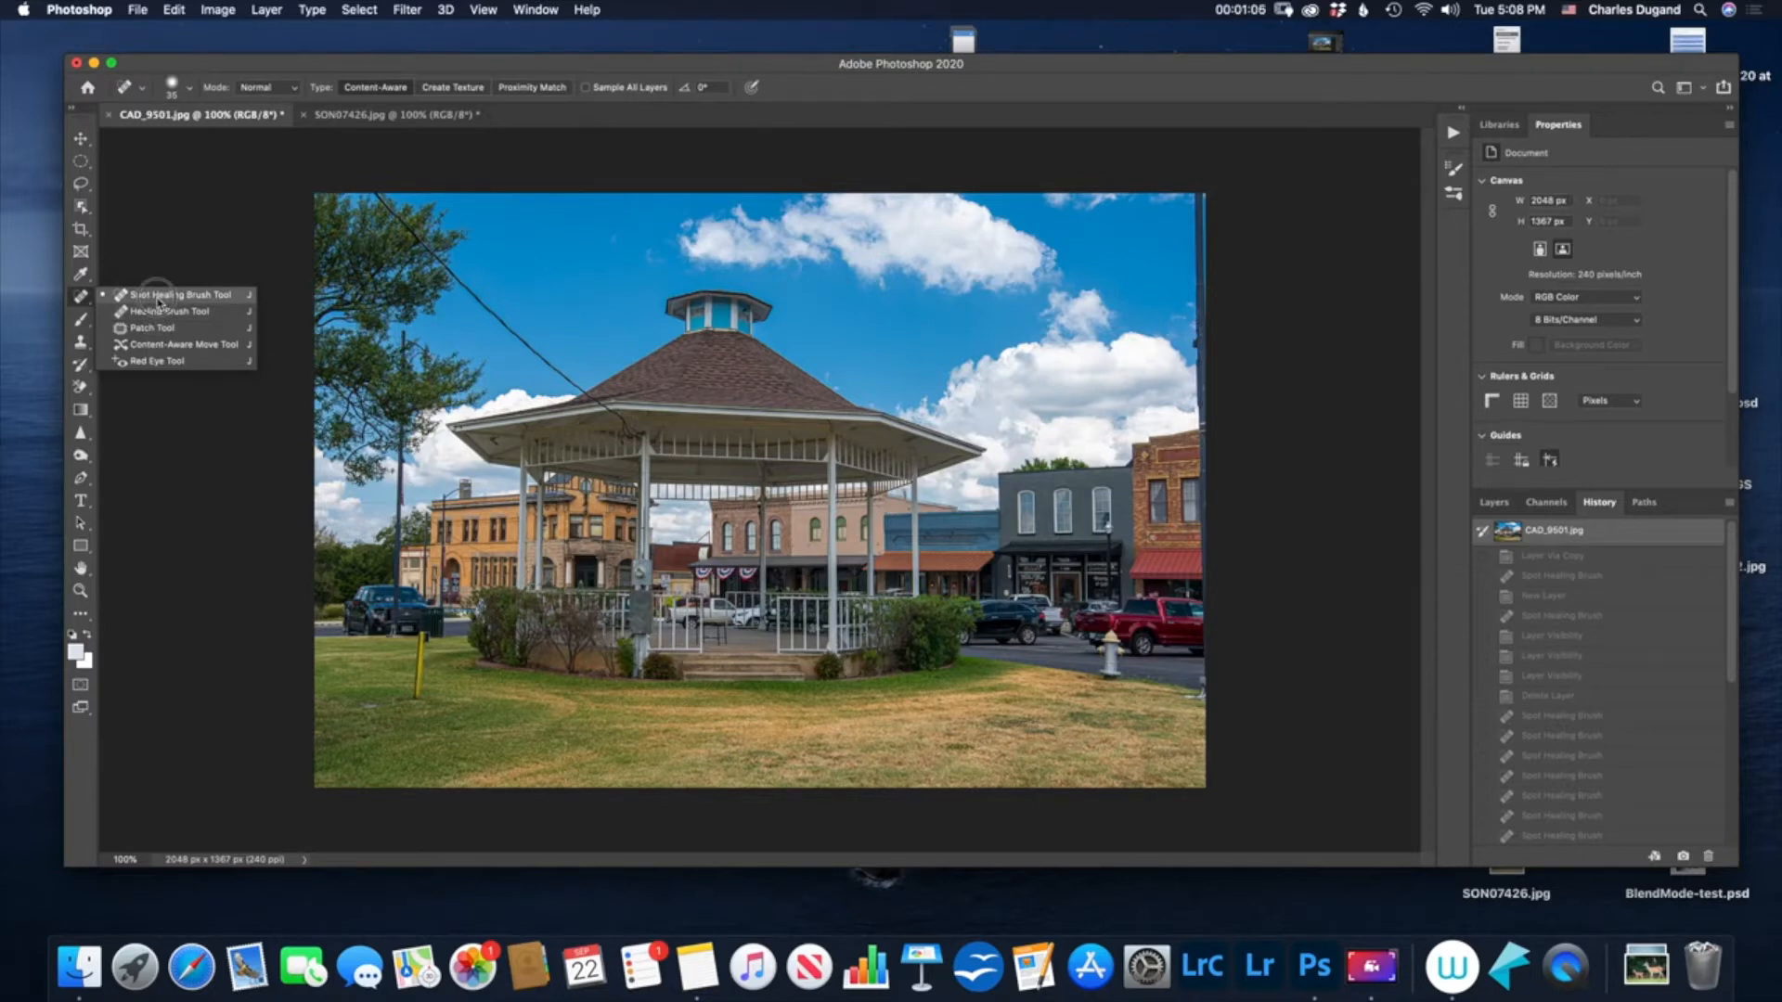
click(158, 302)
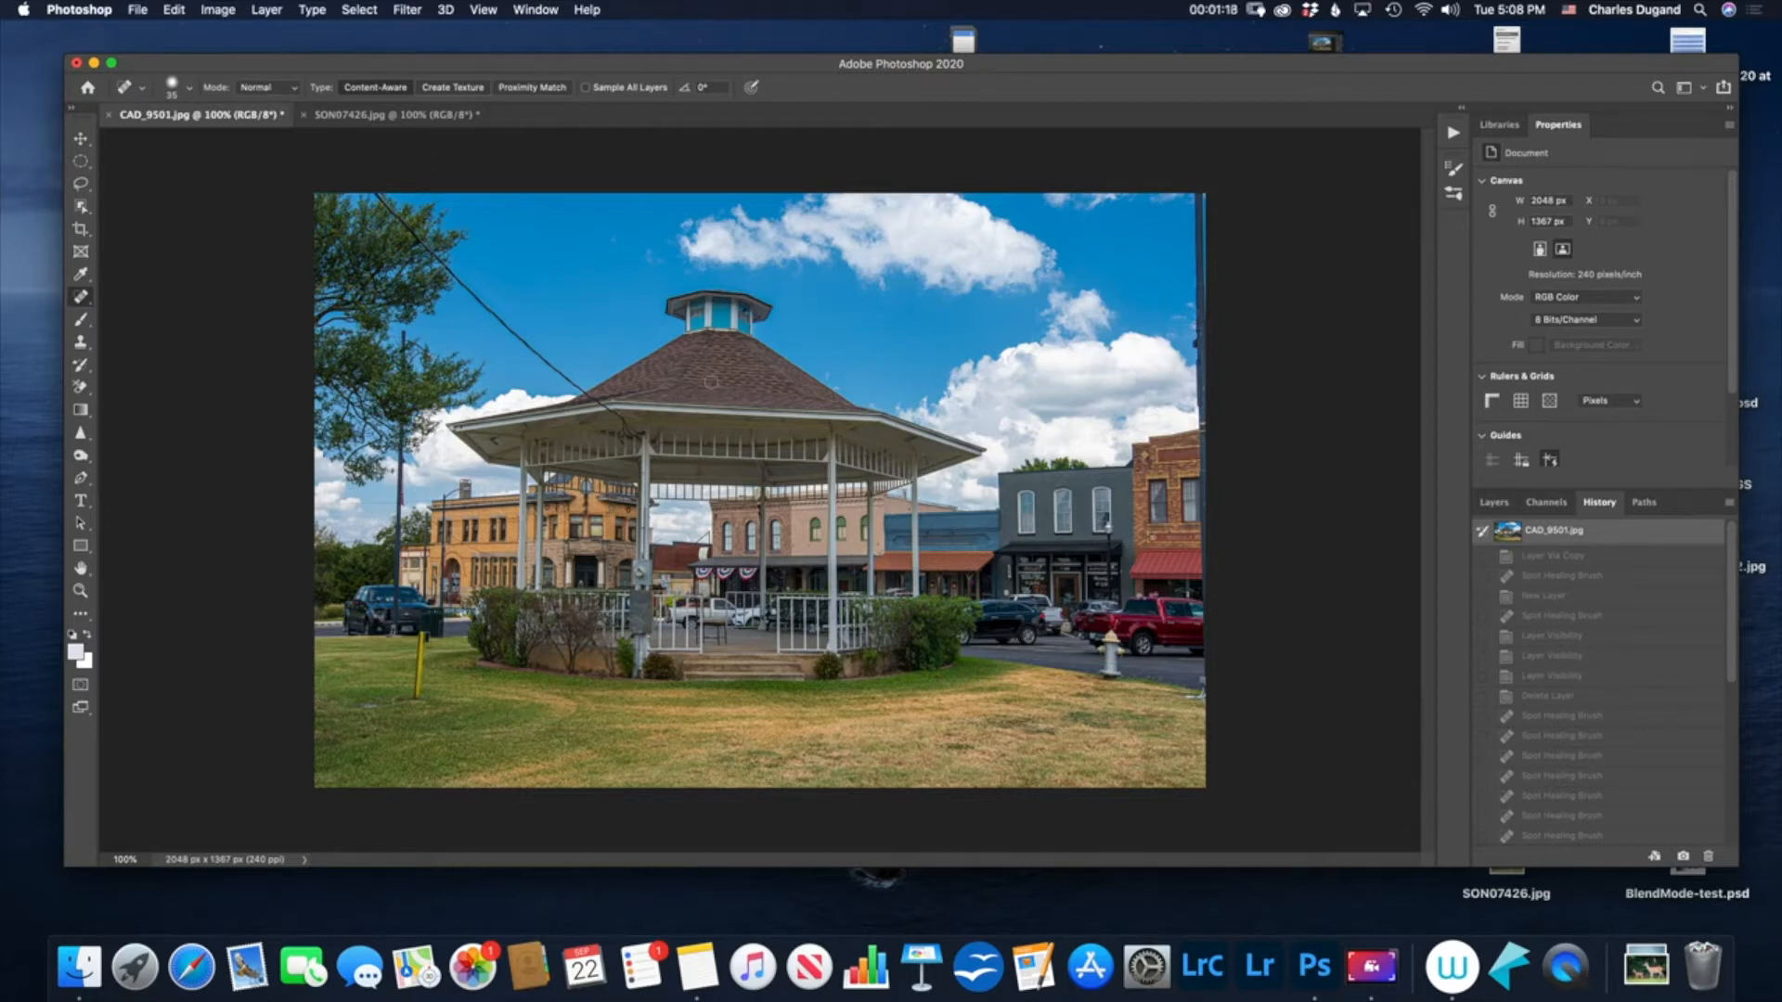
click(645, 167)
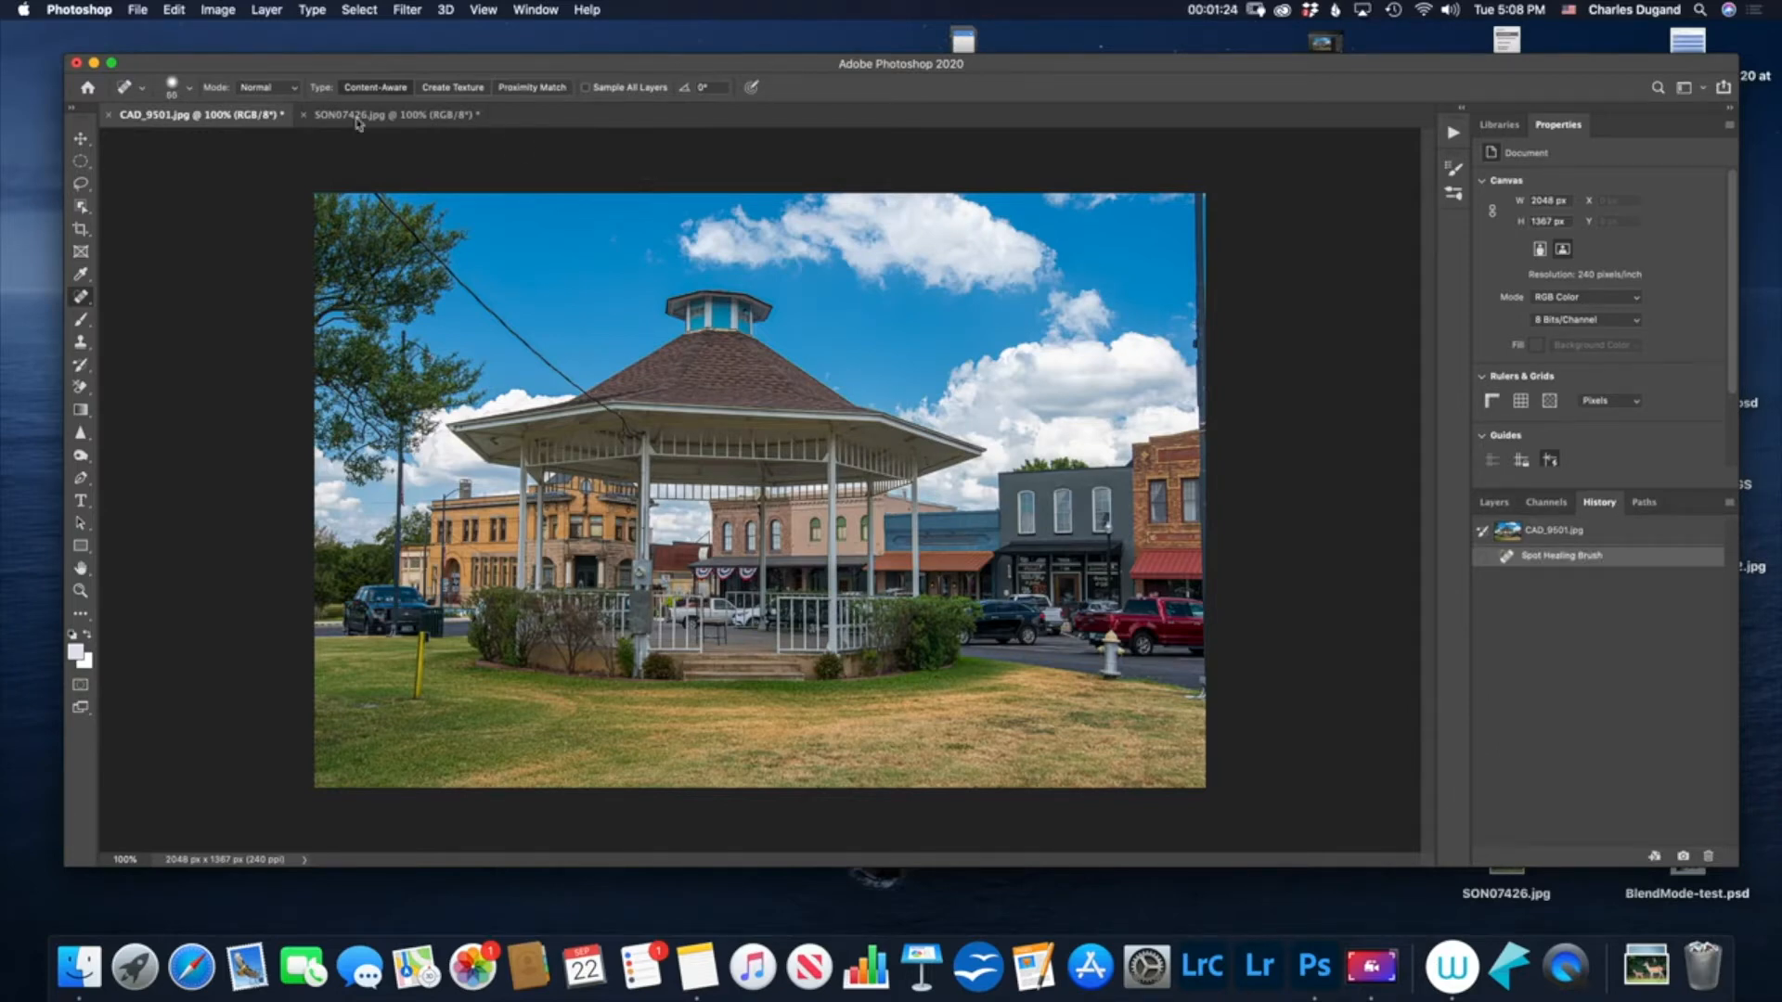
click(254, 89)
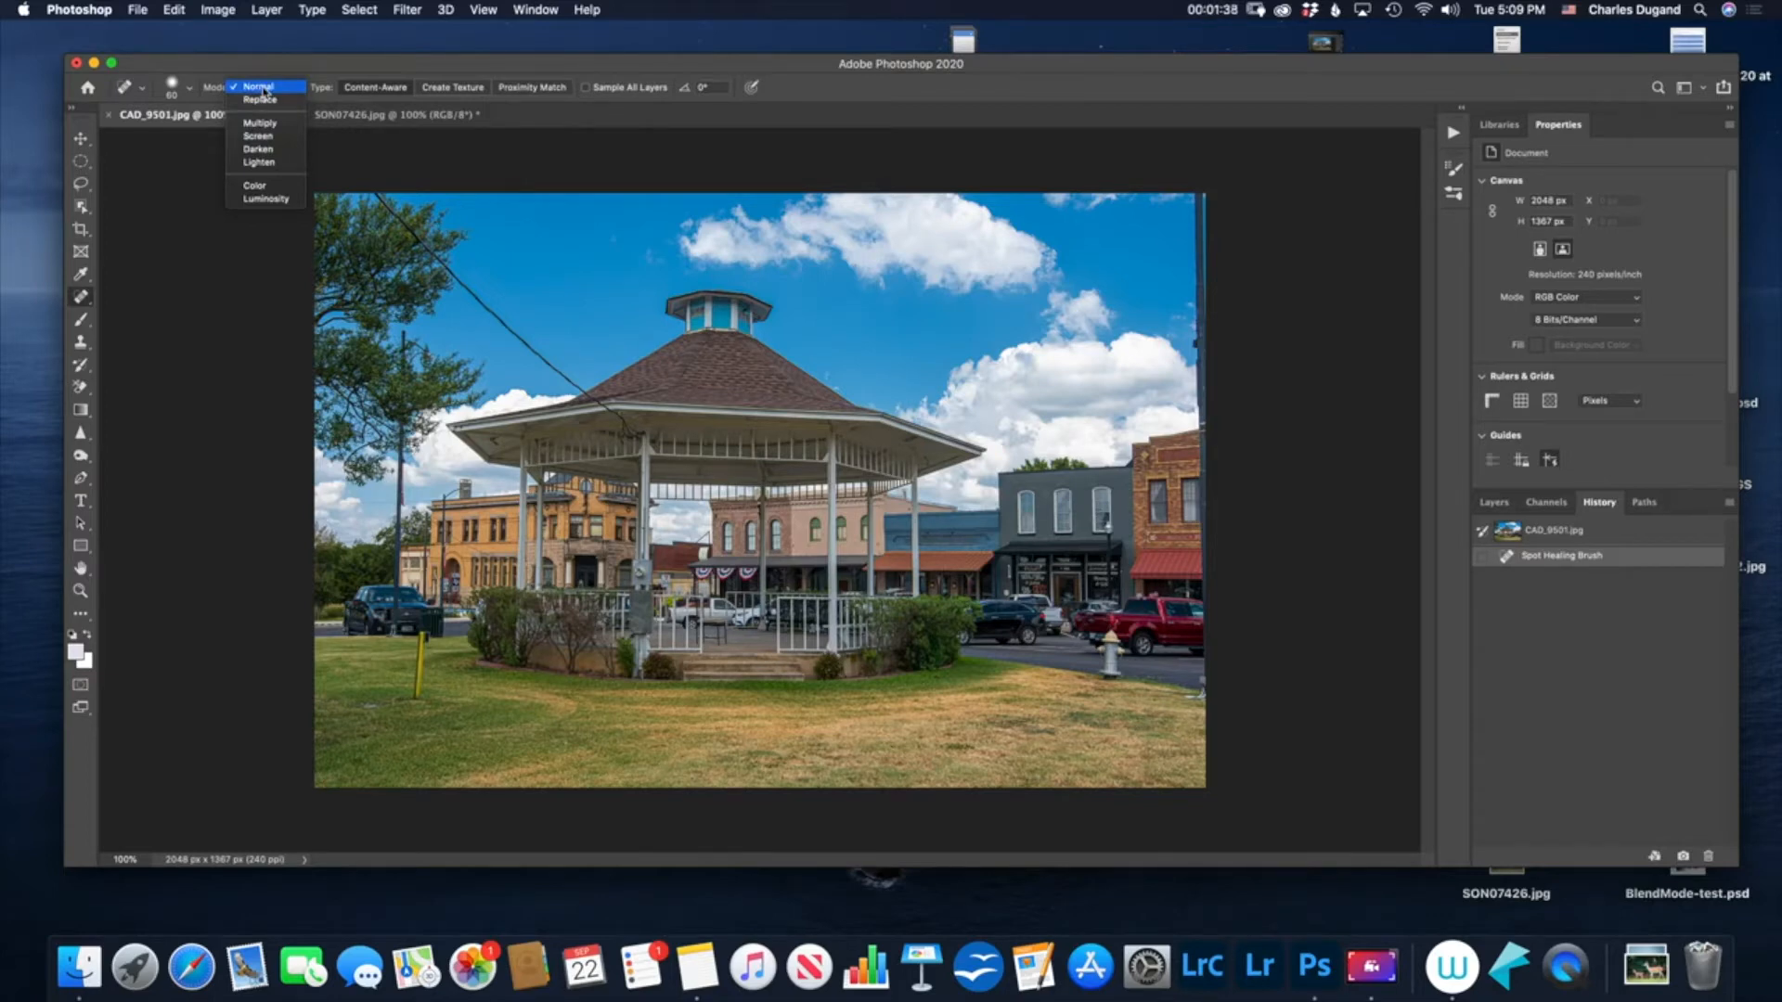
click(263, 90)
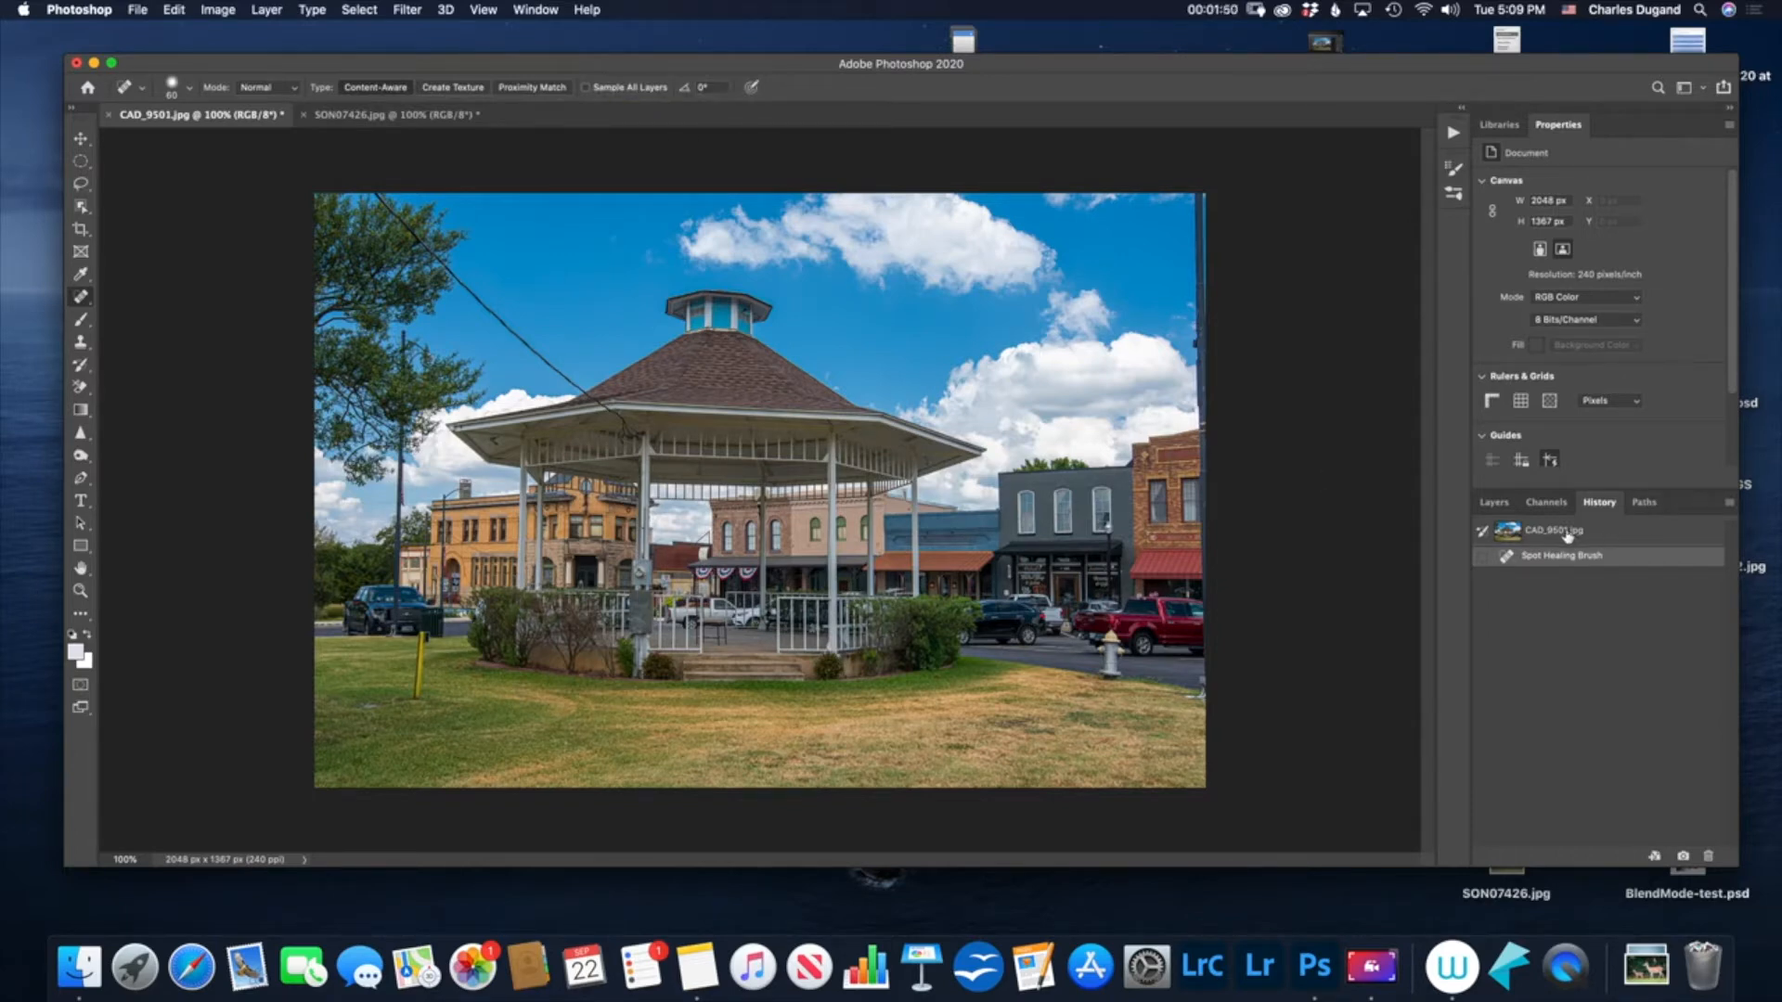
Add a blank layer, enable Sample All Layers and heal out the middle section of the overhead wire.
click(1494, 502)
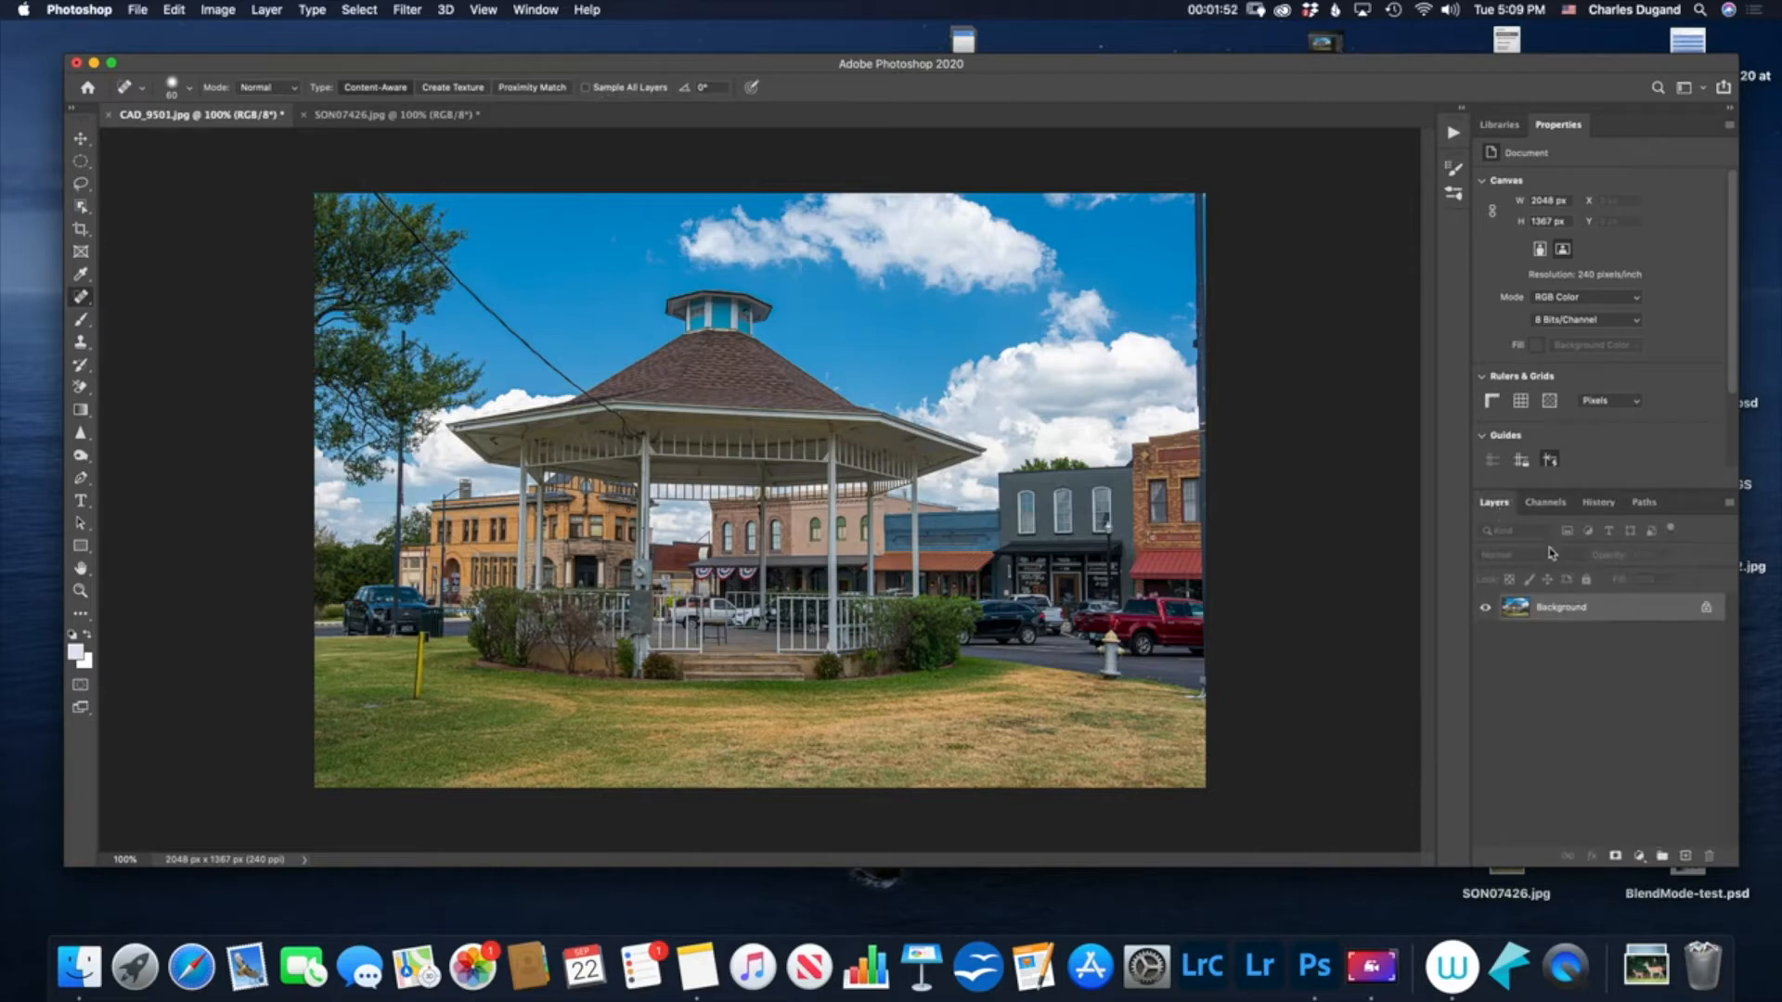
click(1685, 855)
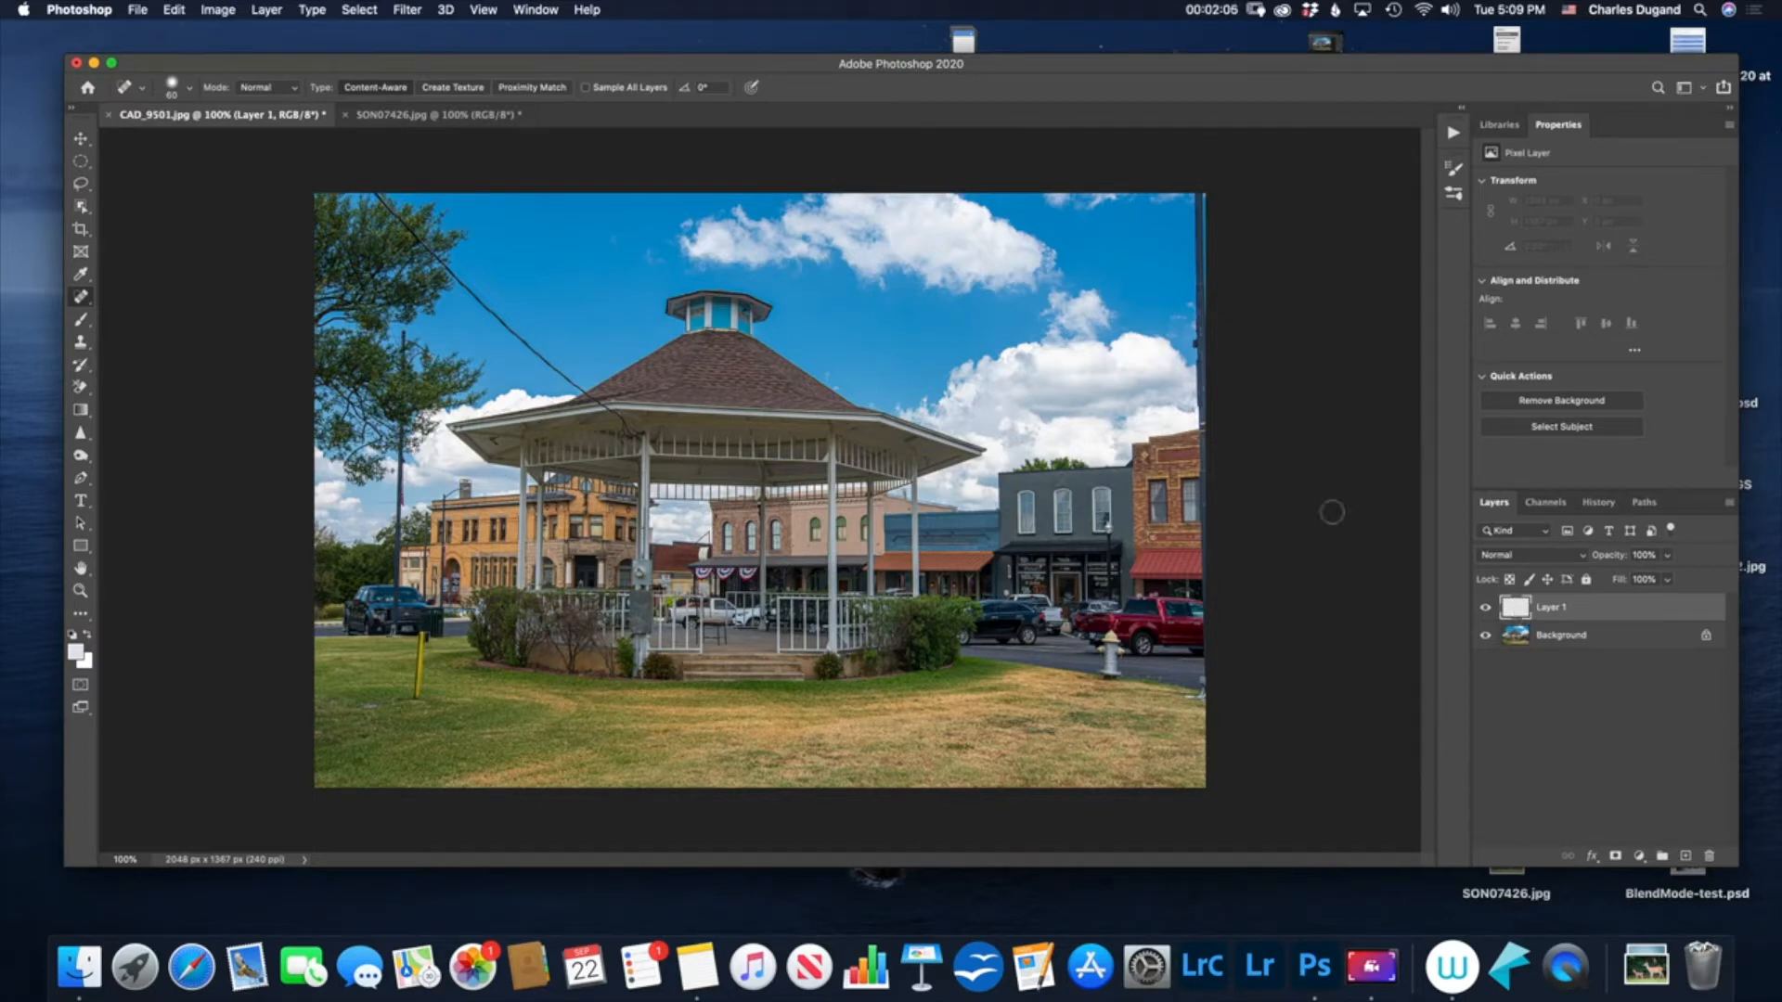
click(586, 88)
drag(534, 351, 482, 299)
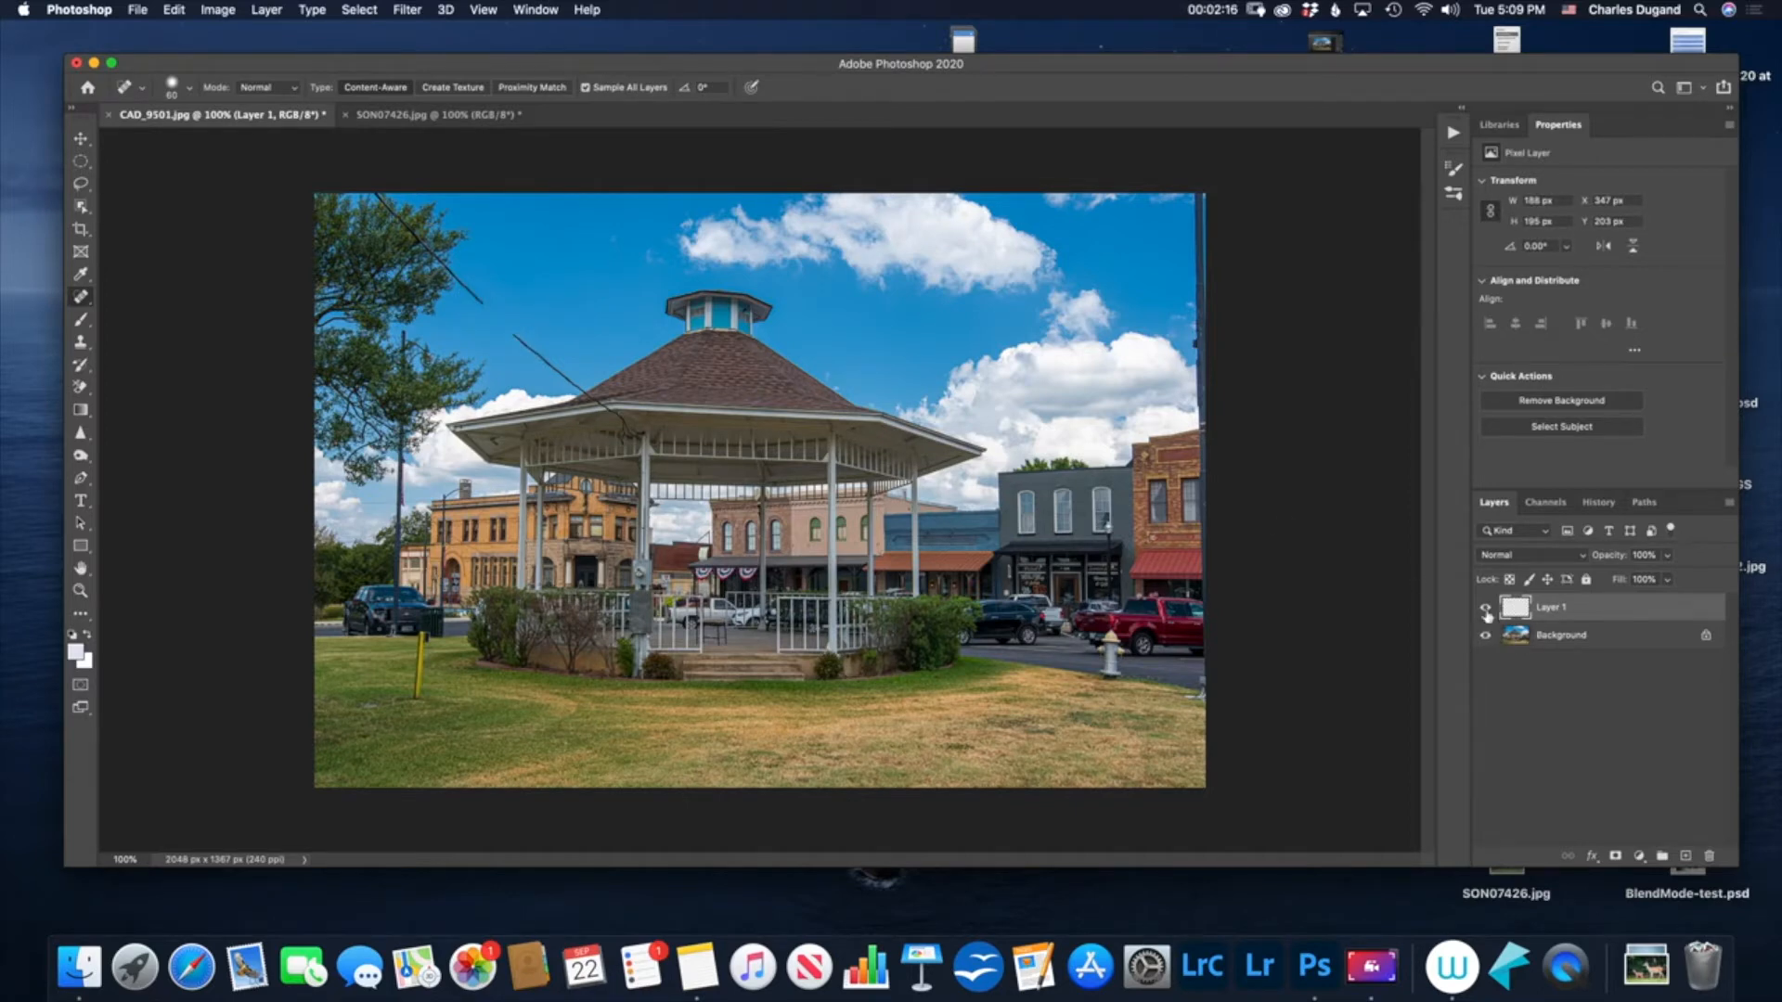
Toggle the healing layer's visibility to compare before and after, and delete that layer.
click(1485, 608)
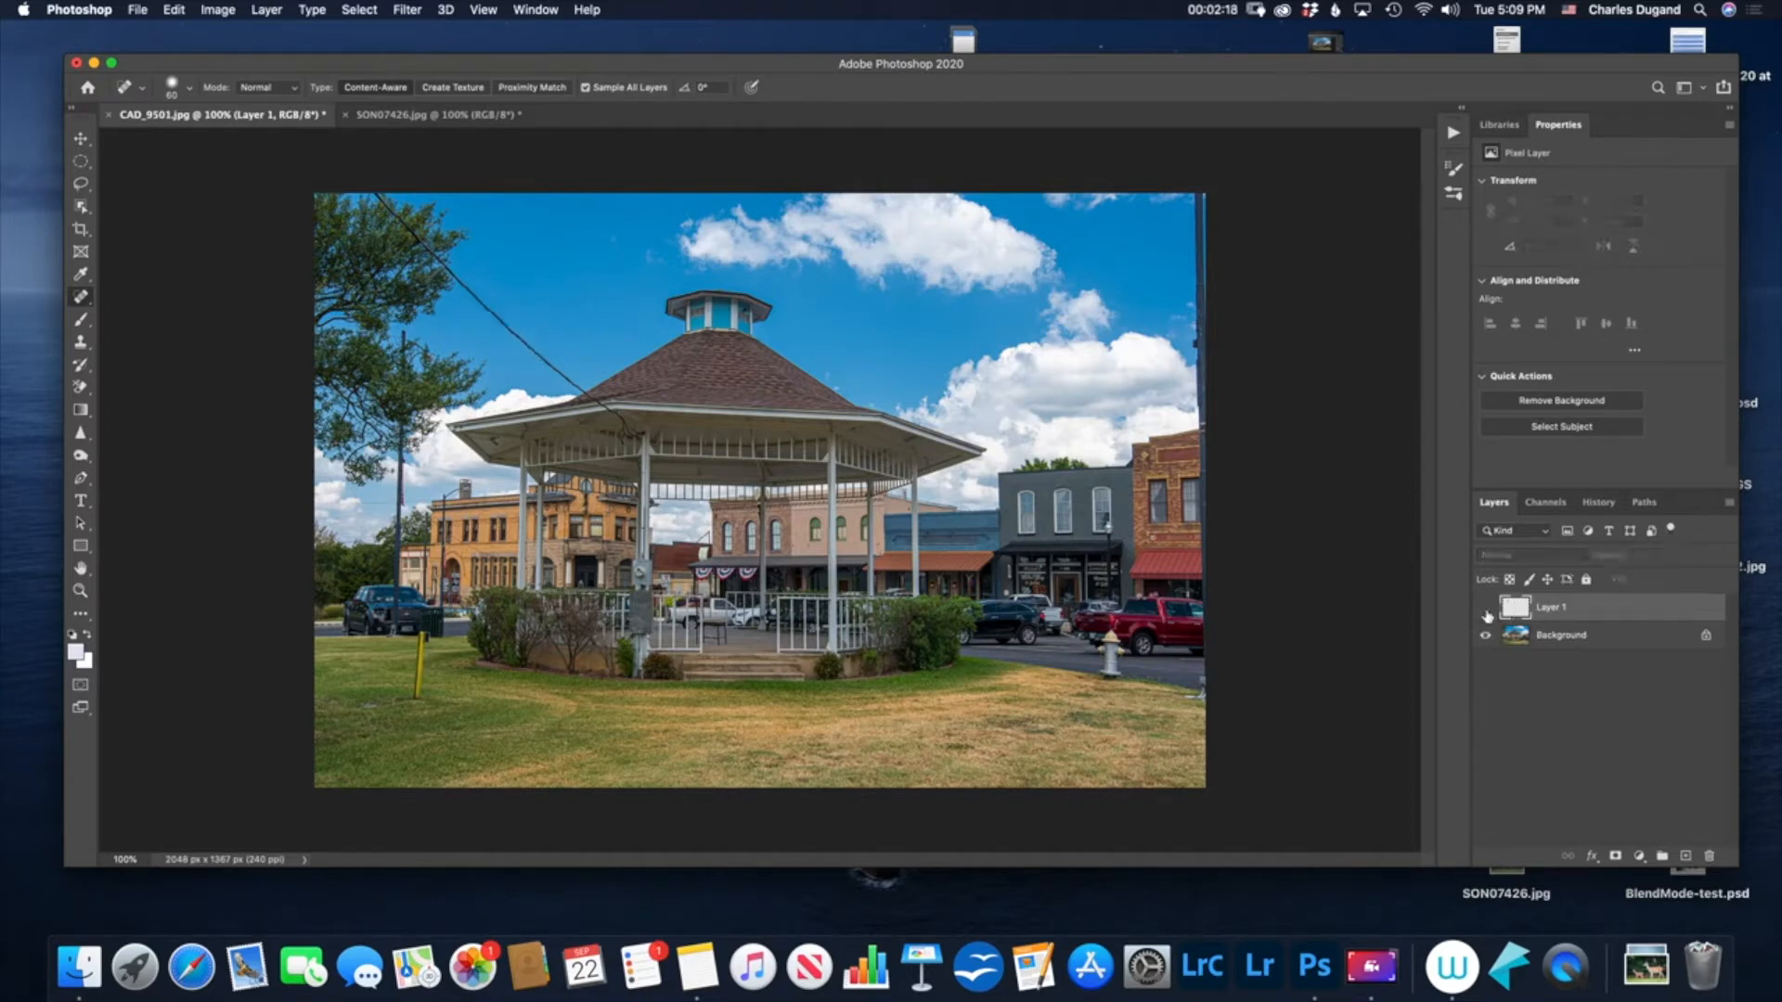
click(1484, 609)
click(1485, 609)
drag(1515, 609, 1709, 855)
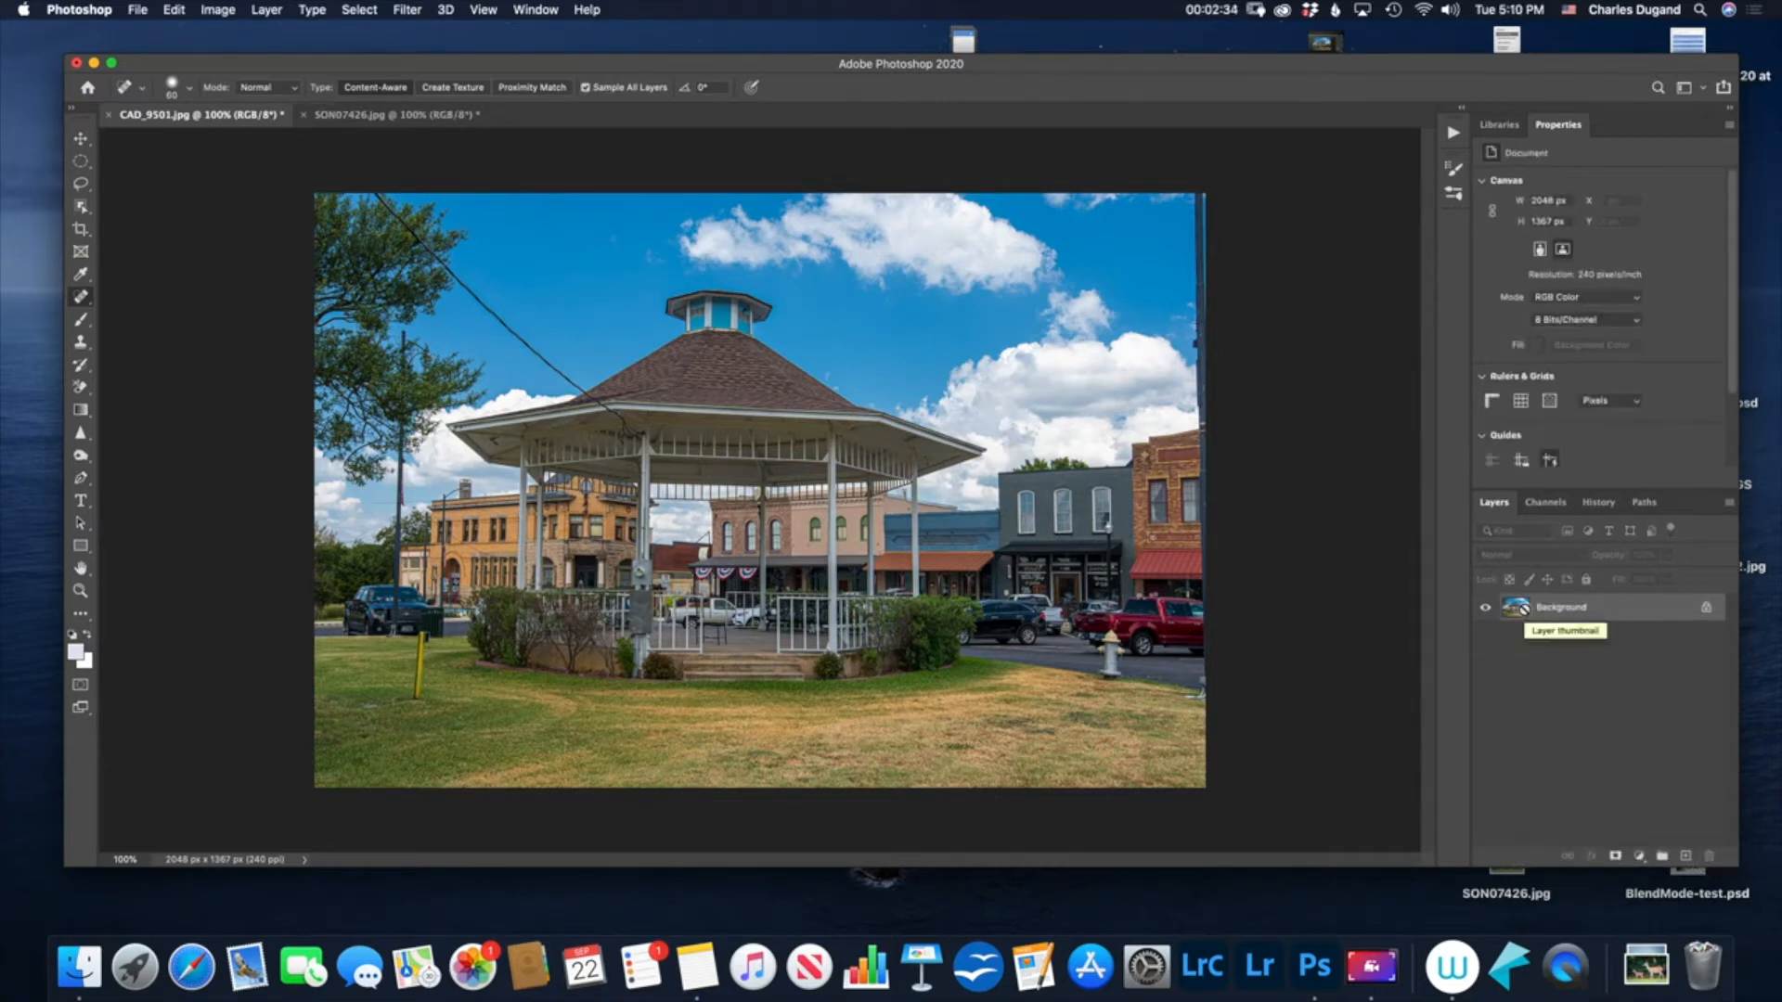
Duplicate the Background layer and heal the entire overhead wire out of the tree, sky and gazebo roof on the copy.
key(super+j)
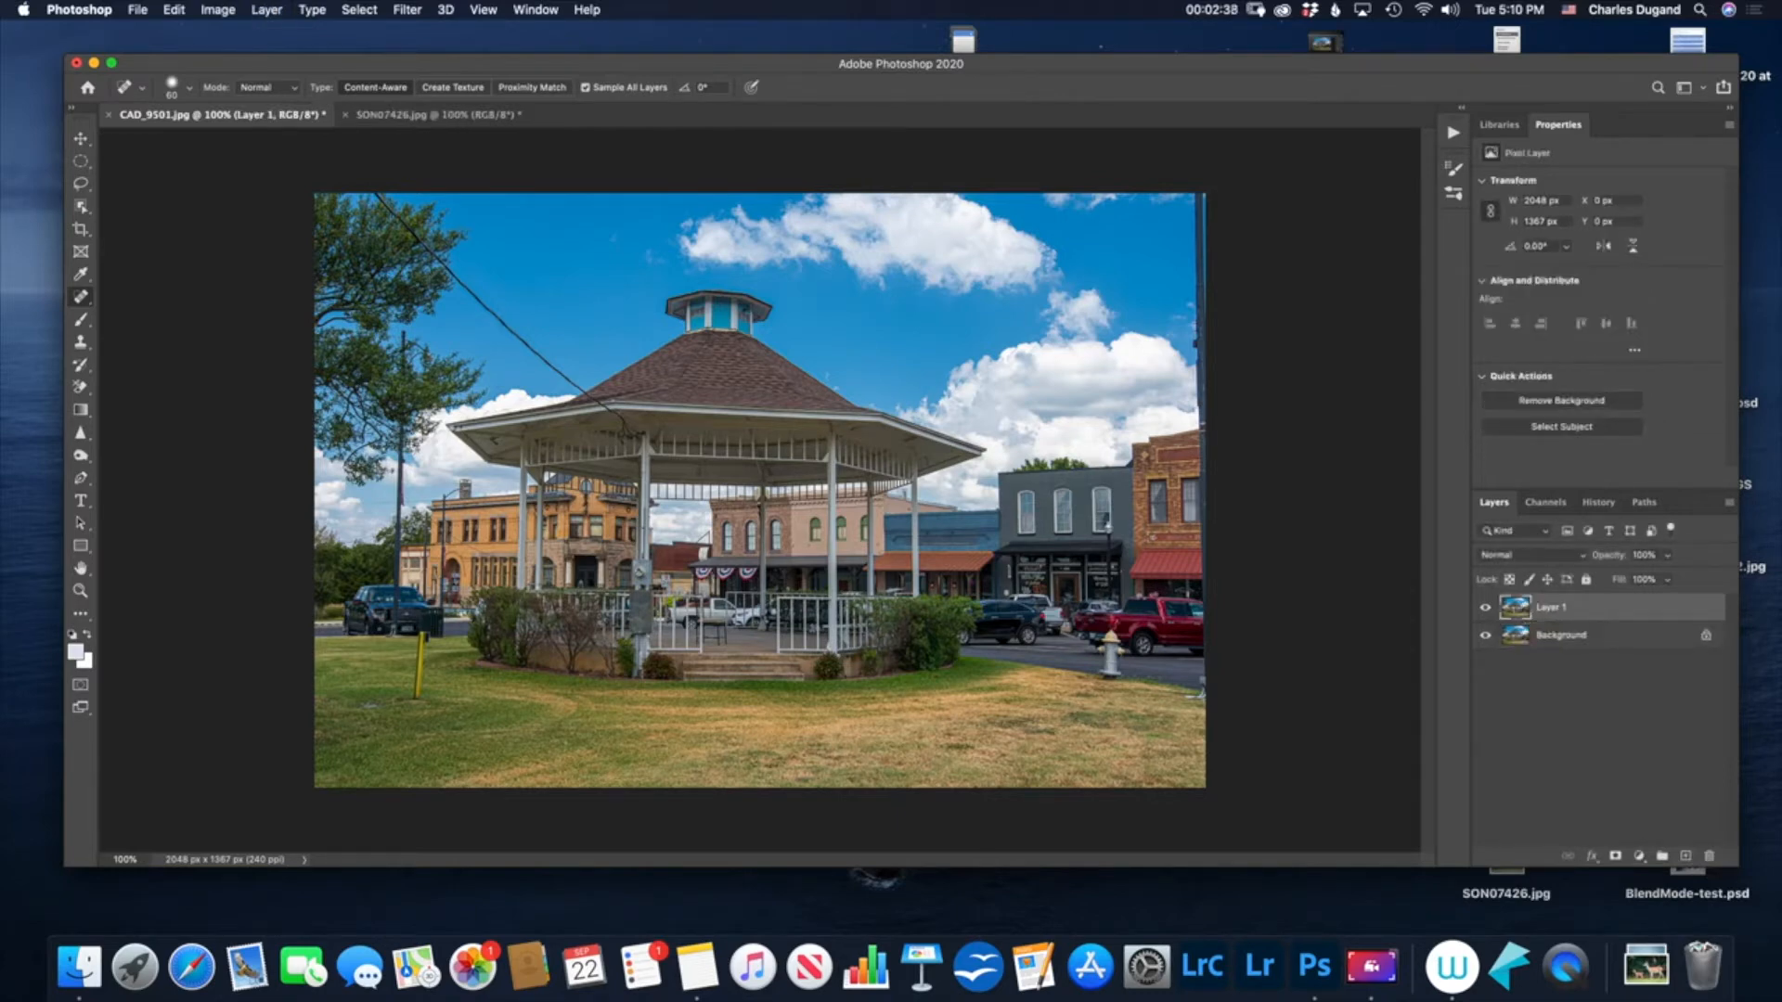
drag(552, 371, 485, 310)
click(499, 323)
mouse_move(375, 193)
mouse_down()
mouse_move(491, 314)
mouse_move(399, 193)
mouse_up()
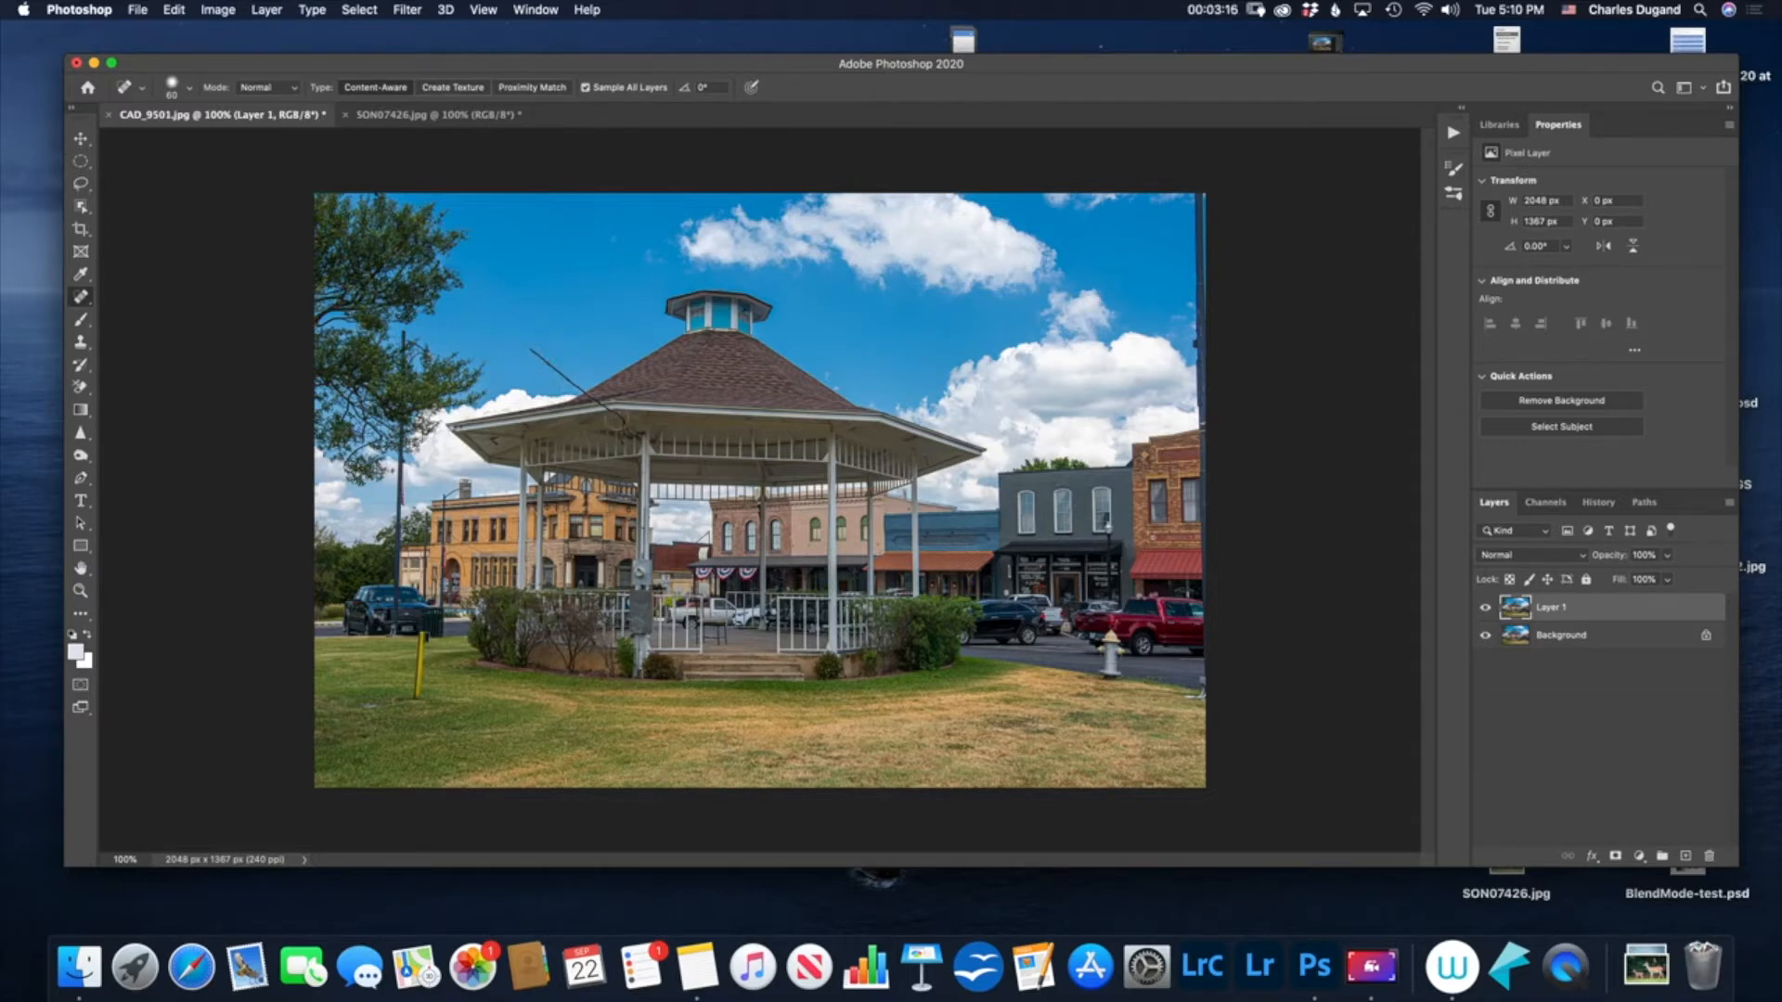
drag(529, 350, 622, 429)
Patch the upper part of the pole at the photo's right edge with adjacent blue sky using the Patch tool, and deselect.
right_click(83, 303)
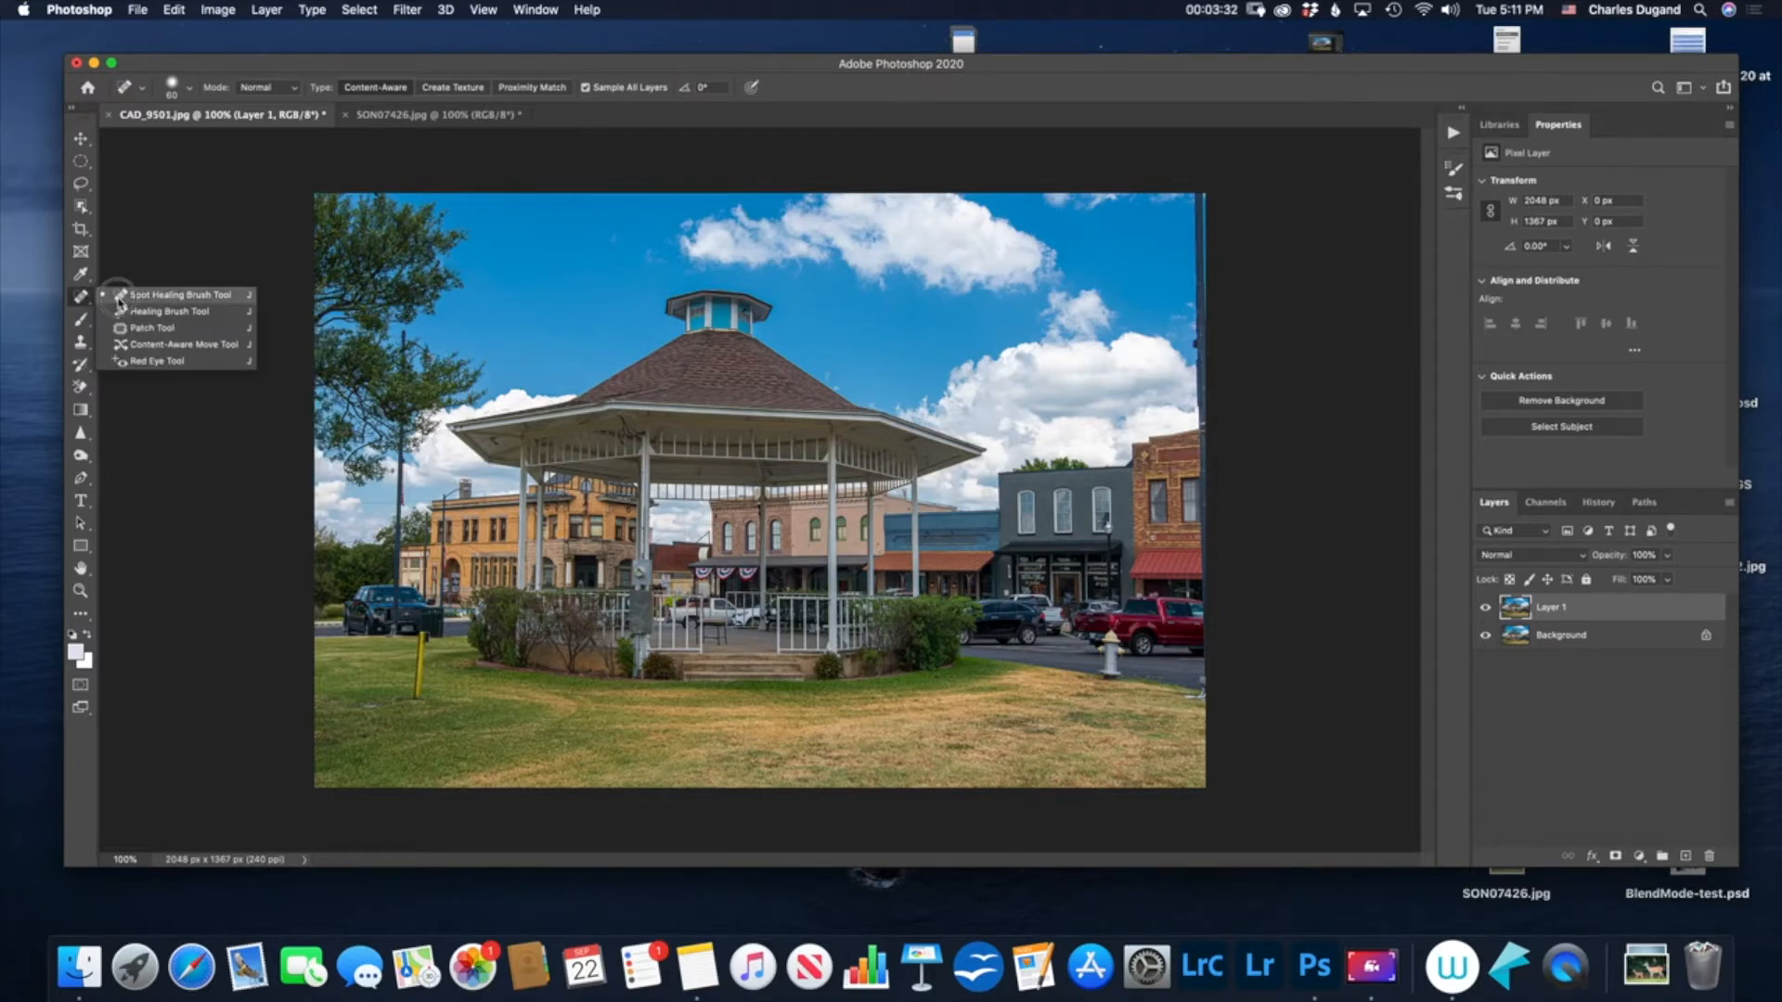
click(153, 328)
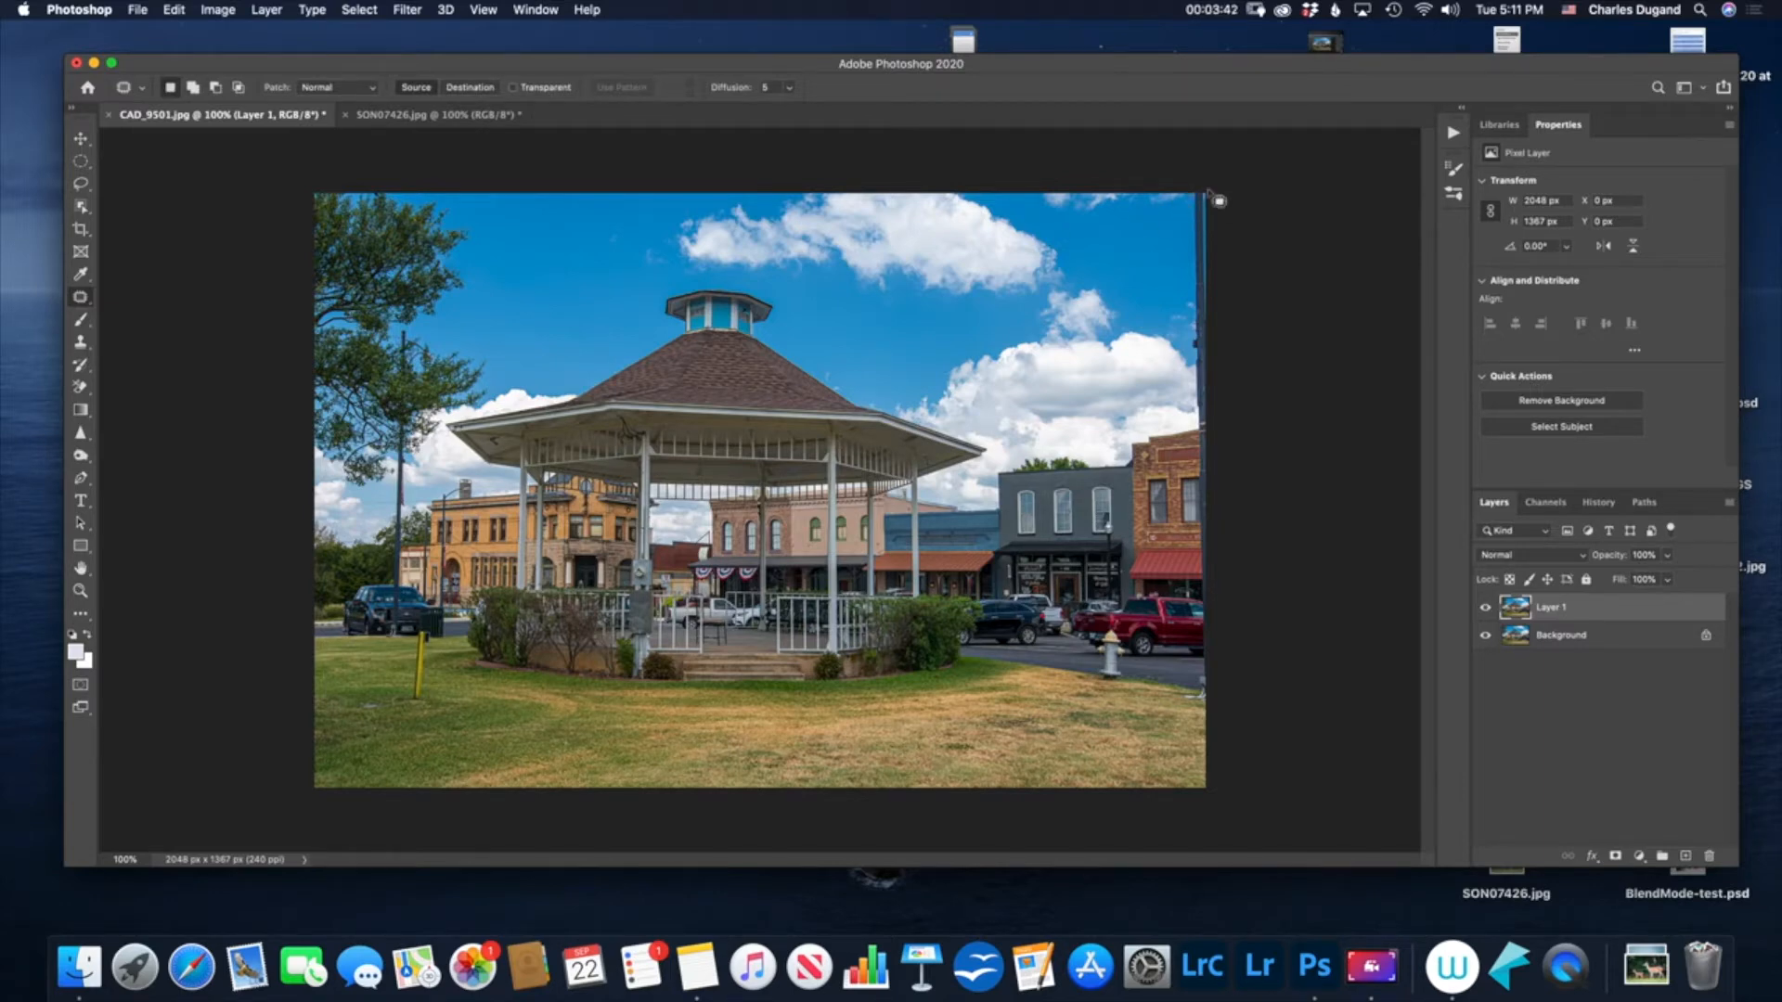
mouse_move(1194, 186)
mouse_down()
mouse_move(1189, 347)
mouse_move(1206, 357)
mouse_move(1238, 315)
mouse_move(1214, 209)
mouse_up()
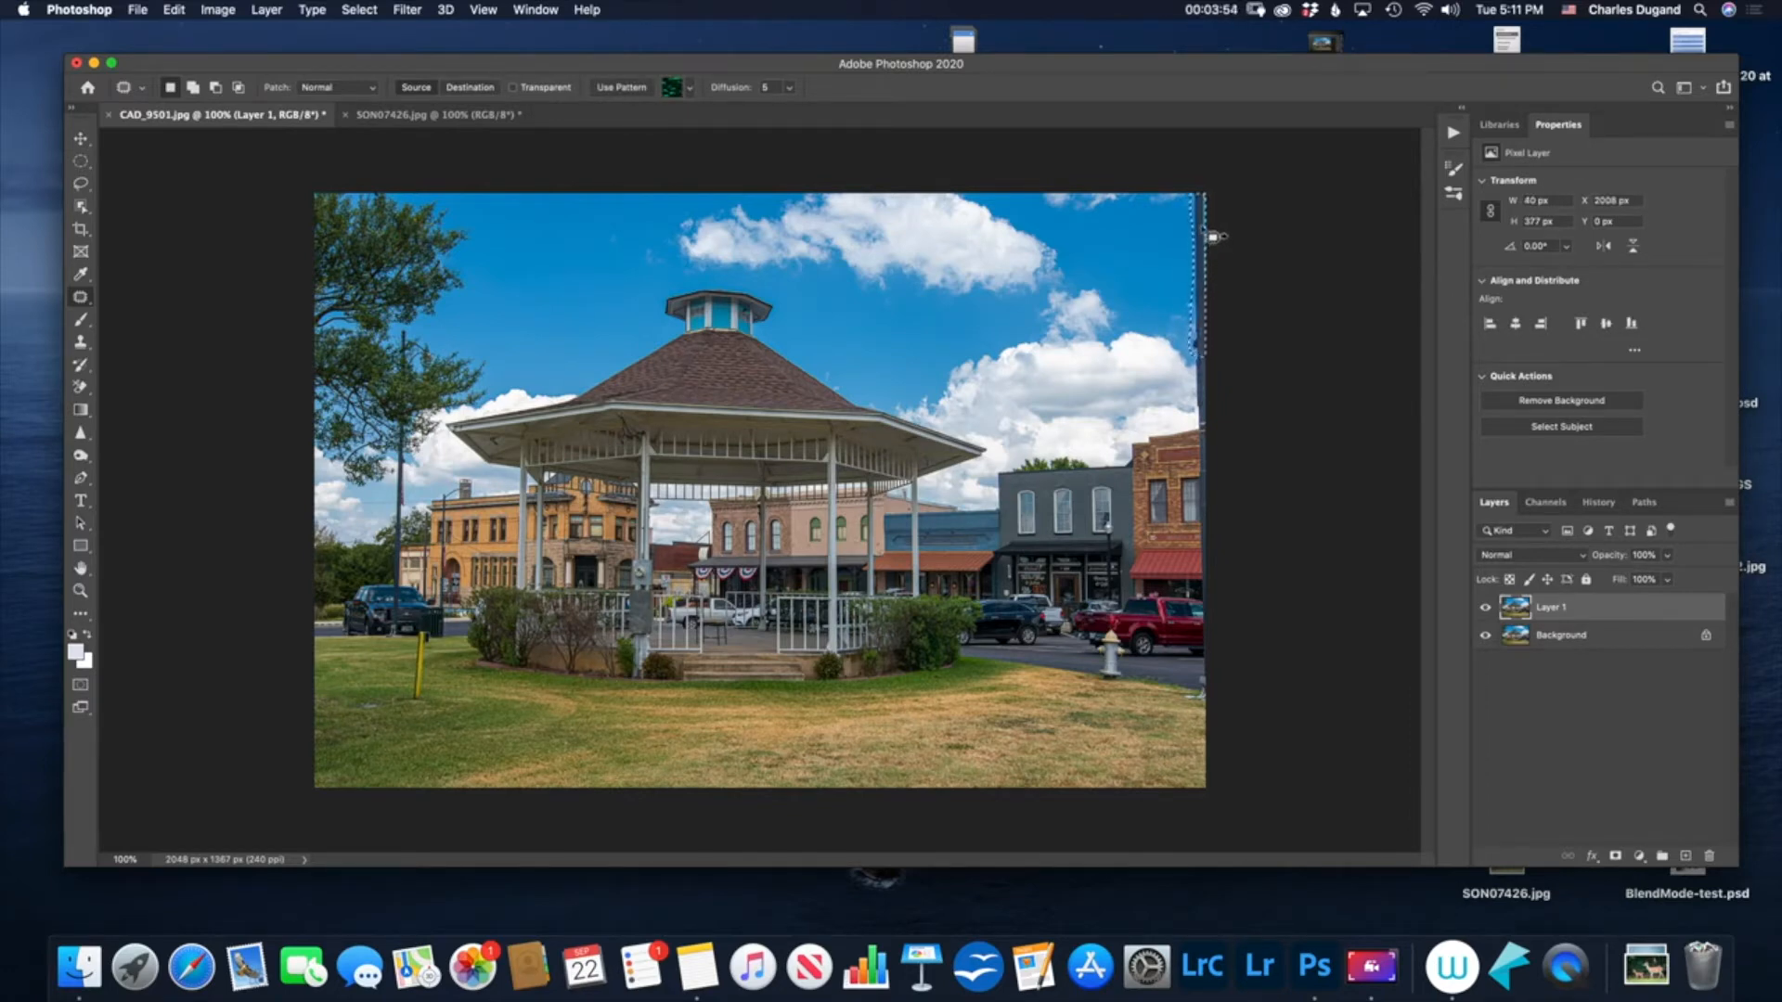
drag(1200, 231, 1157, 226)
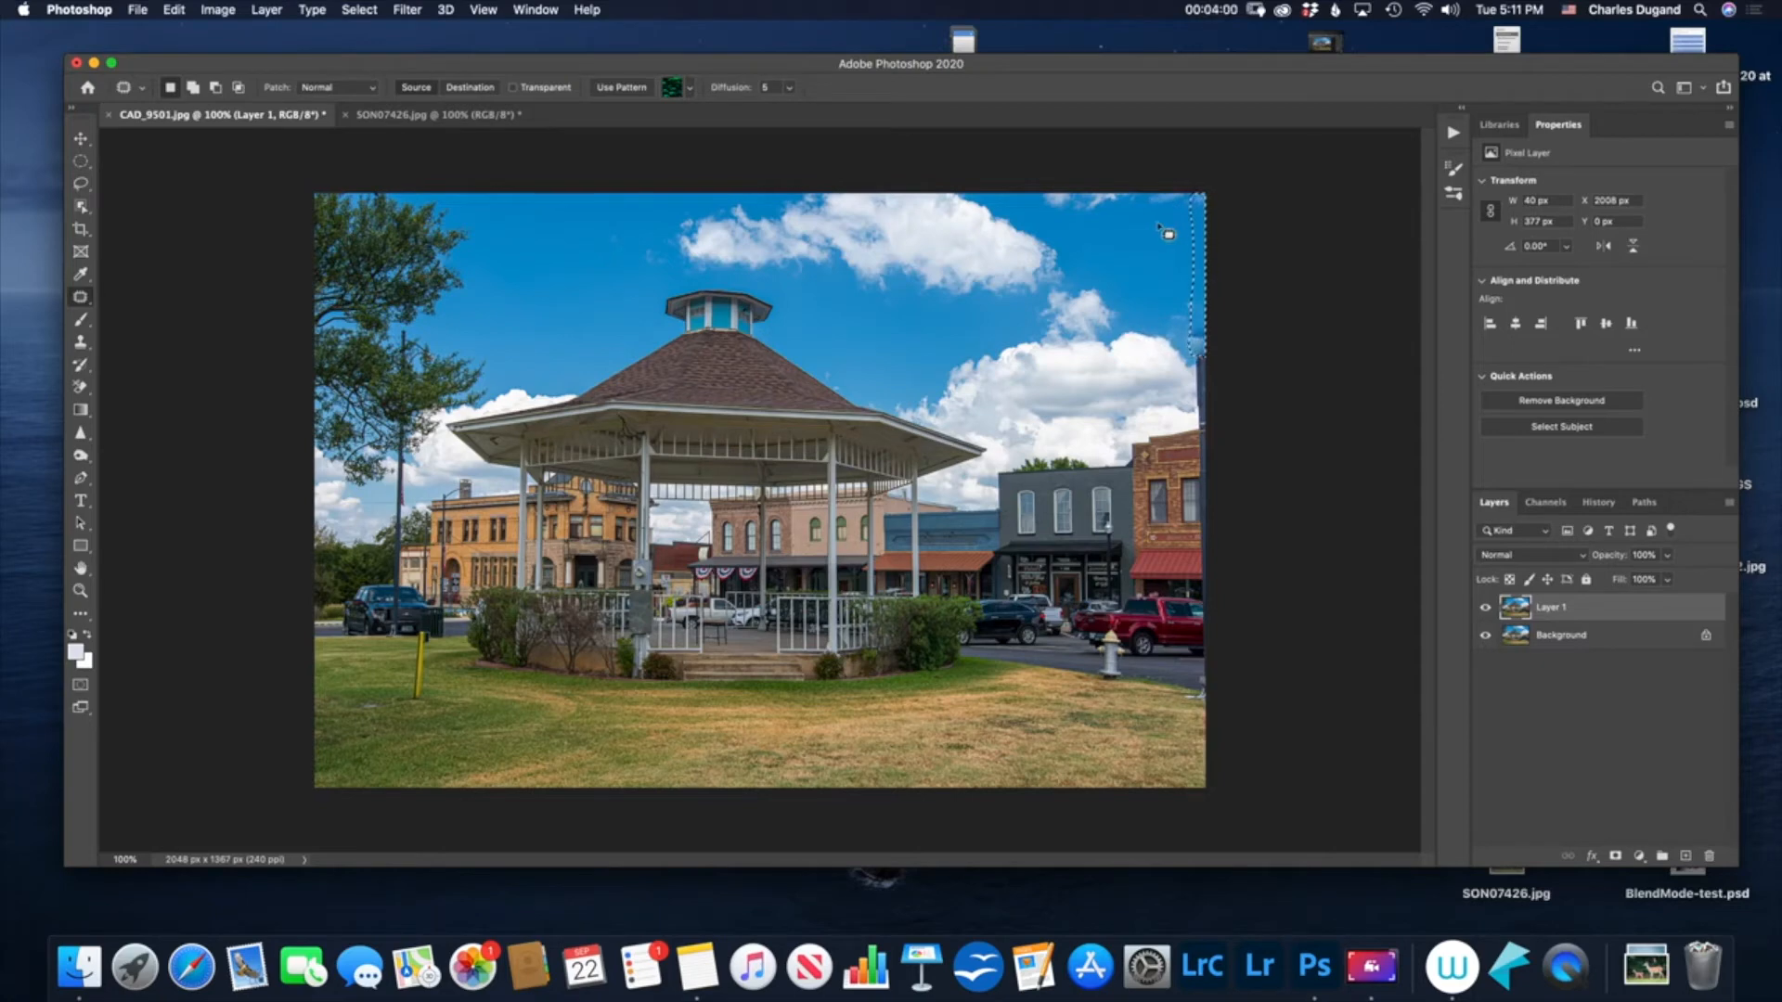
key(super+d)
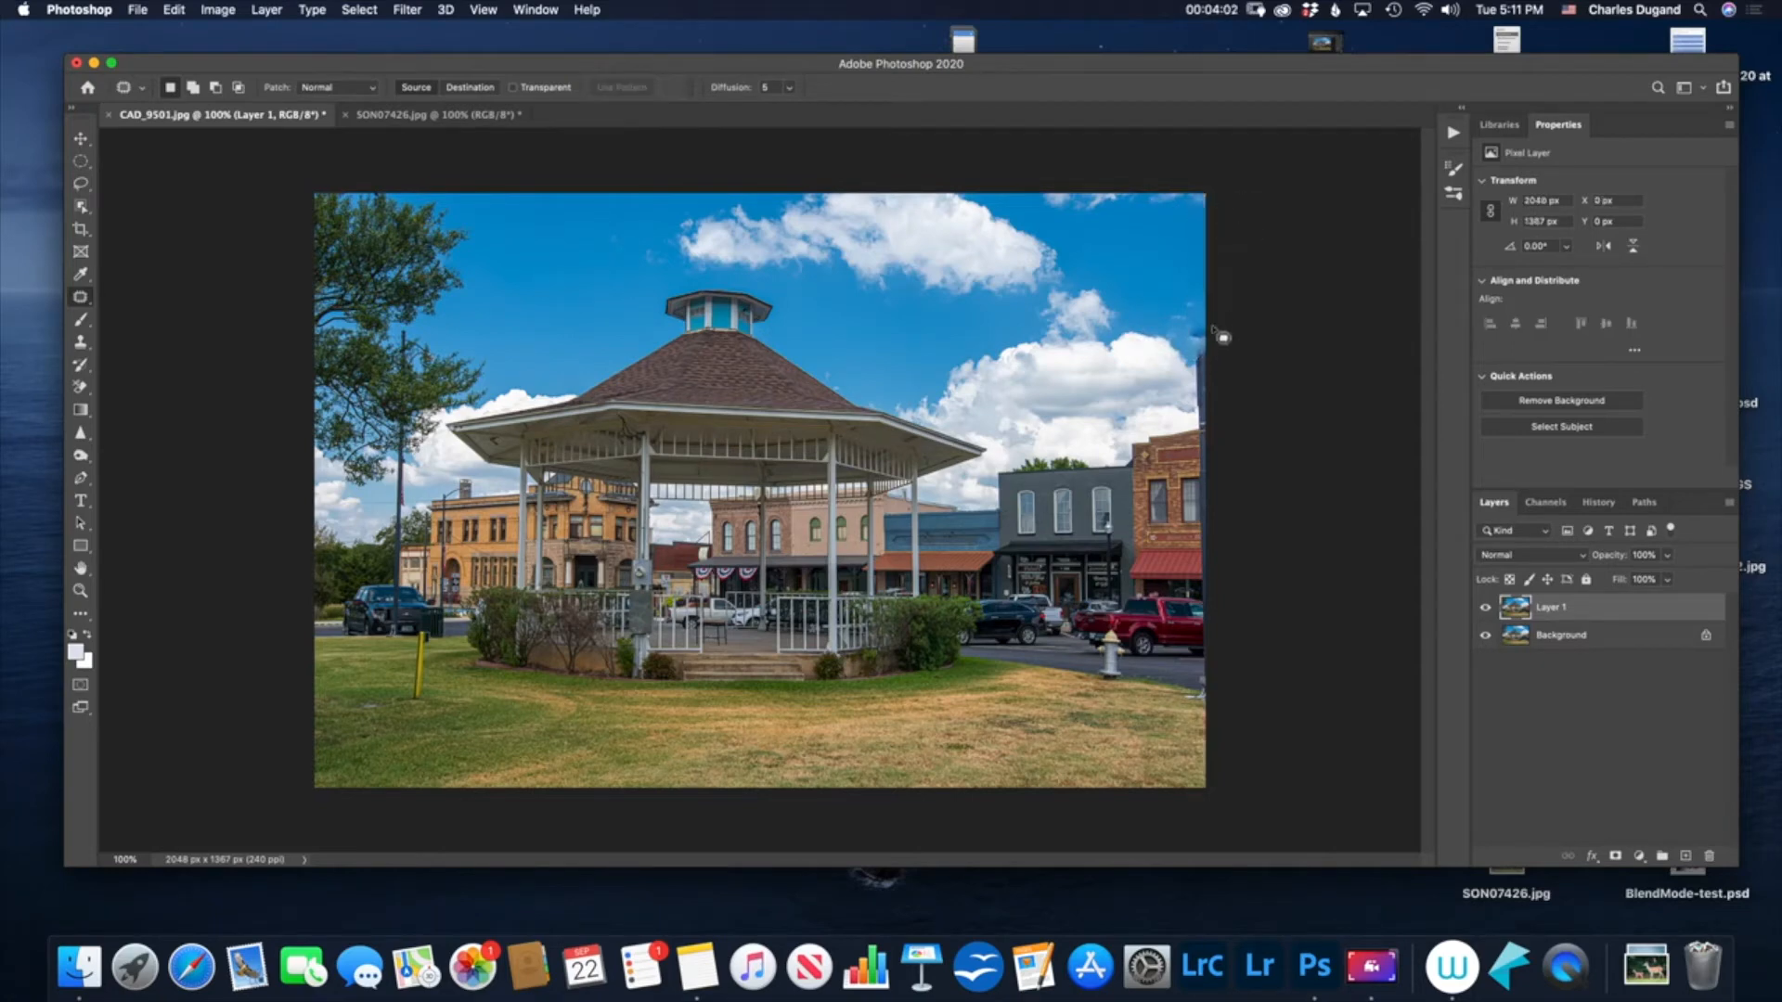
Patch the remaining pole section above the brick building with nearby sky and clouds, and clear the selection.
mouse_move(1184, 339)
mouse_down()
mouse_move(1222, 349)
mouse_move(1198, 323)
mouse_move(1210, 278)
mouse_up()
key(super+d)
mouse_move(1205, 347)
mouse_down()
mouse_move(1209, 429)
mouse_move(1234, 412)
mouse_move(1230, 344)
mouse_move(1164, 376)
mouse_up()
key(super+d)
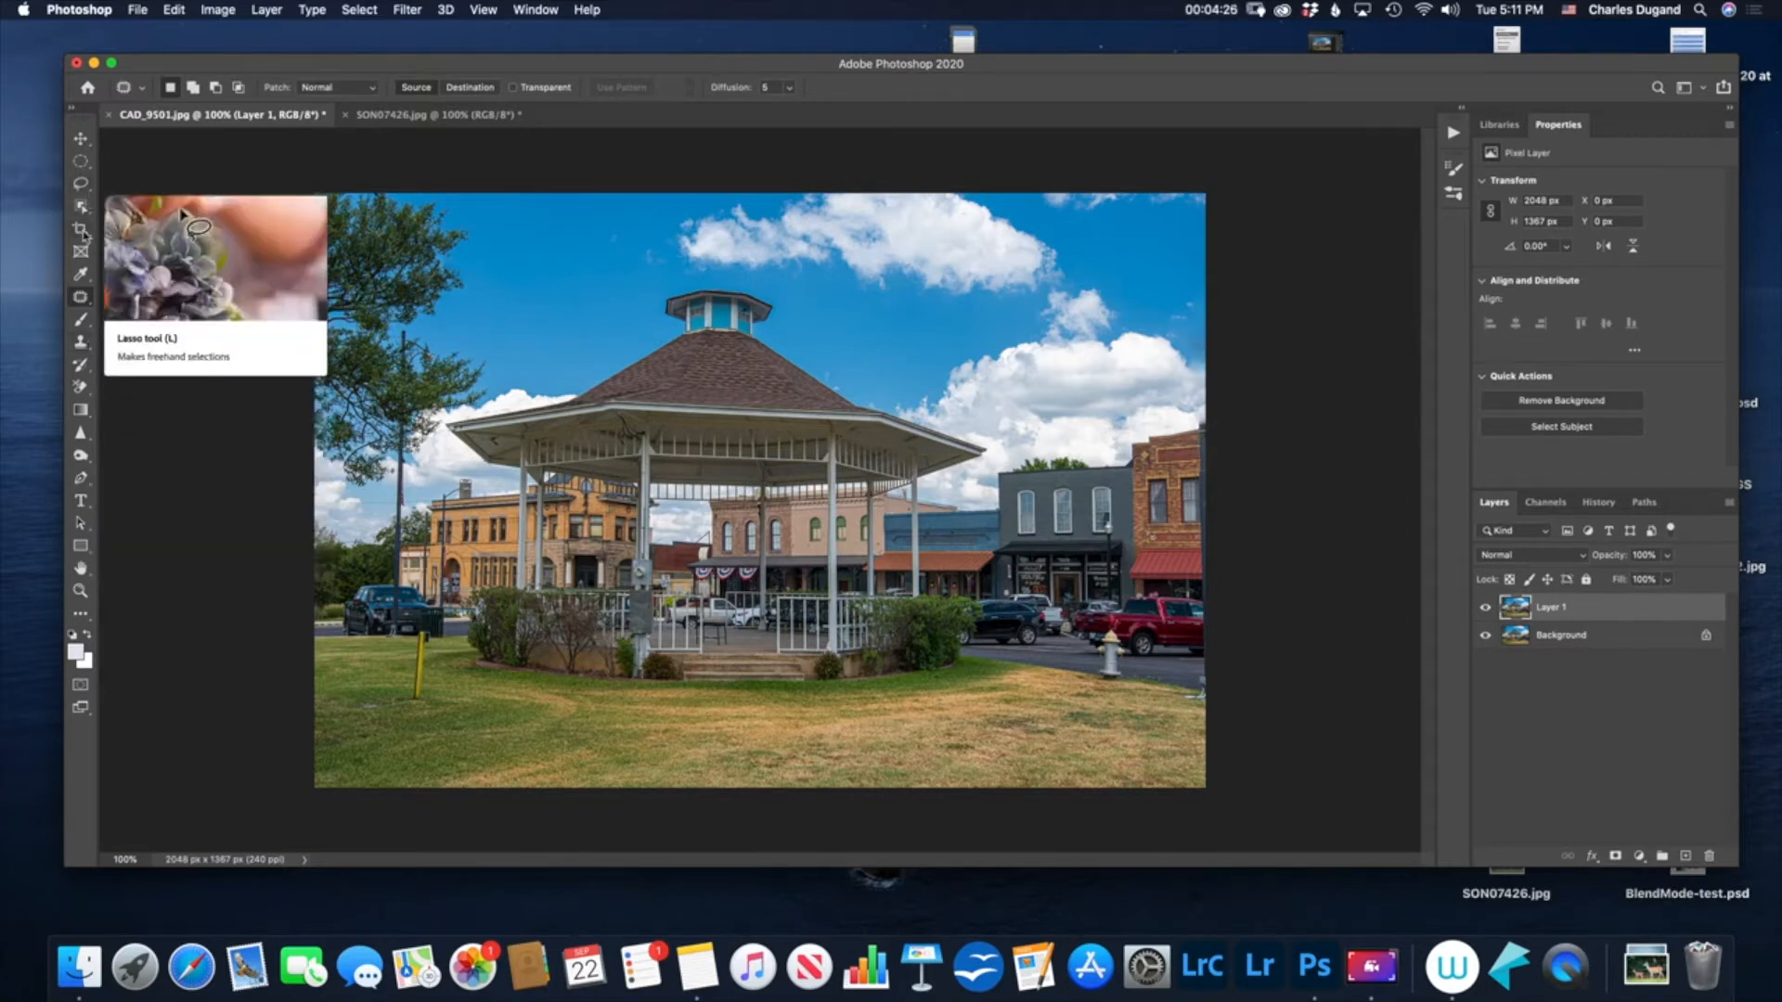
Remove the tall pole beside the tree on the left with one straight Spot Healing Brush stroke along its length.
right_click(82, 298)
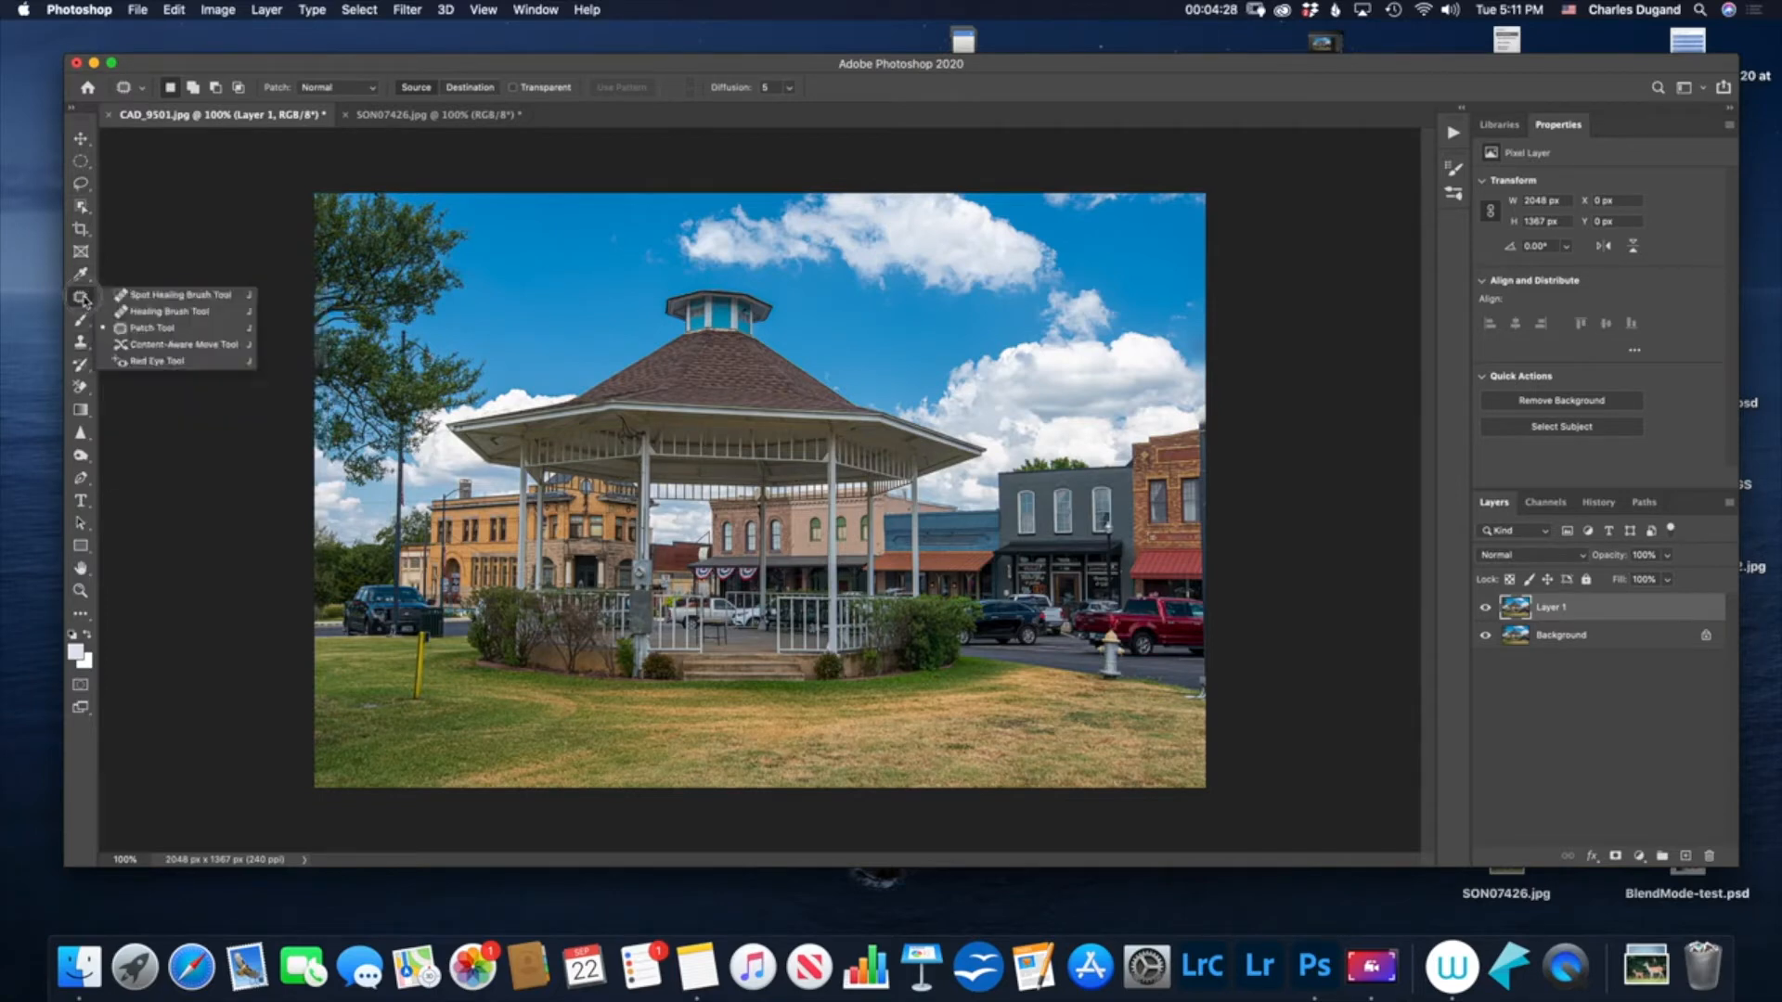
click(140, 297)
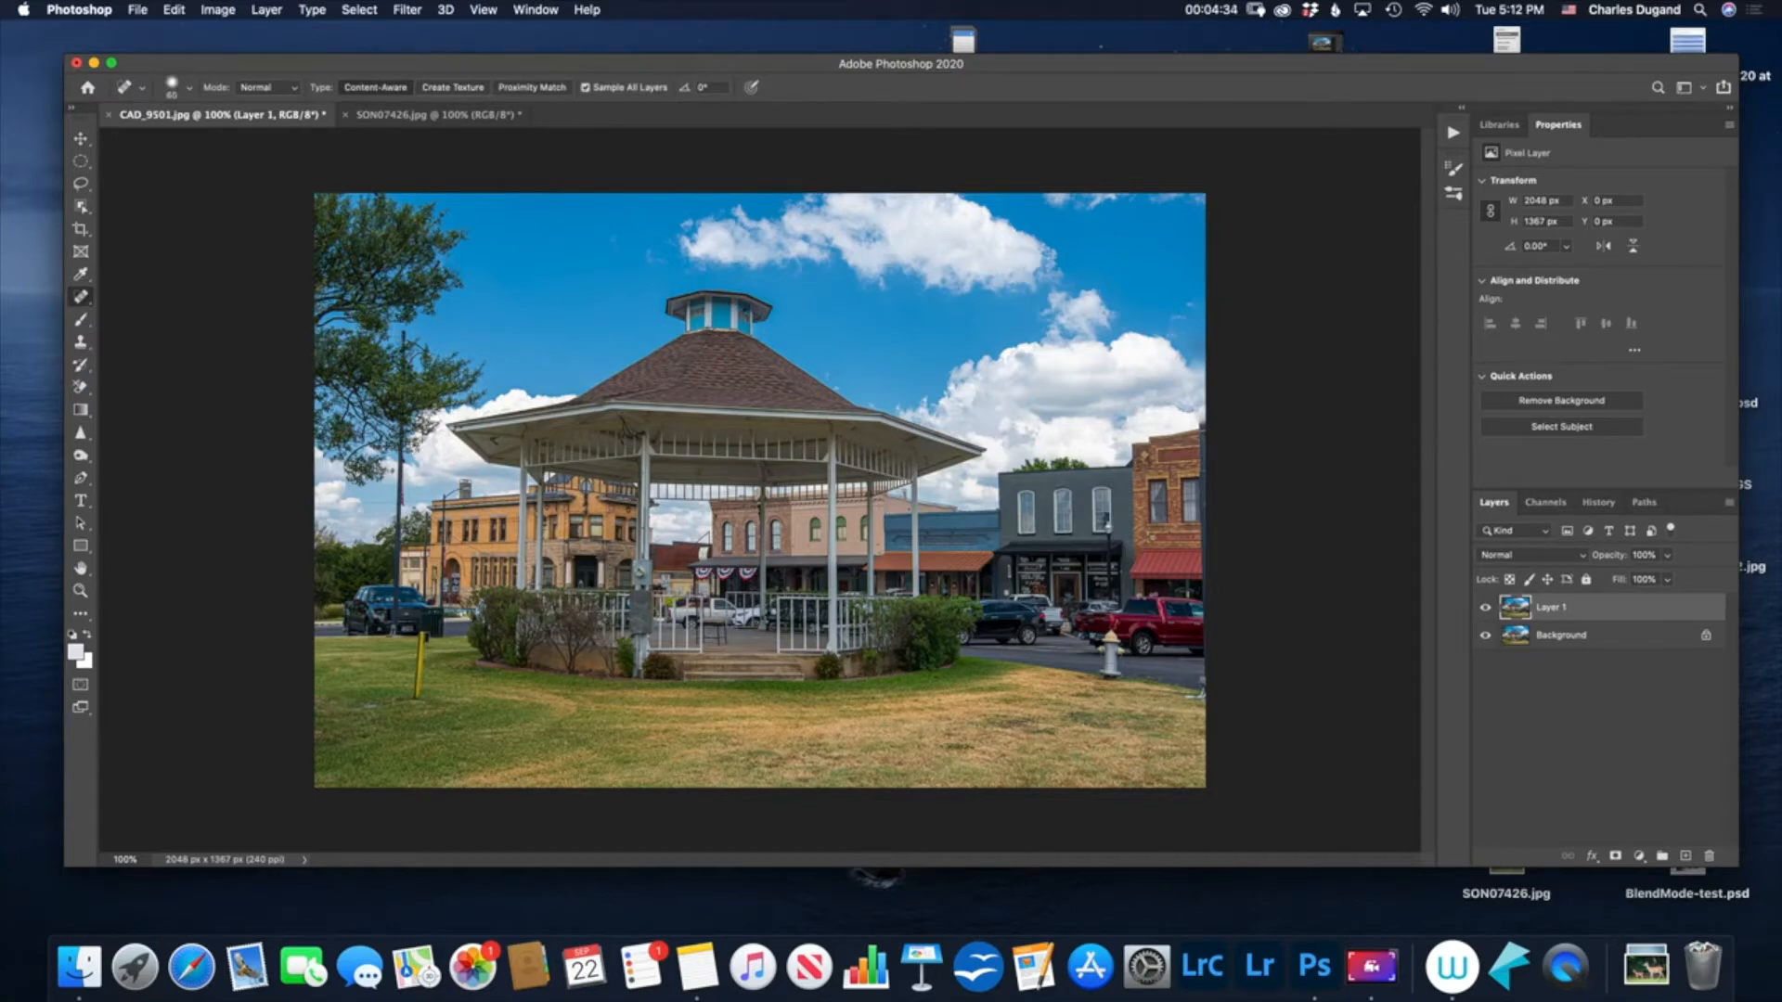
click(402, 332)
shift+right_click(399, 546)
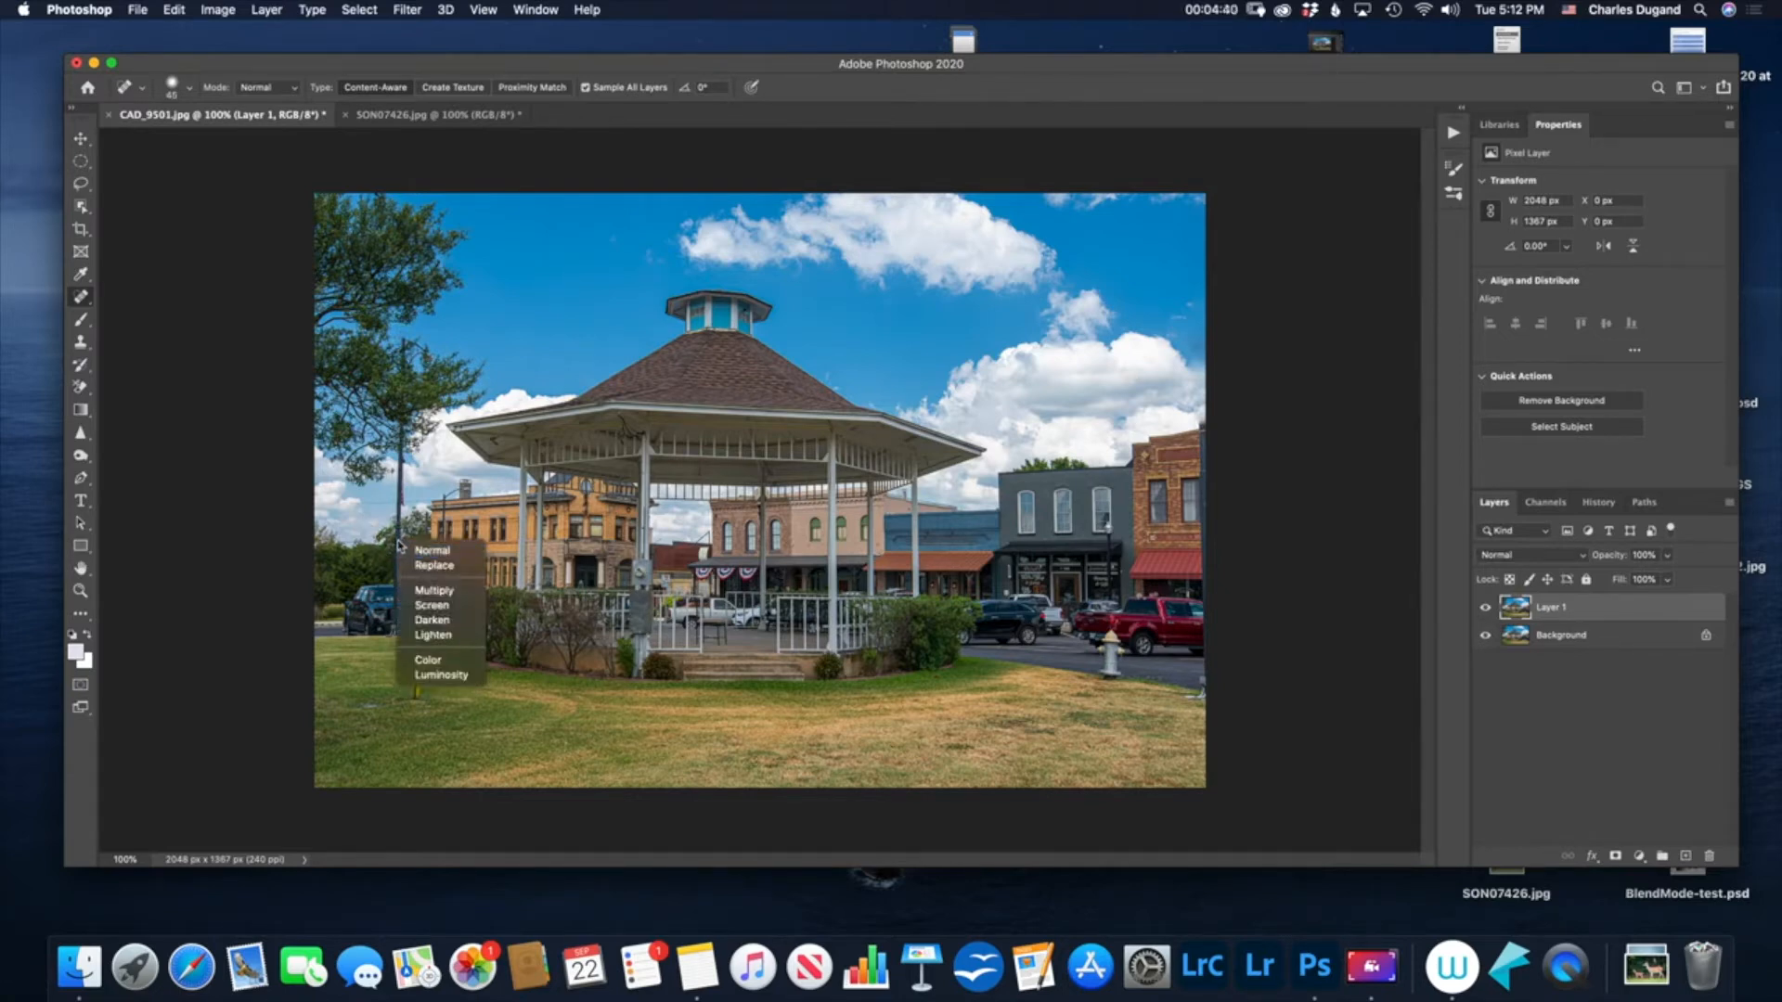
click(187, 525)
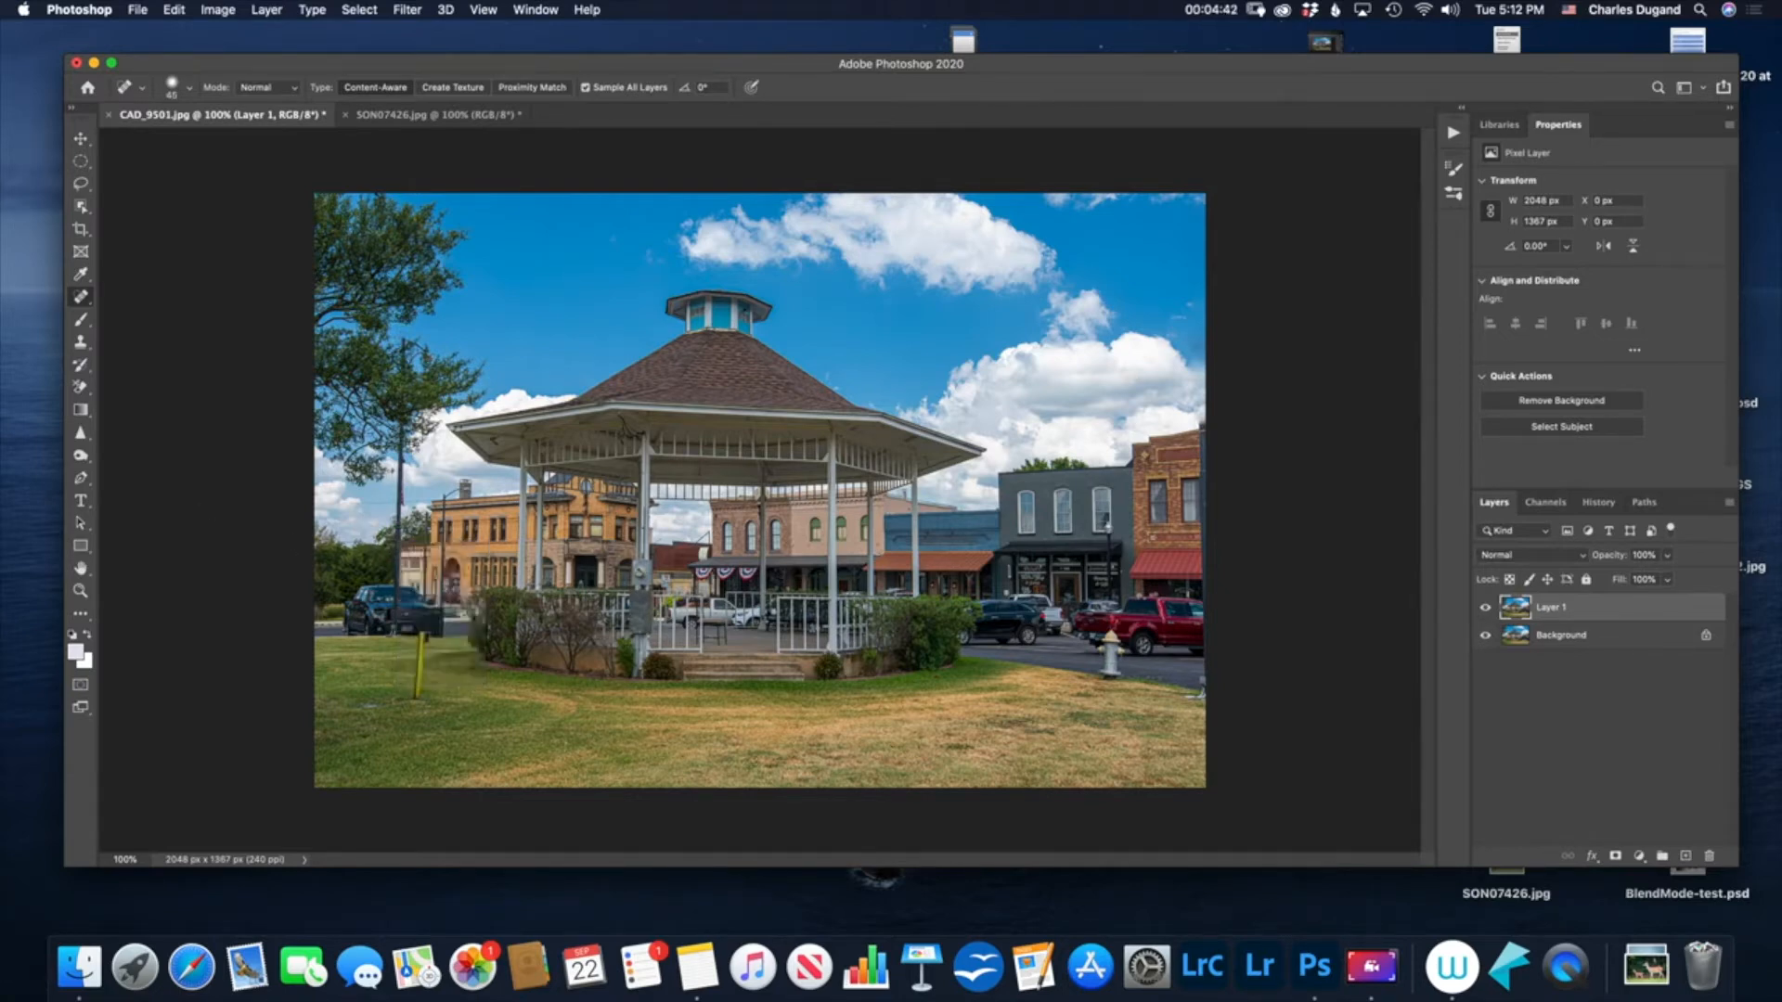
shift+click(399, 538)
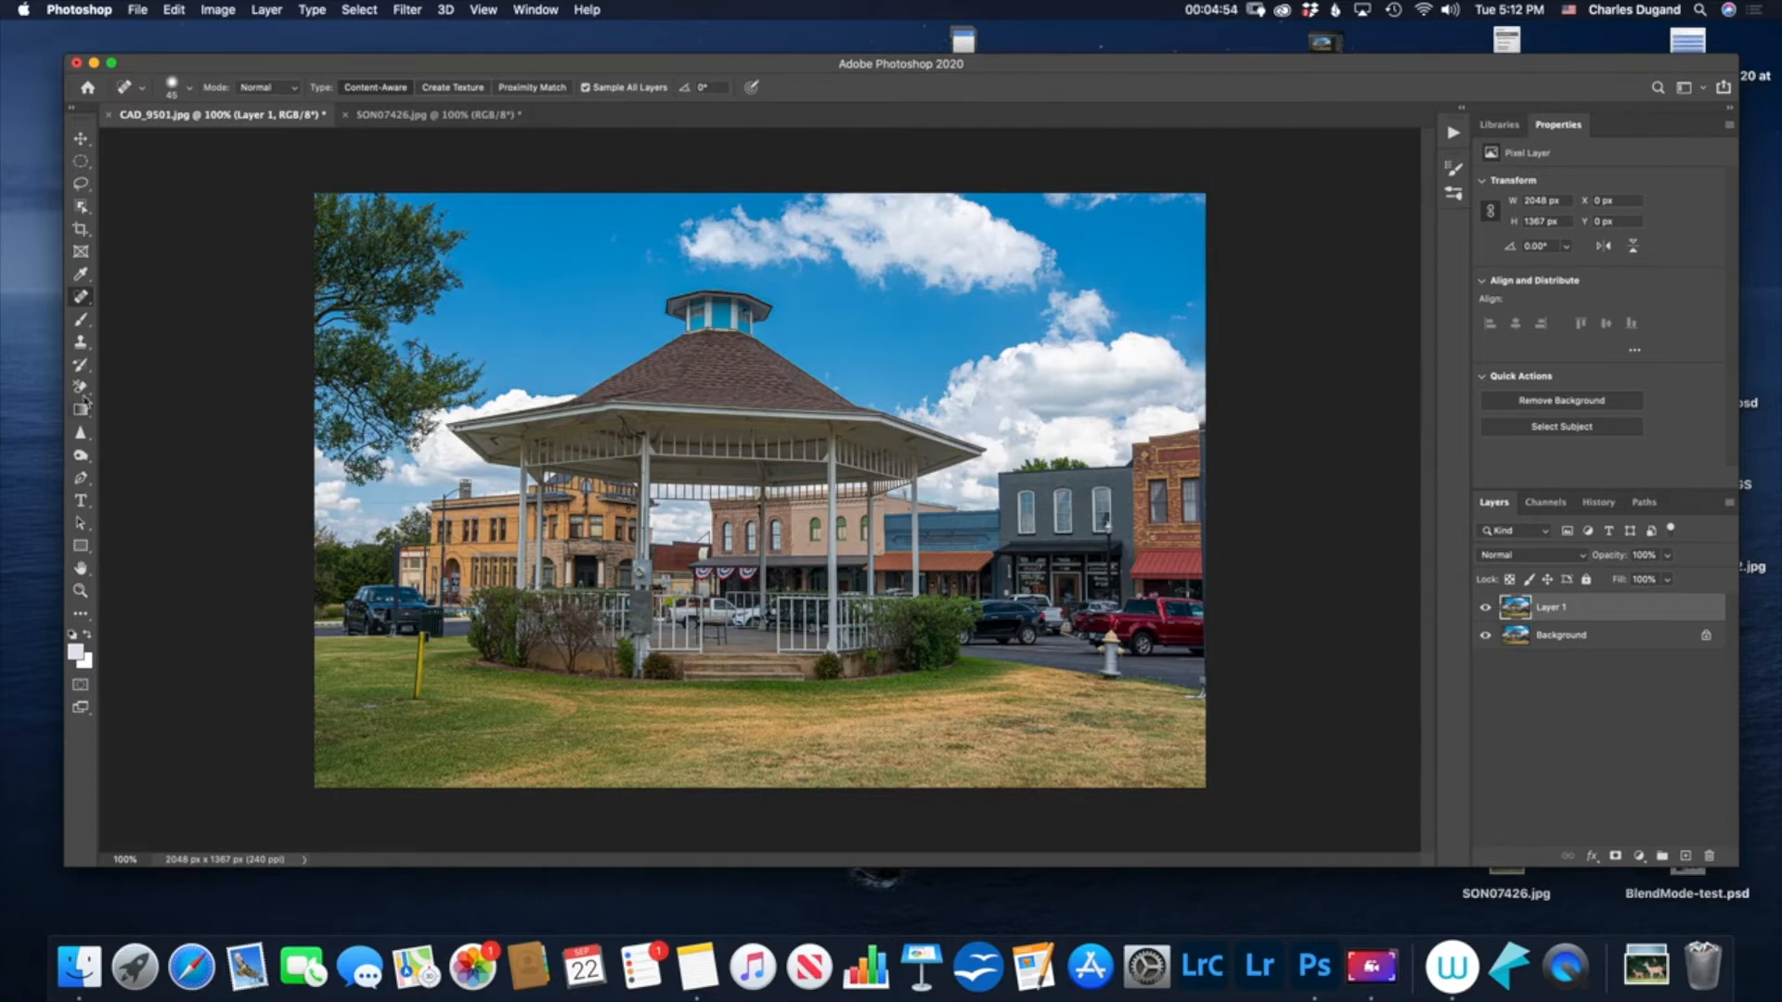
Clone grass over the yellow post on the lawn with the Clone Stamp tool.
click(80, 346)
drag(80, 346, 132, 348)
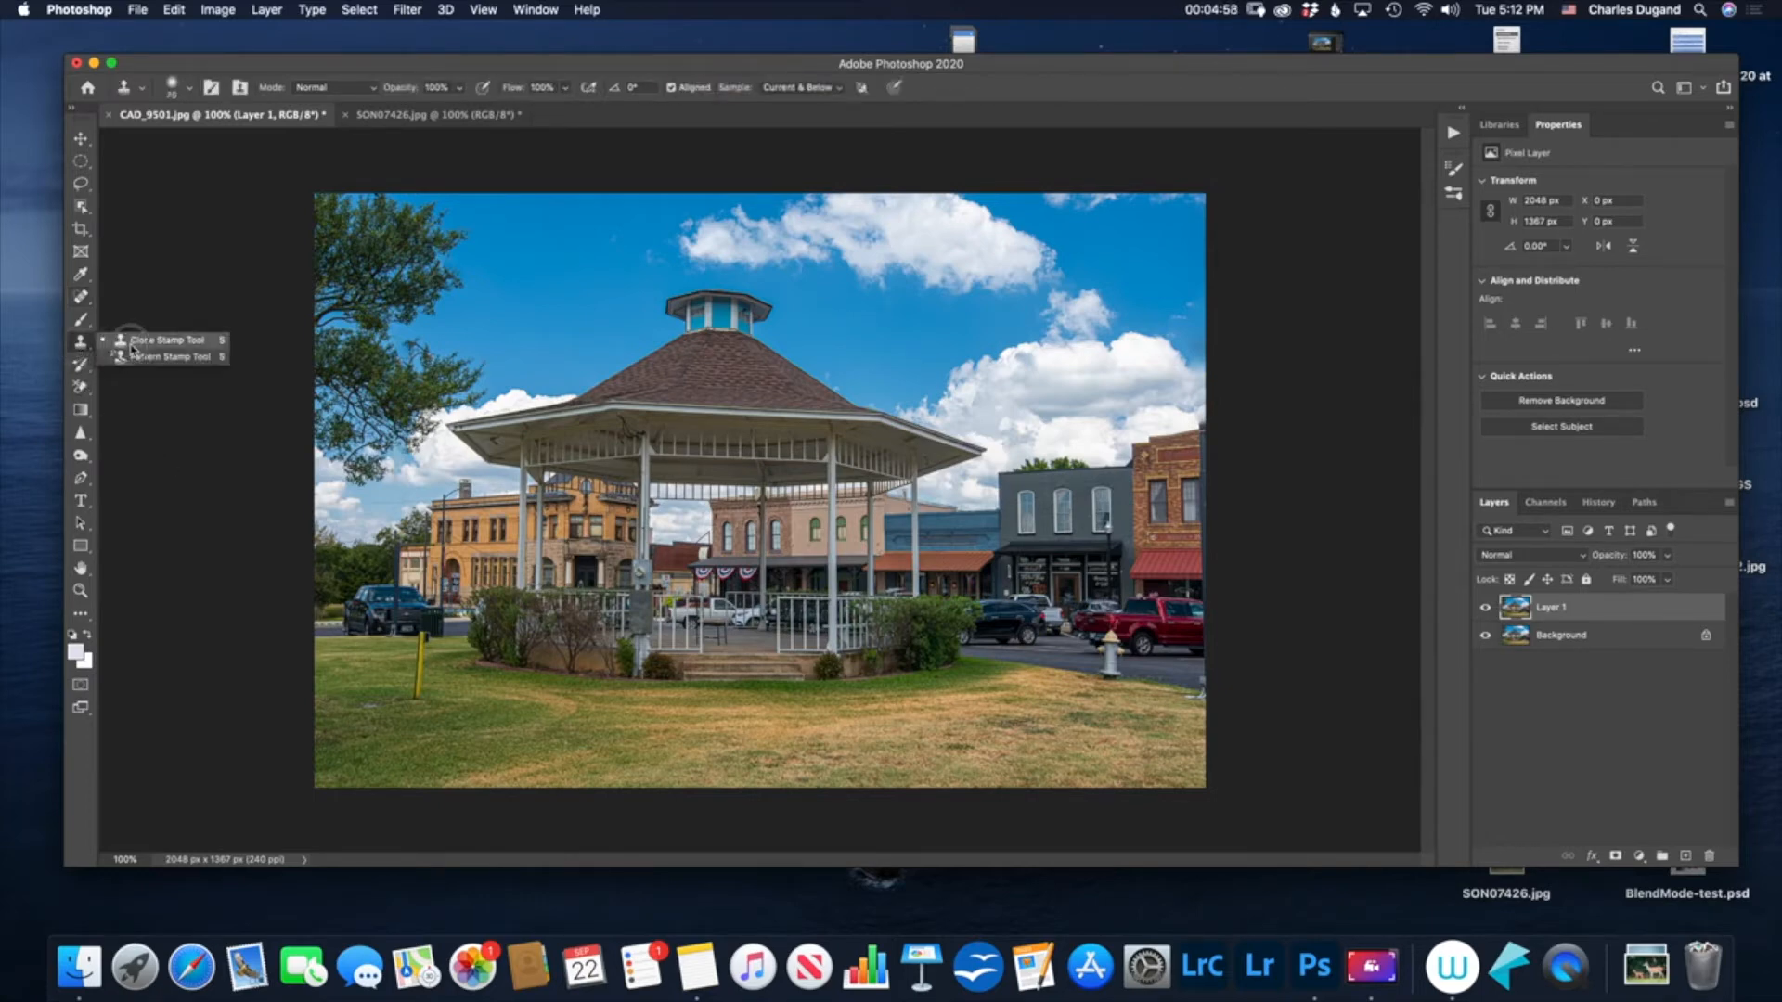
drag(131, 348, 130, 347)
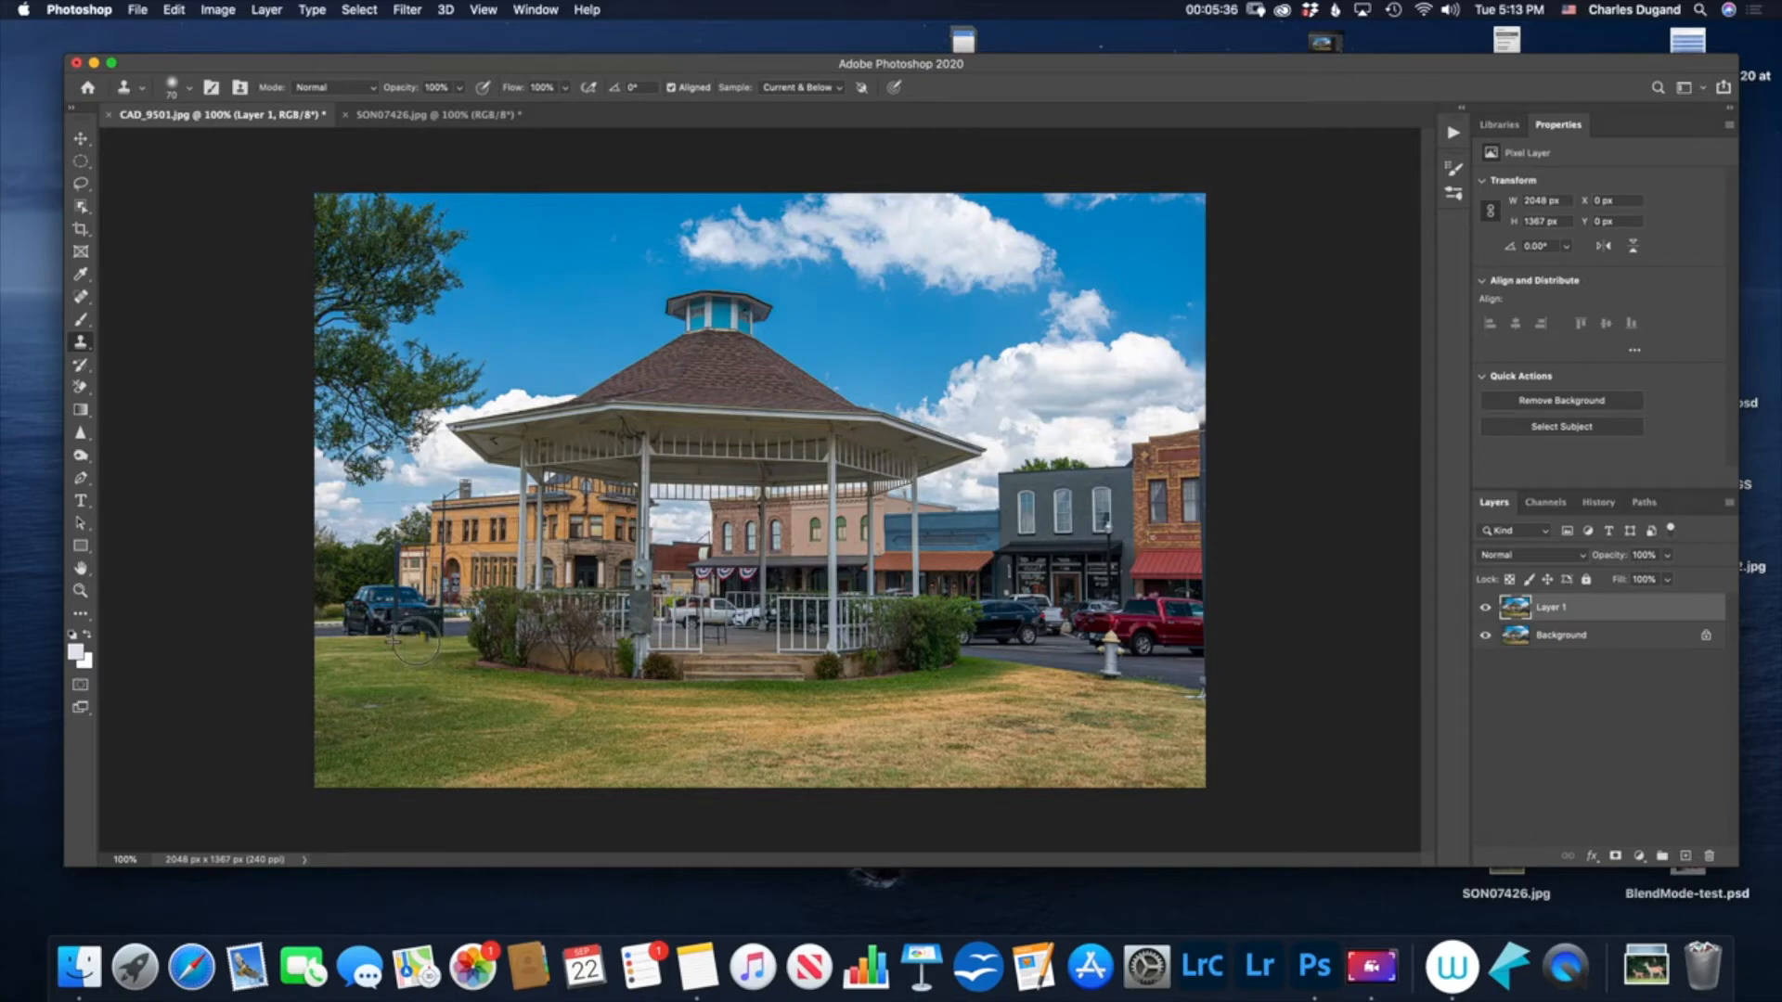
drag(416, 639, 421, 635)
Switch to SON07426.jpg and clone dark foliage over the bright gap beside the tree trunk behind the doe.
click(422, 118)
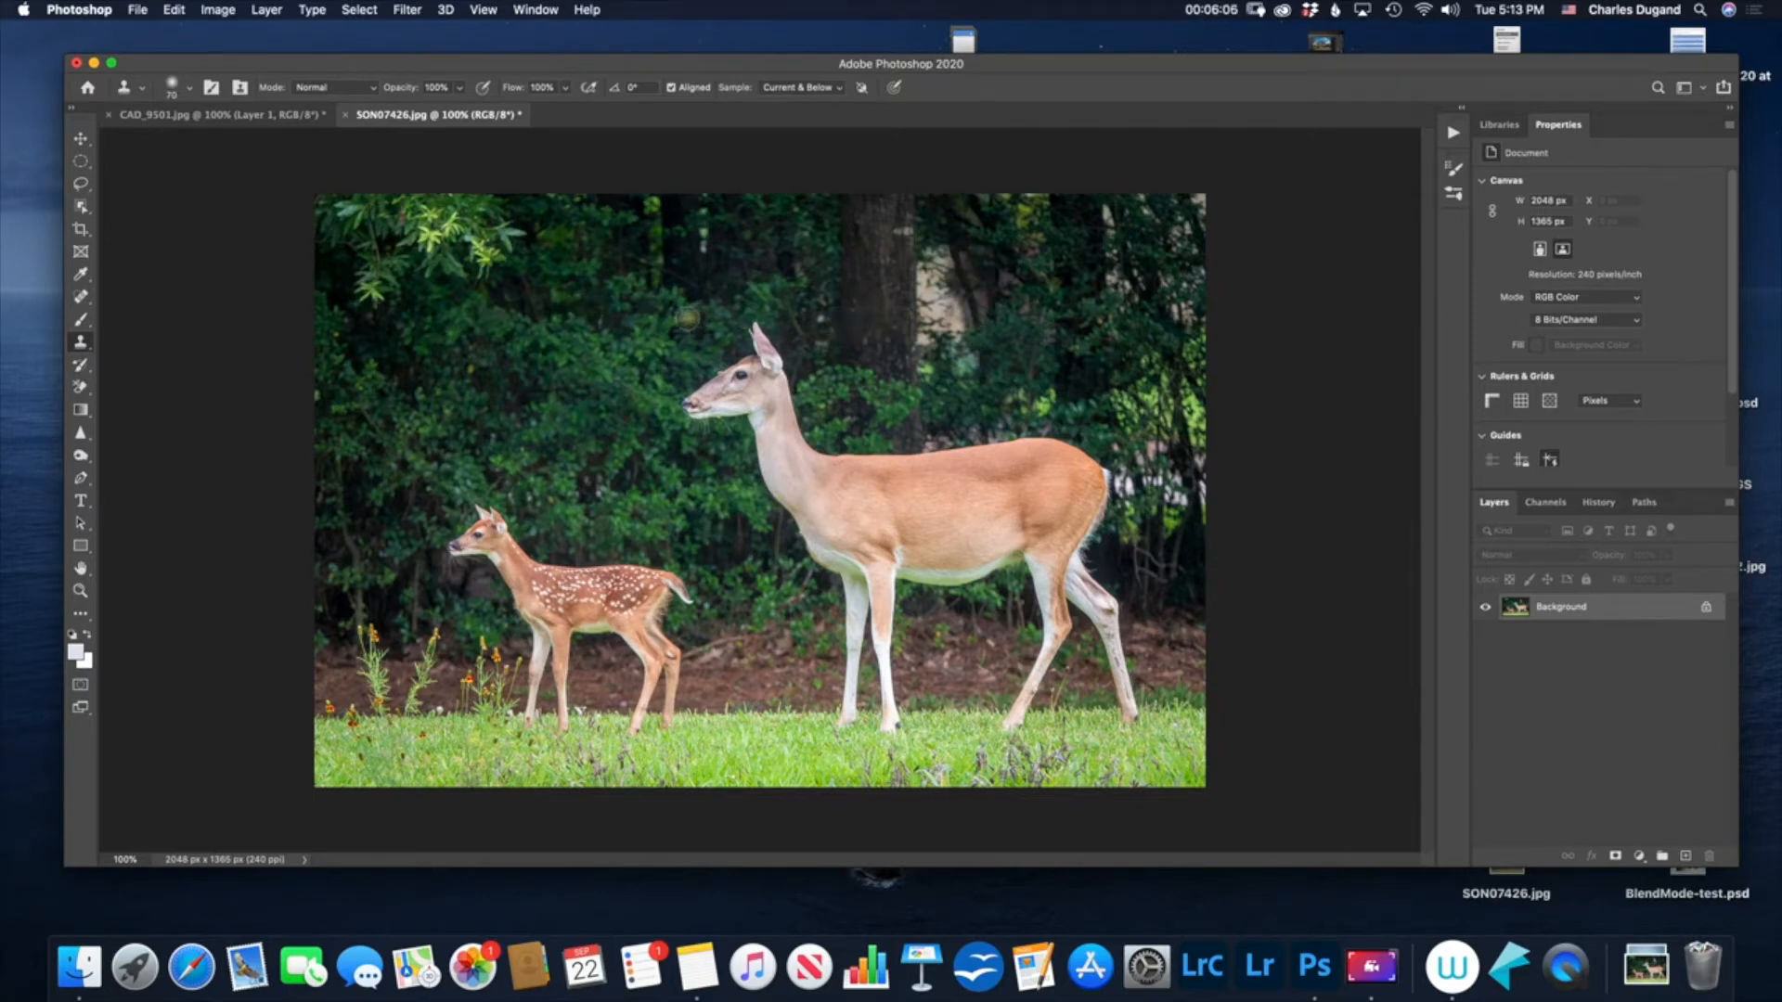
scroll(606, 349, up, 5)
scroll(606, 350, up, 10)
scroll(607, 349, up, 5)
scroll(607, 348, down, 4)
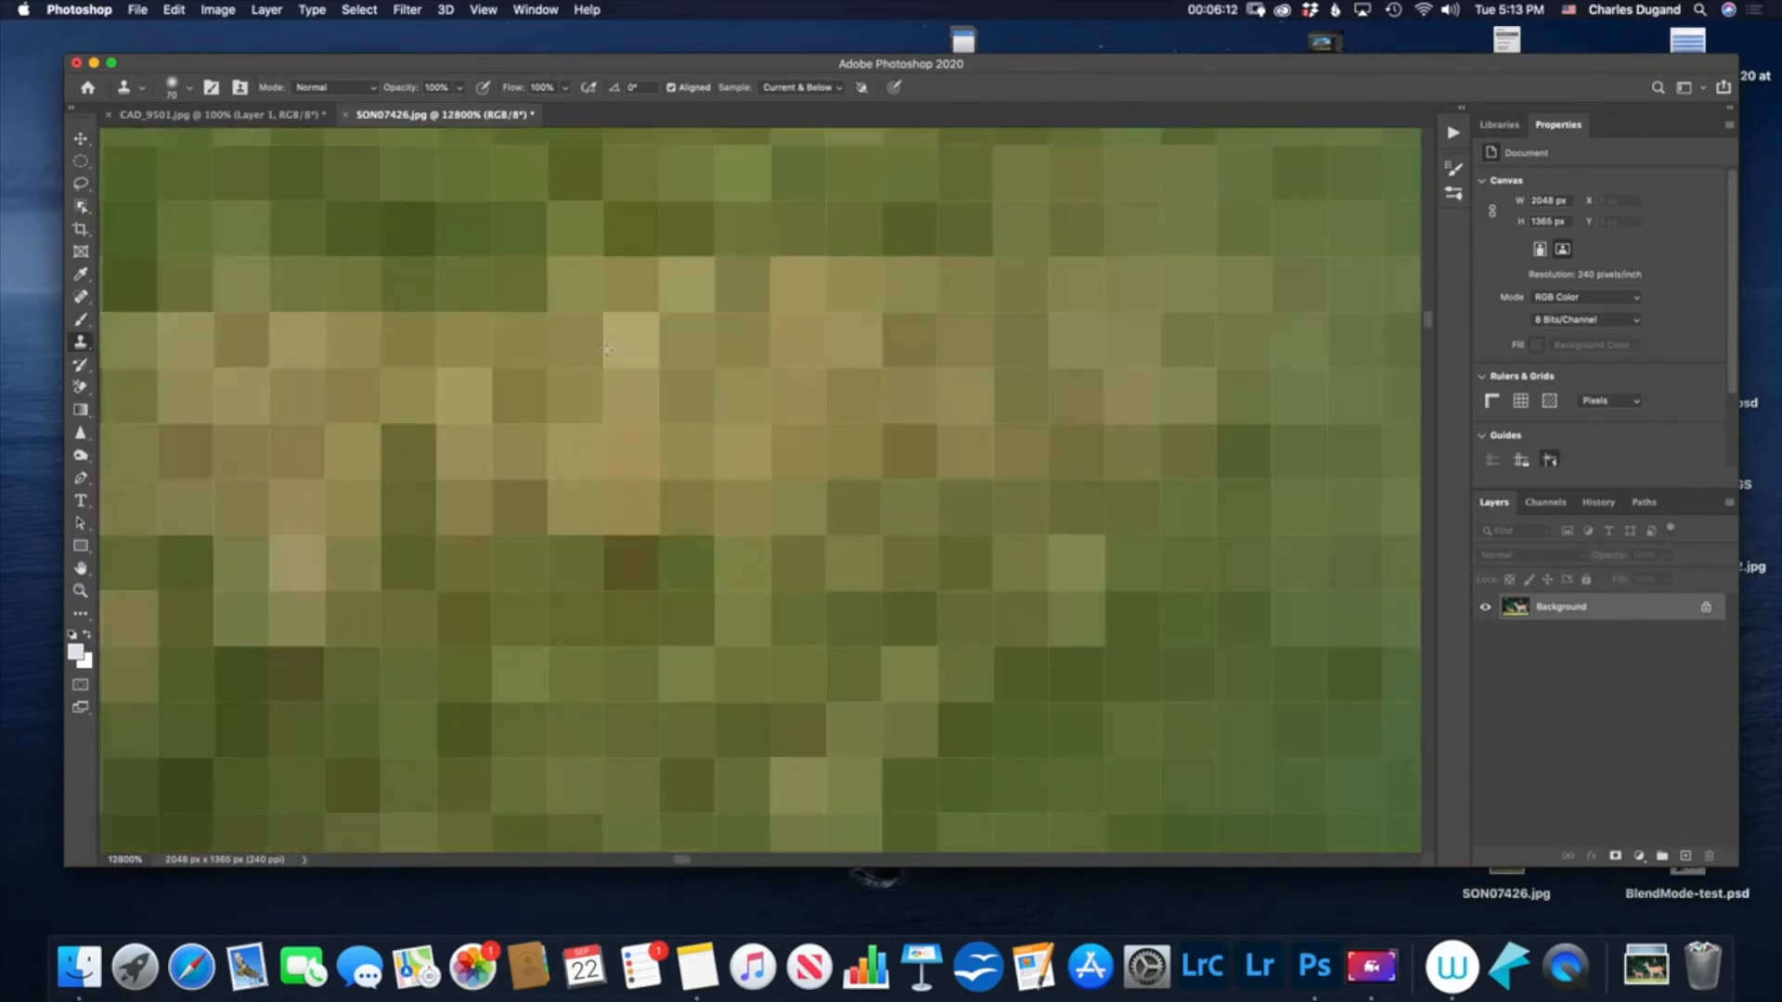
scroll(607, 349, down, 15)
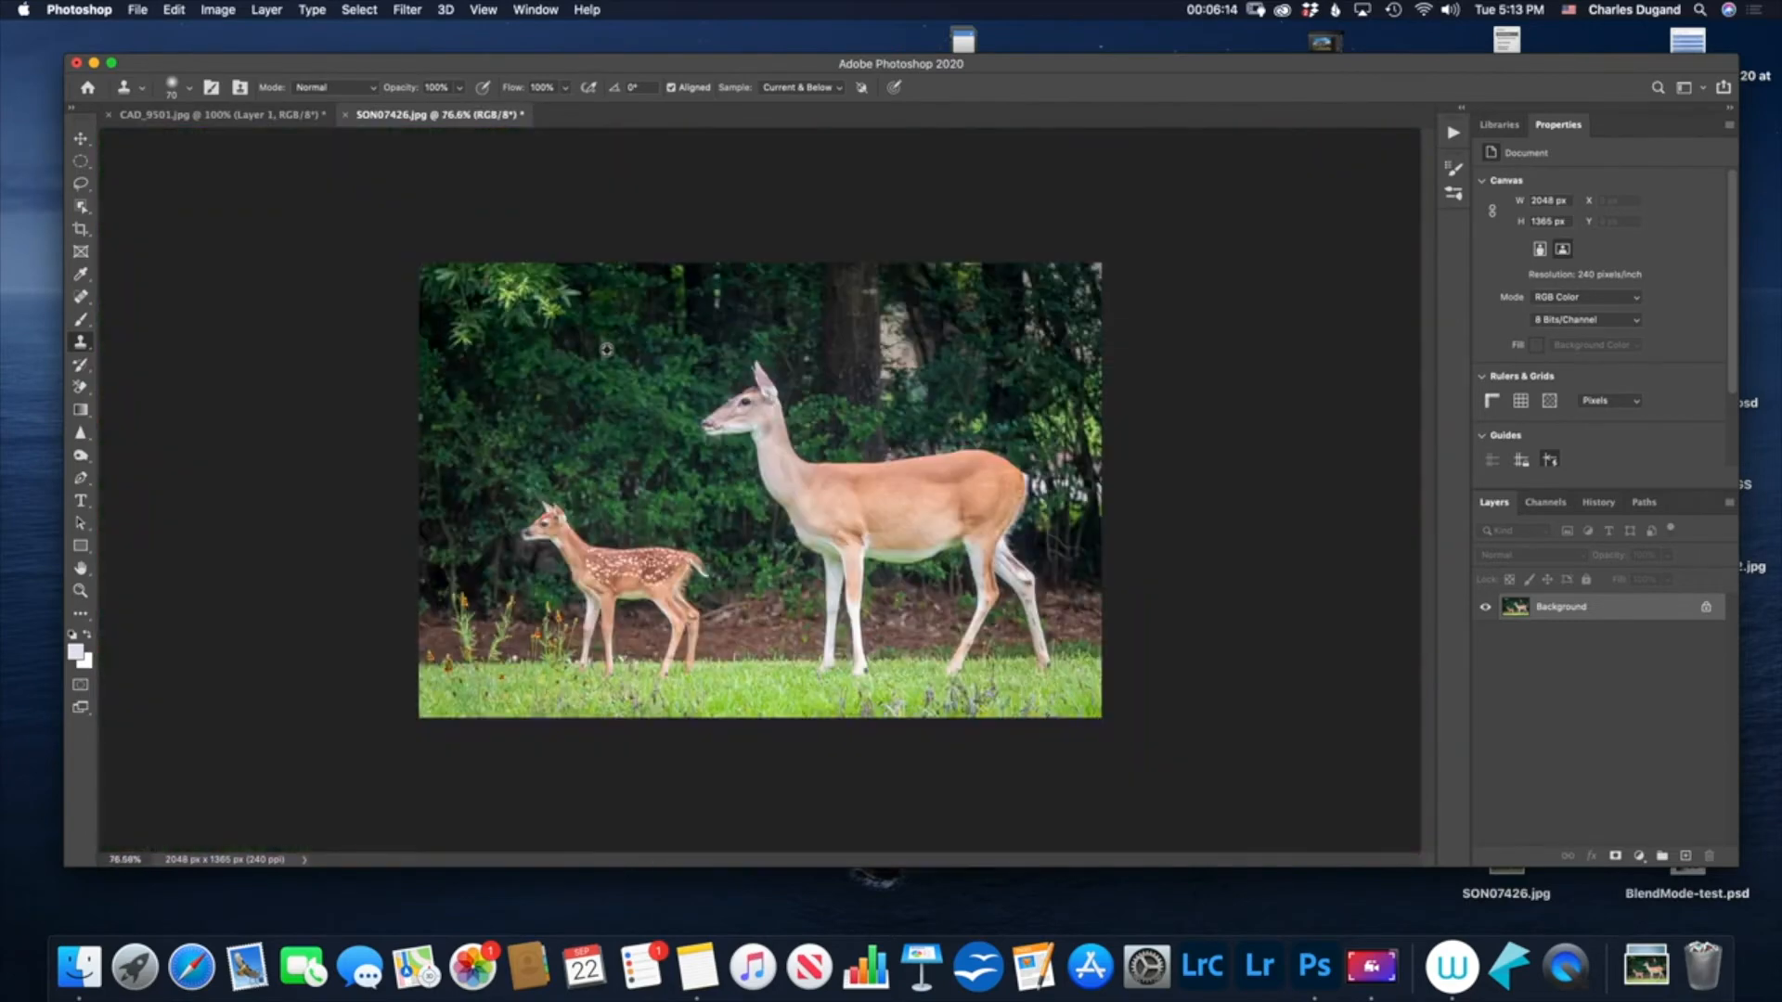
scroll(607, 349, up, 2)
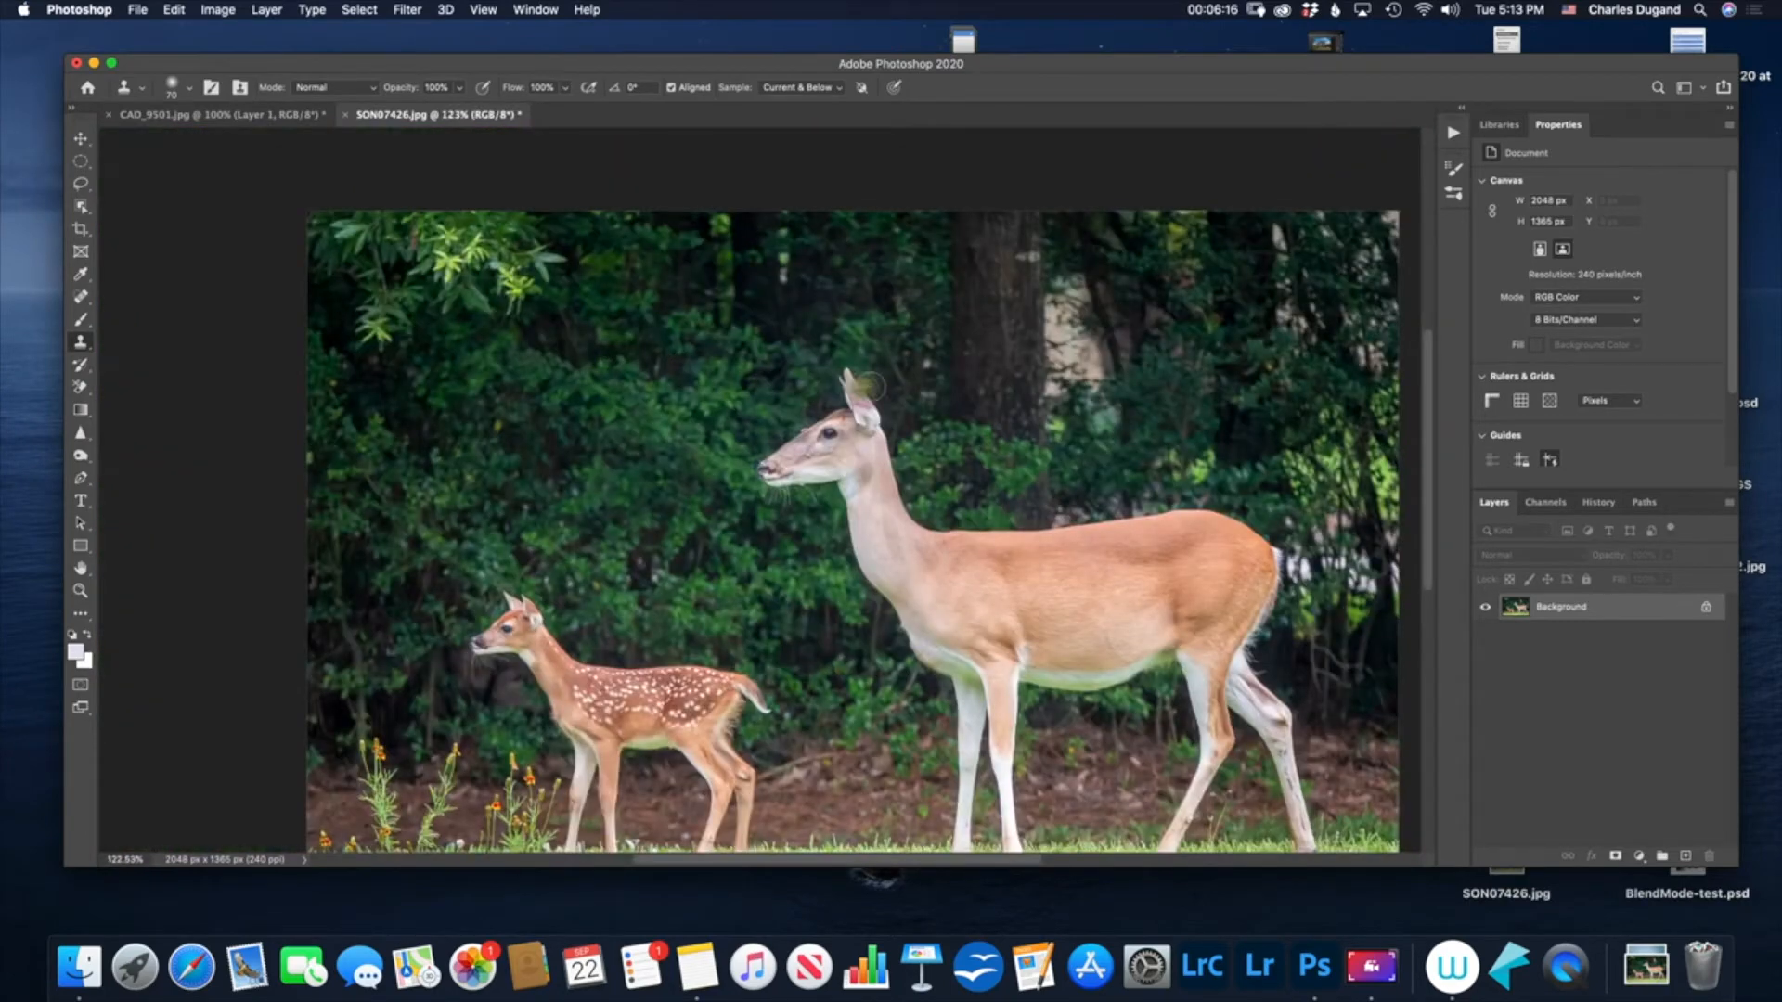
scroll(928, 392, right, 5)
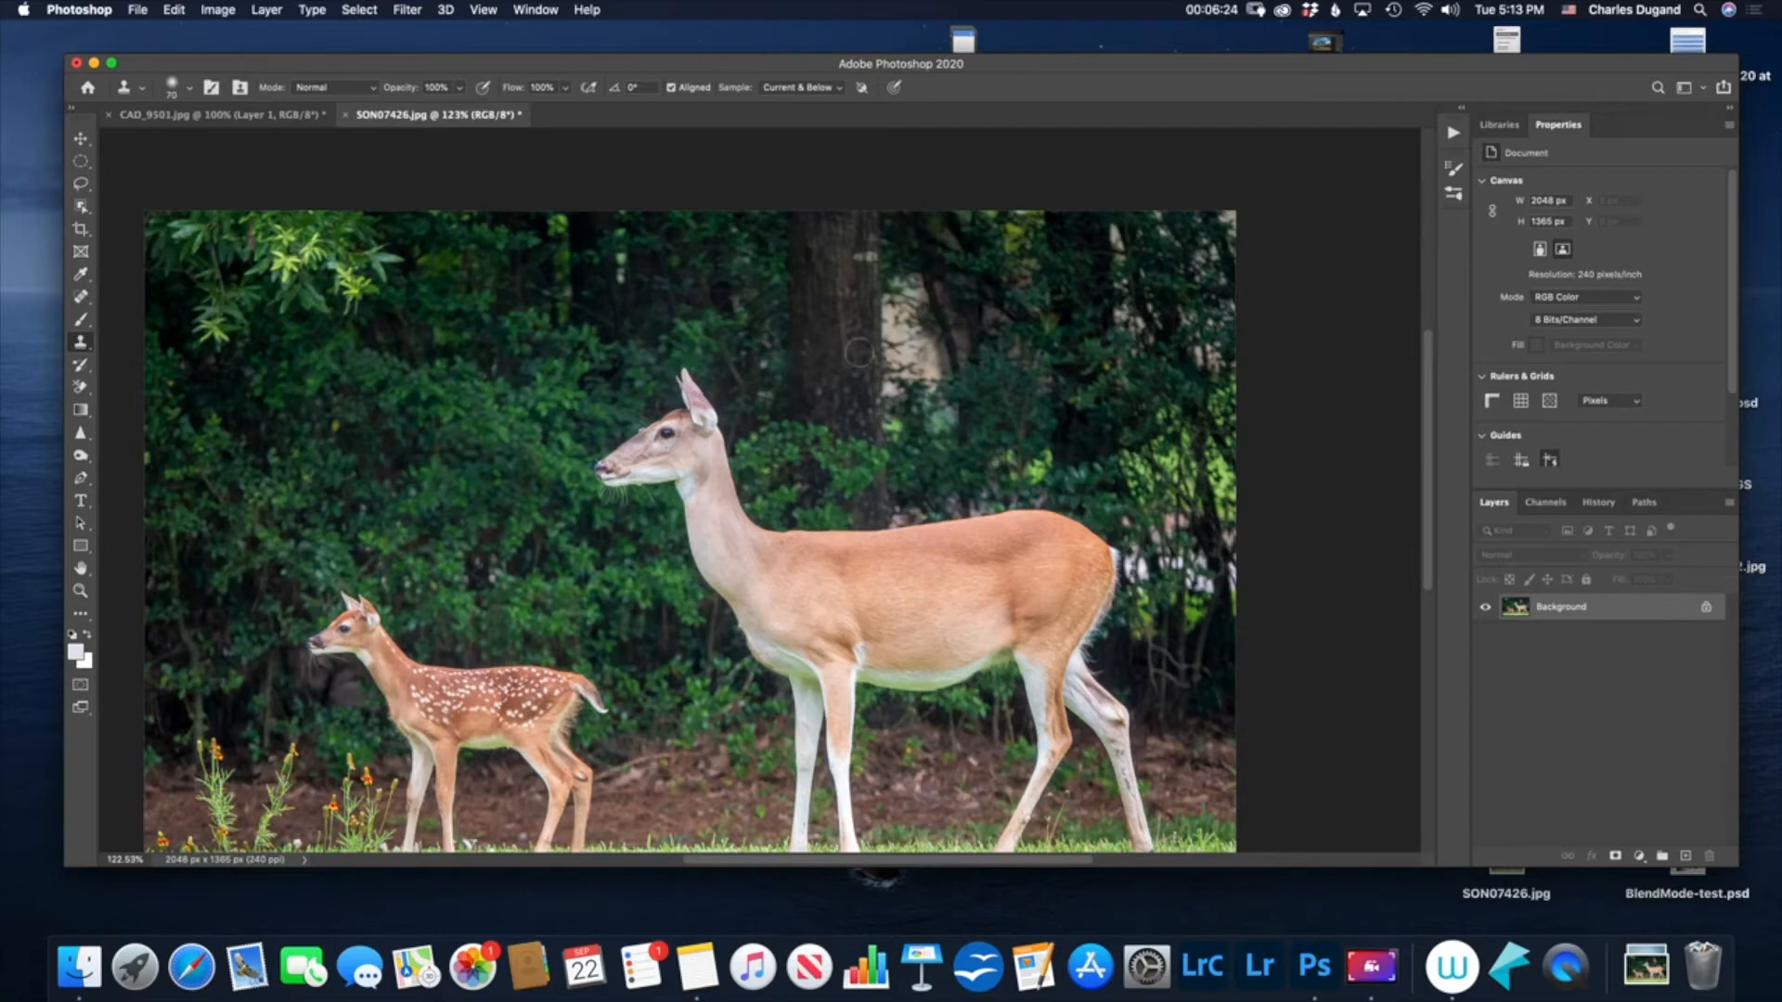
scroll(868, 362, right, 3)
mouse_move(870, 365)
mouse_down()
mouse_move(854, 287)
mouse_move(830, 338)
mouse_move(840, 378)
mouse_move(853, 363)
mouse_move(876, 393)
mouse_move(825, 386)
mouse_move(833, 426)
mouse_move(893, 416)
mouse_up()
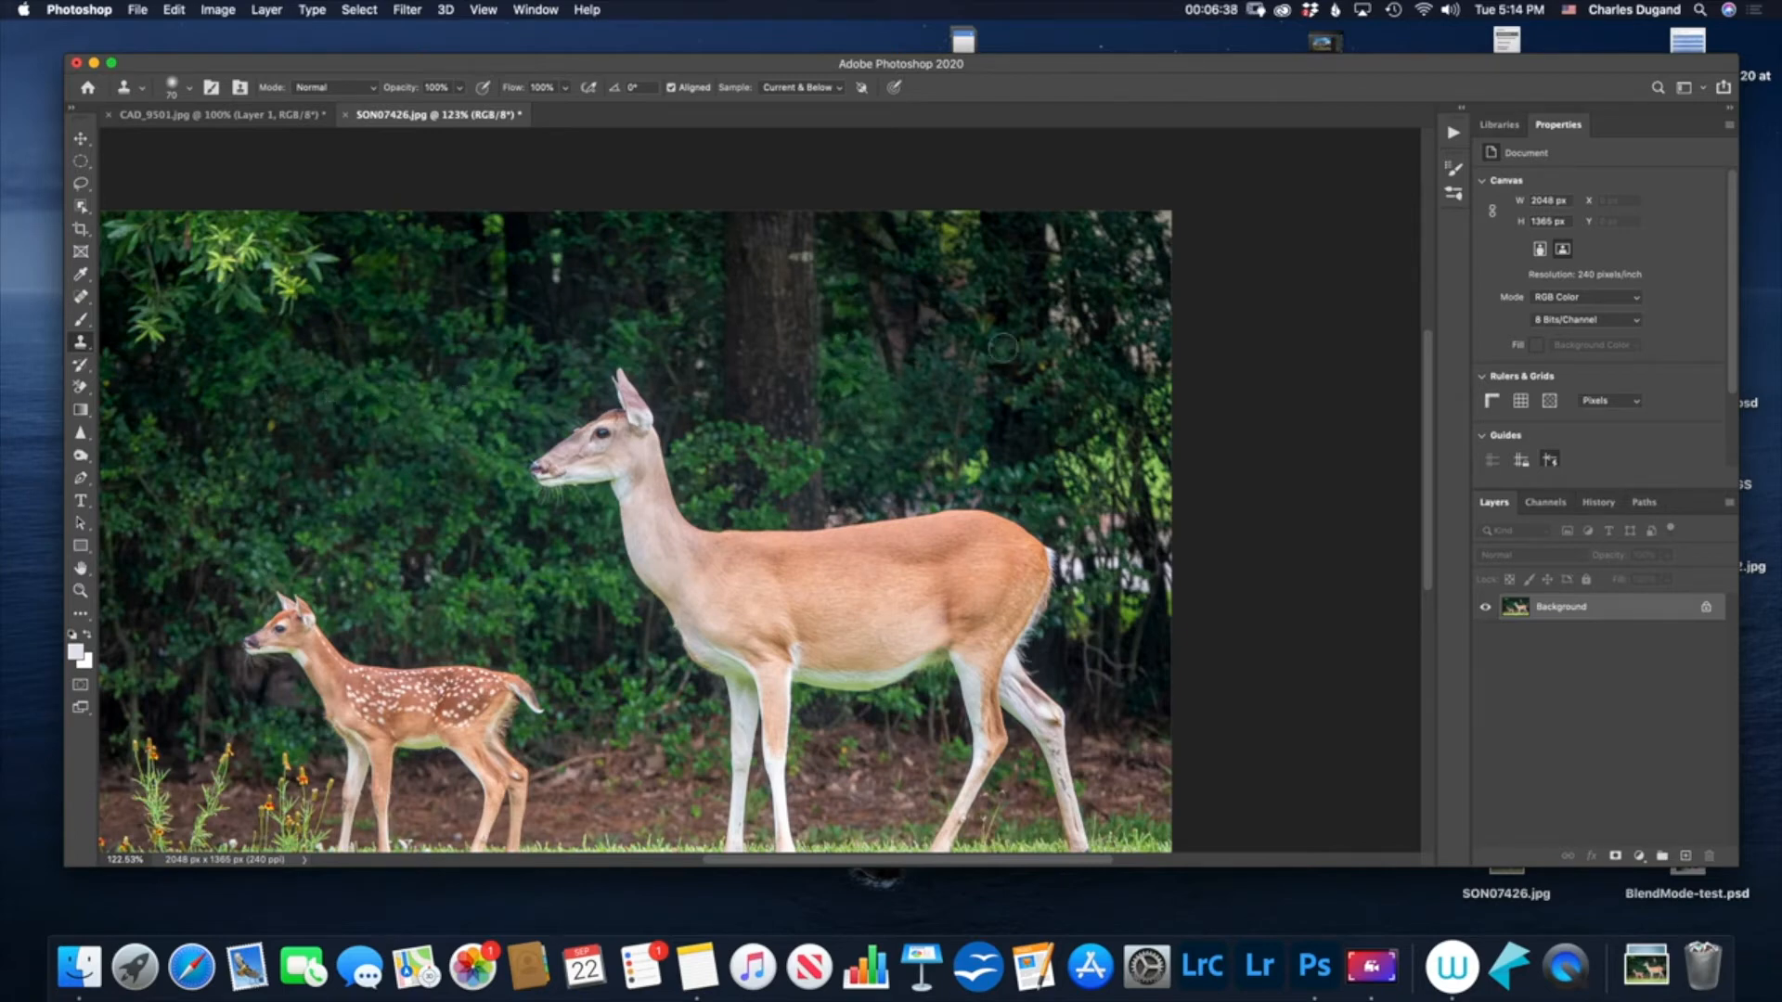
Clone dark foliage over the bright spots in the upper right of the background, including the photo's corner.
drag(1056, 297, 1058, 240)
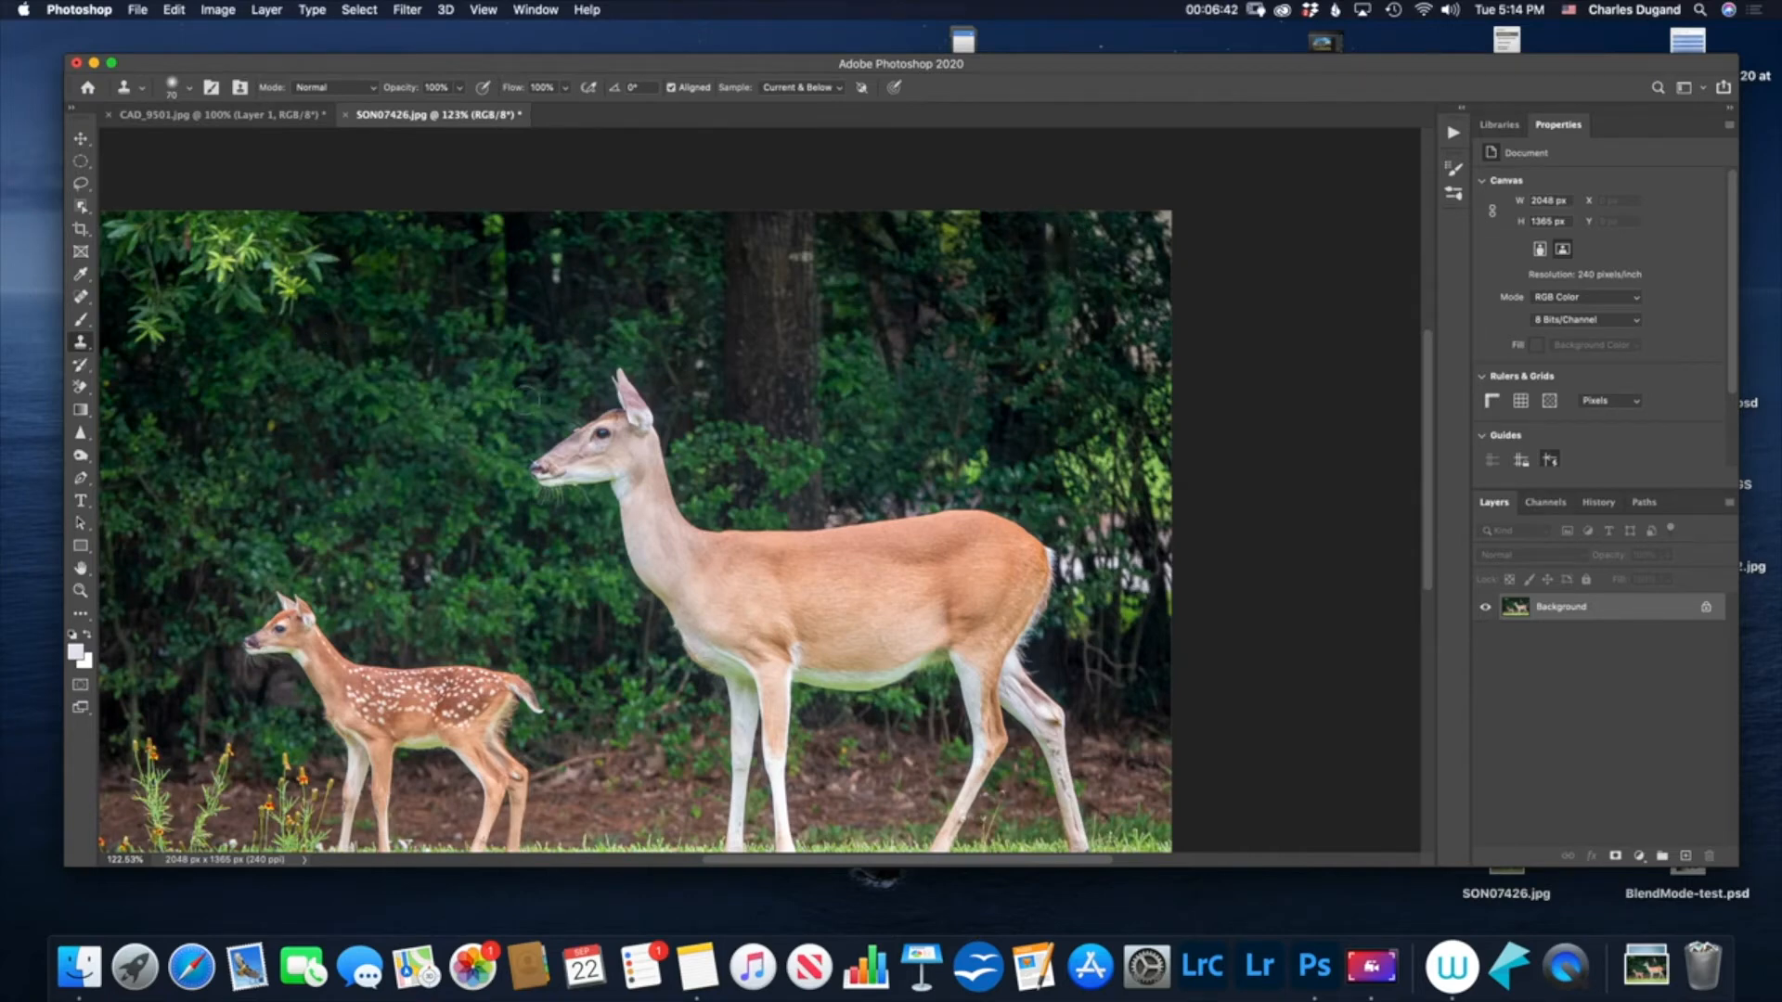
mouse_move(1153, 319)
mouse_down()
mouse_move(1126, 314)
mouse_move(1140, 256)
mouse_move(1105, 225)
mouse_up()
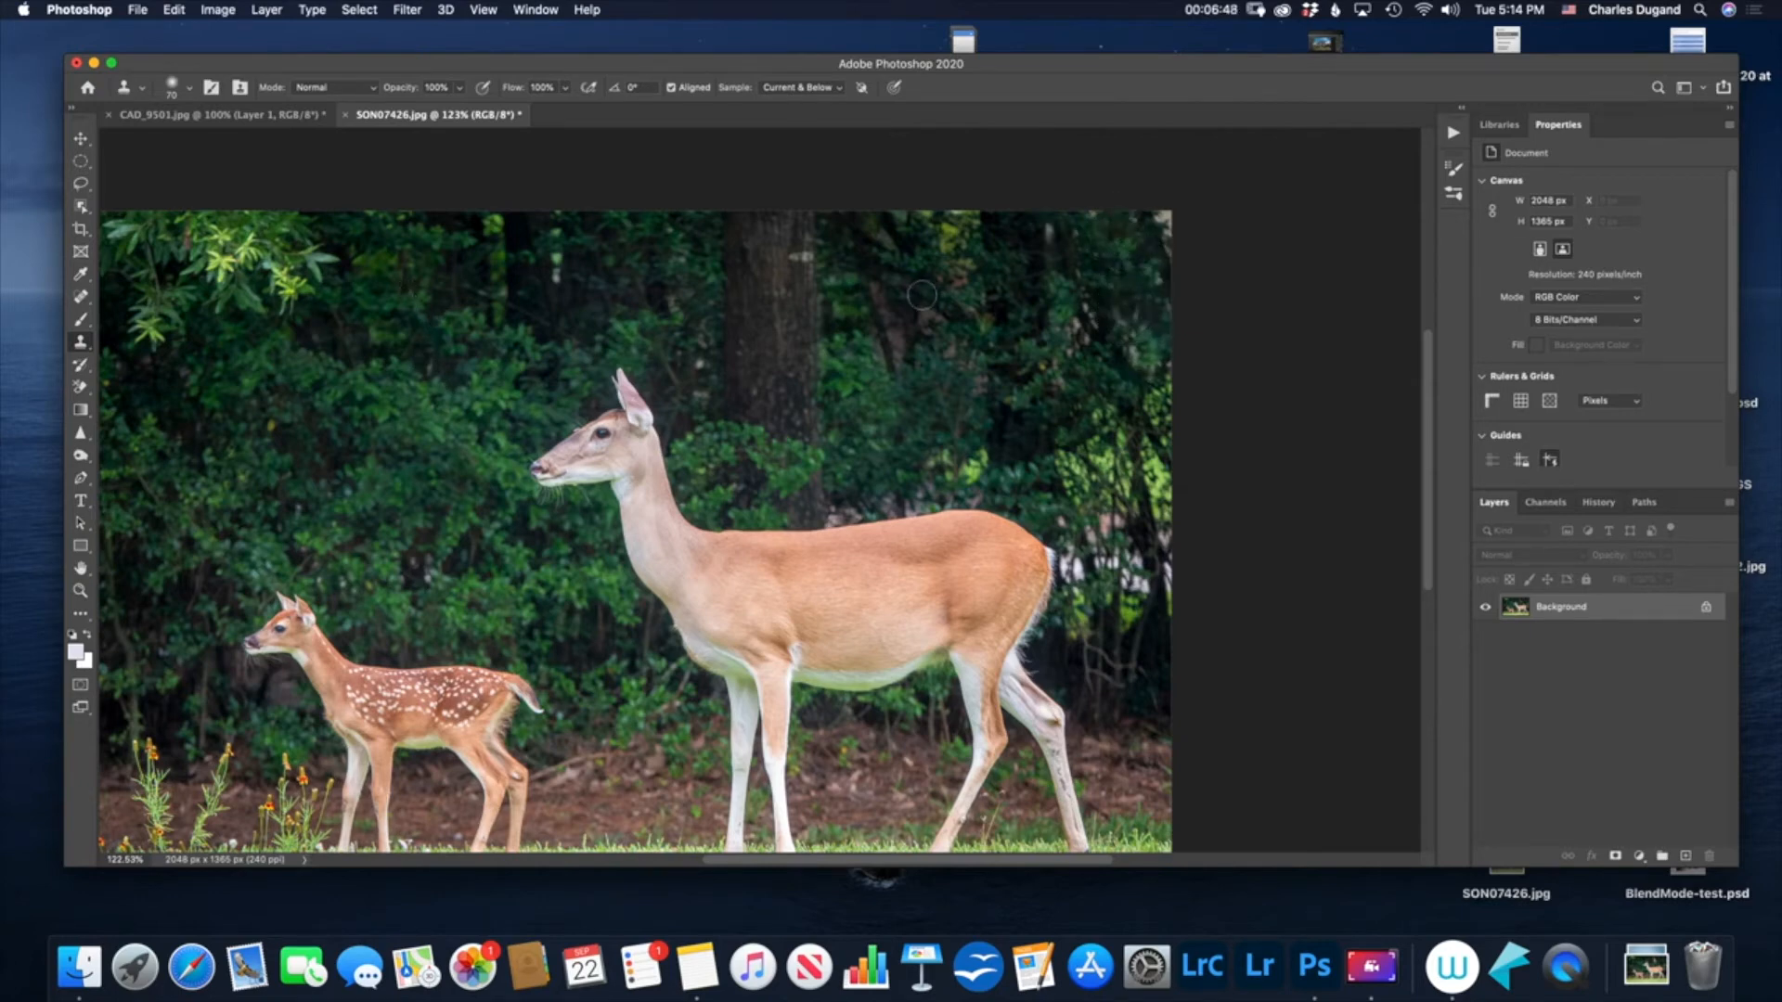
alt+click(837, 360)
drag(1167, 220, 1164, 238)
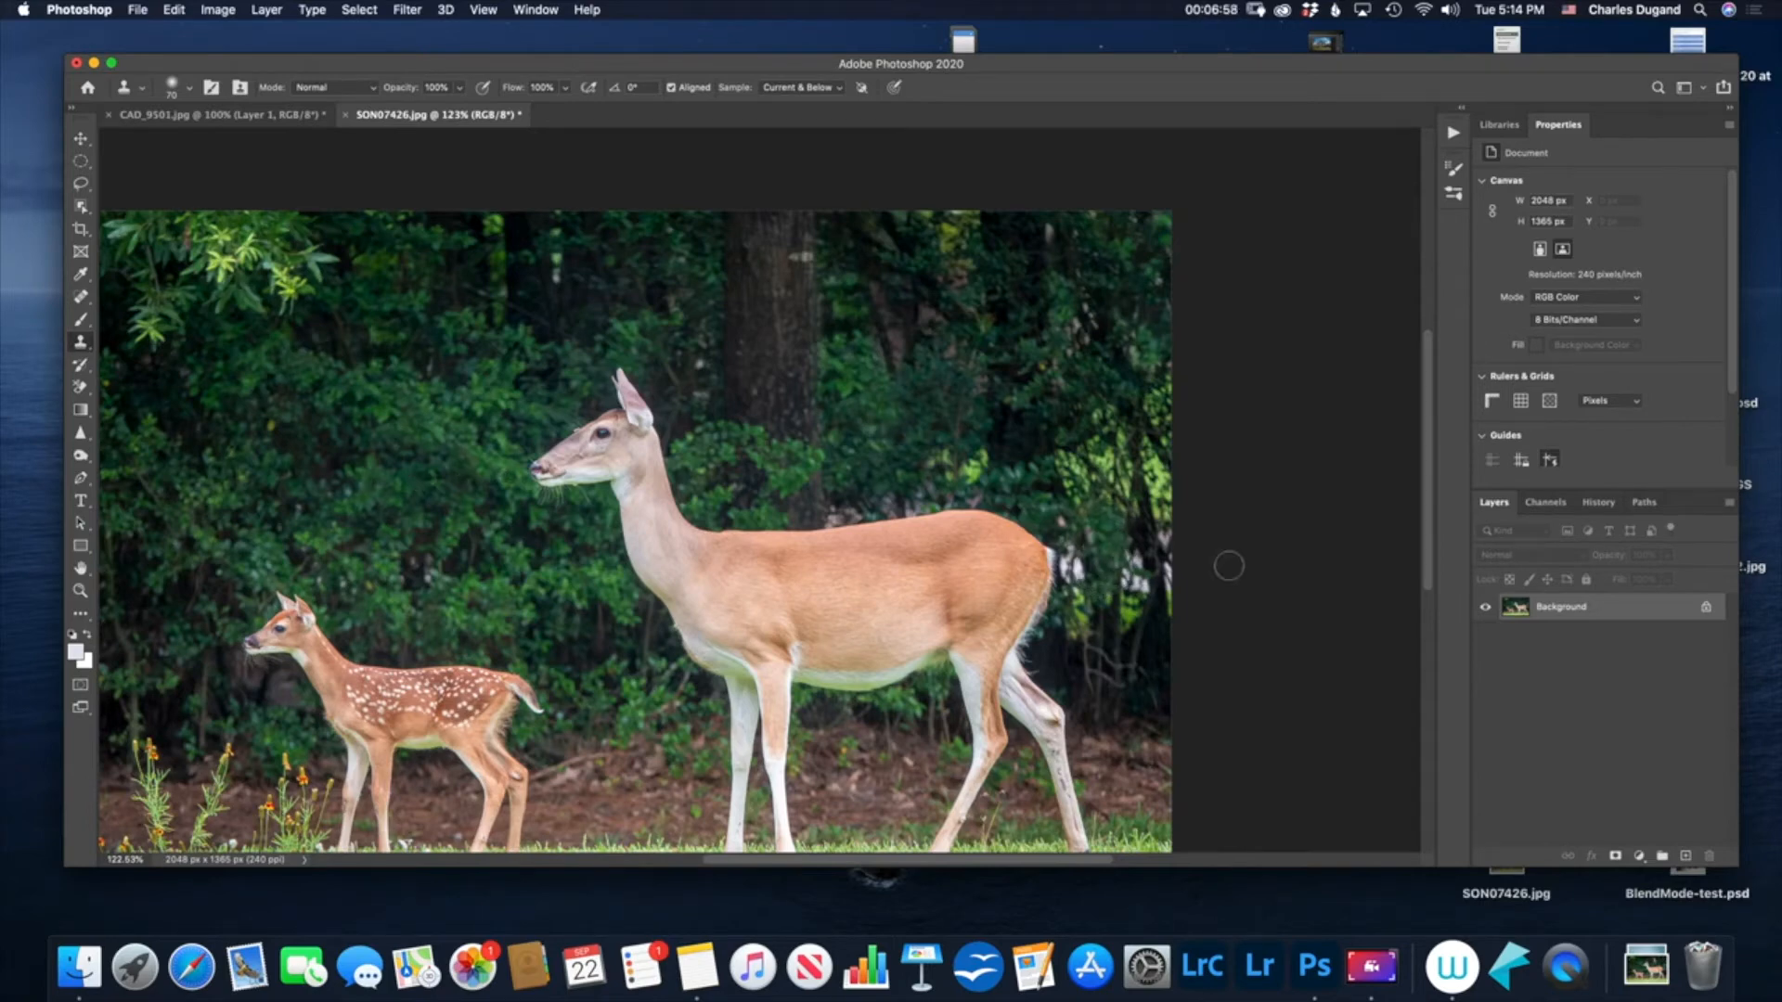
Clone dark foliage over the bright spots in the background just behind the doe's rump and tail.
mouse_move(1114, 585)
mouse_down()
mouse_move(1145, 596)
mouse_move(1133, 565)
mouse_move(1151, 608)
mouse_move(1144, 596)
mouse_up()
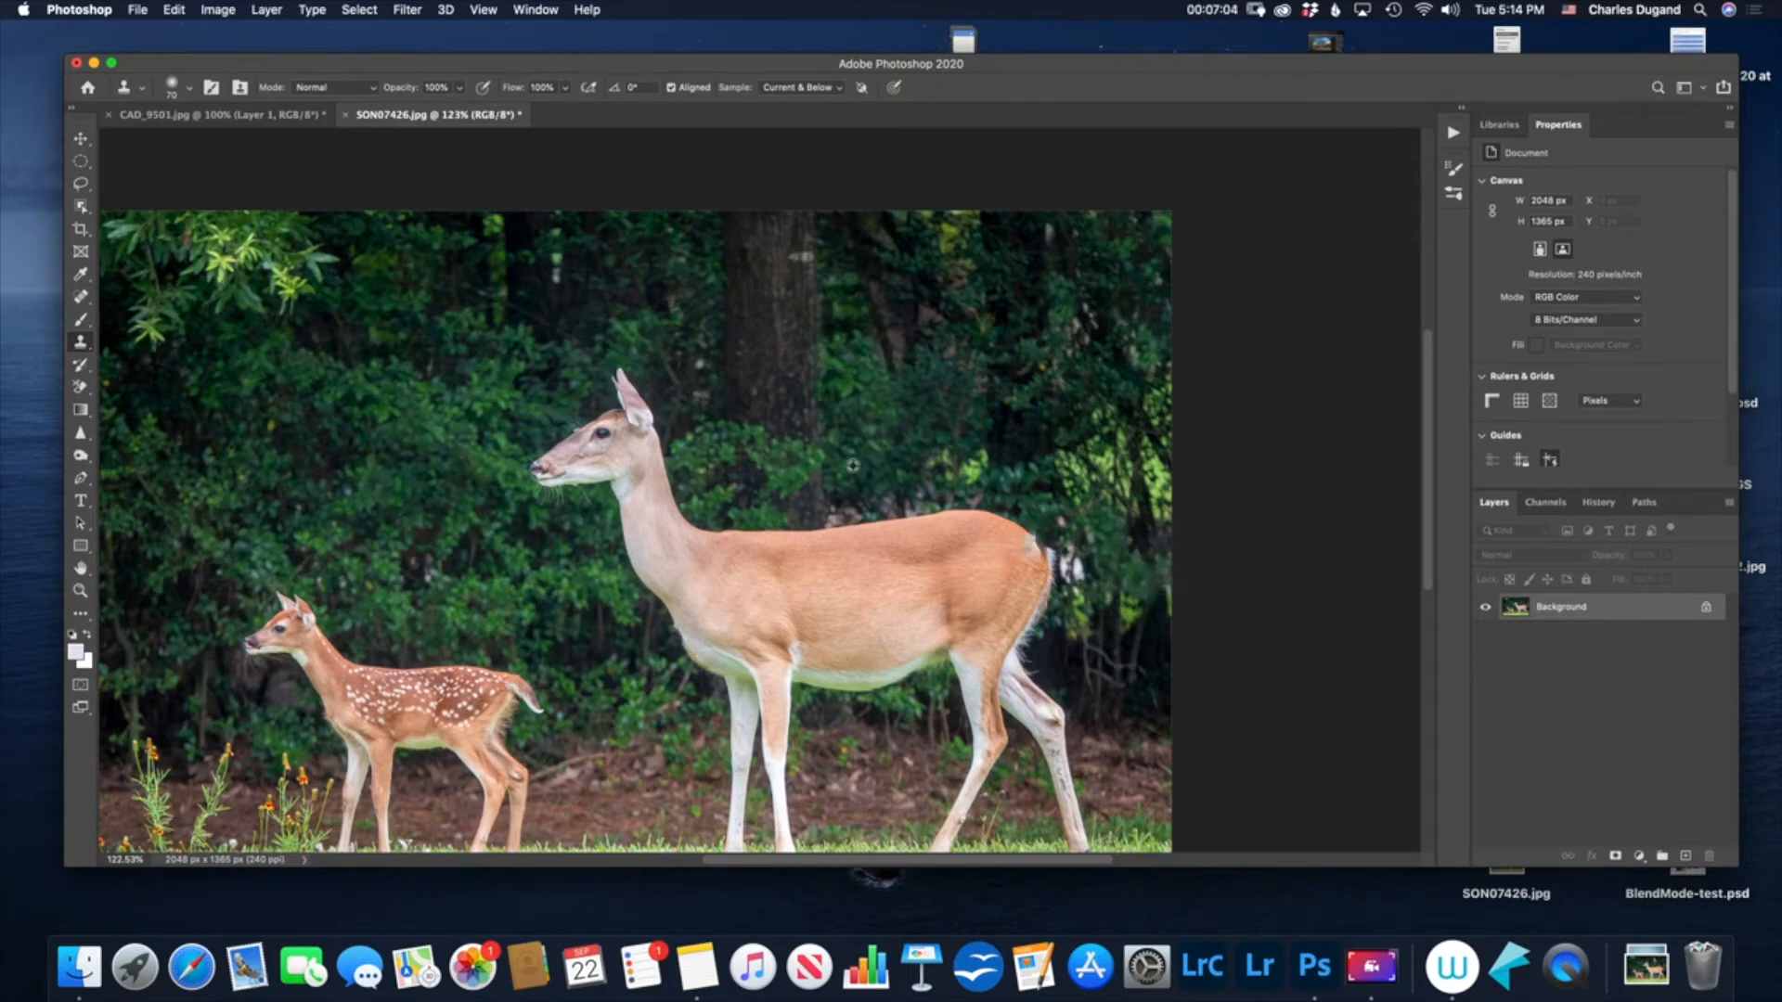
alt+click(533, 397)
click(1090, 583)
drag(1086, 576, 1077, 532)
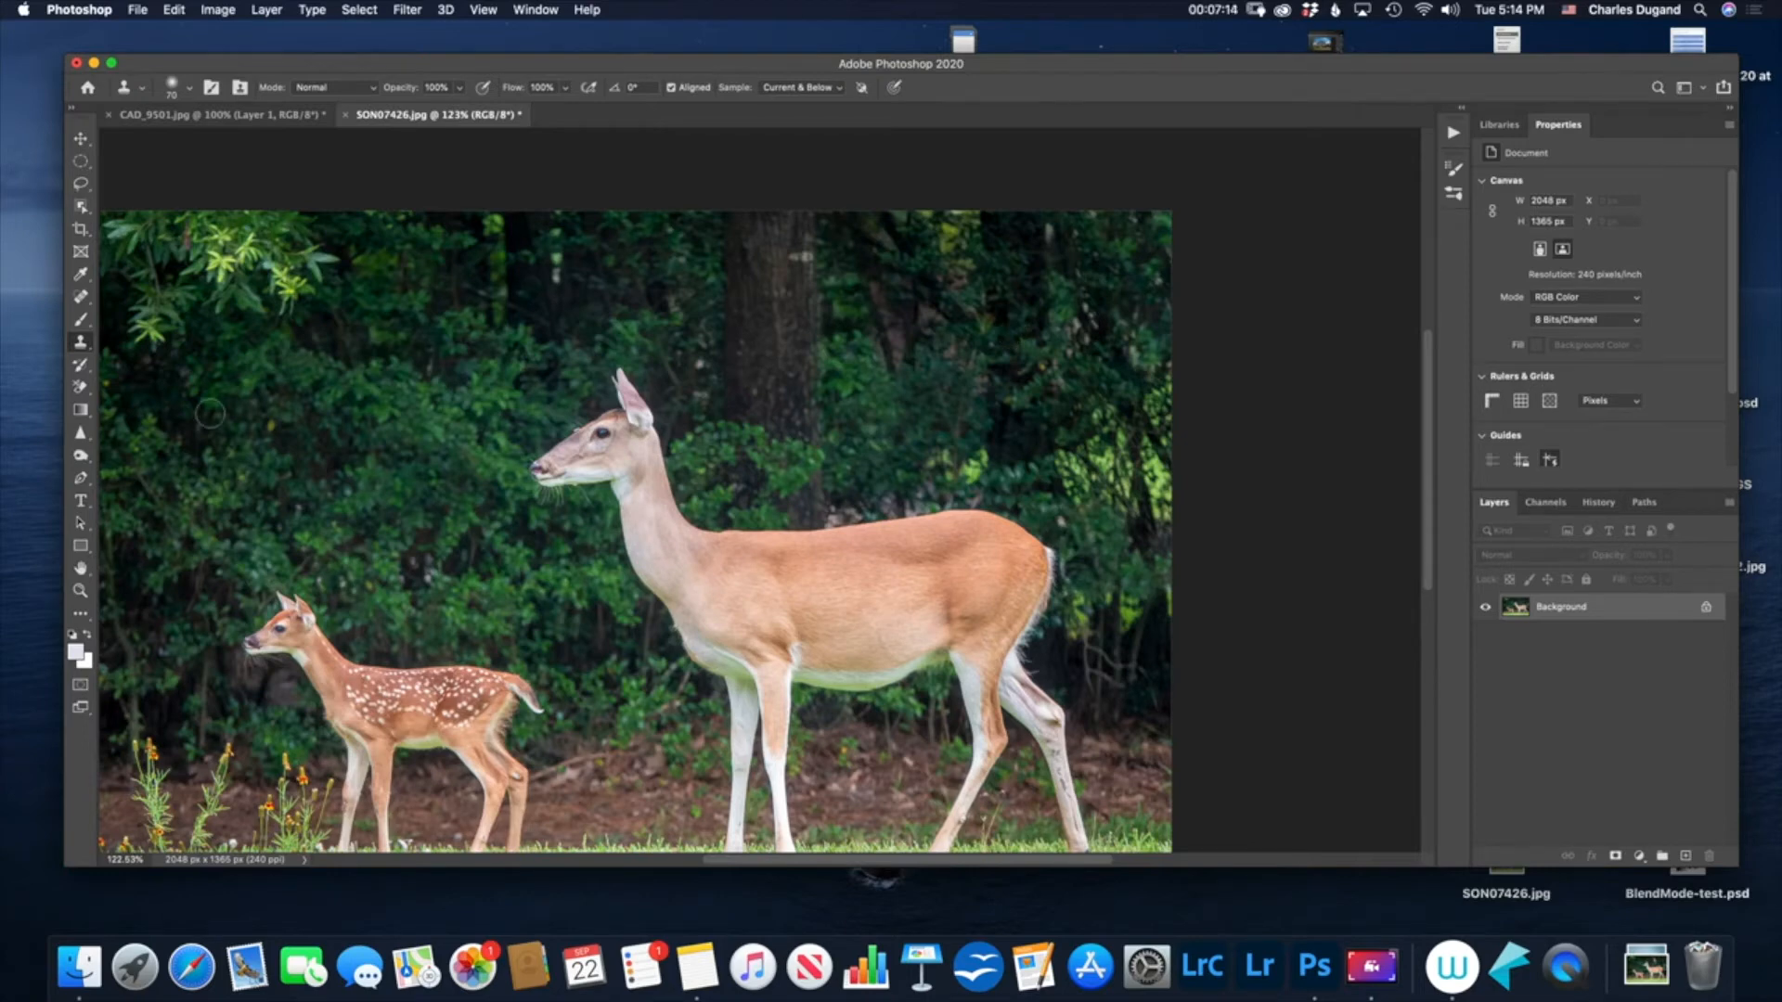
Select the fawn with the Object Selection tool in Rectangle mode.
scroll(209, 413, down, 2)
scroll(242, 412, left, 5)
scroll(248, 411, left, 2)
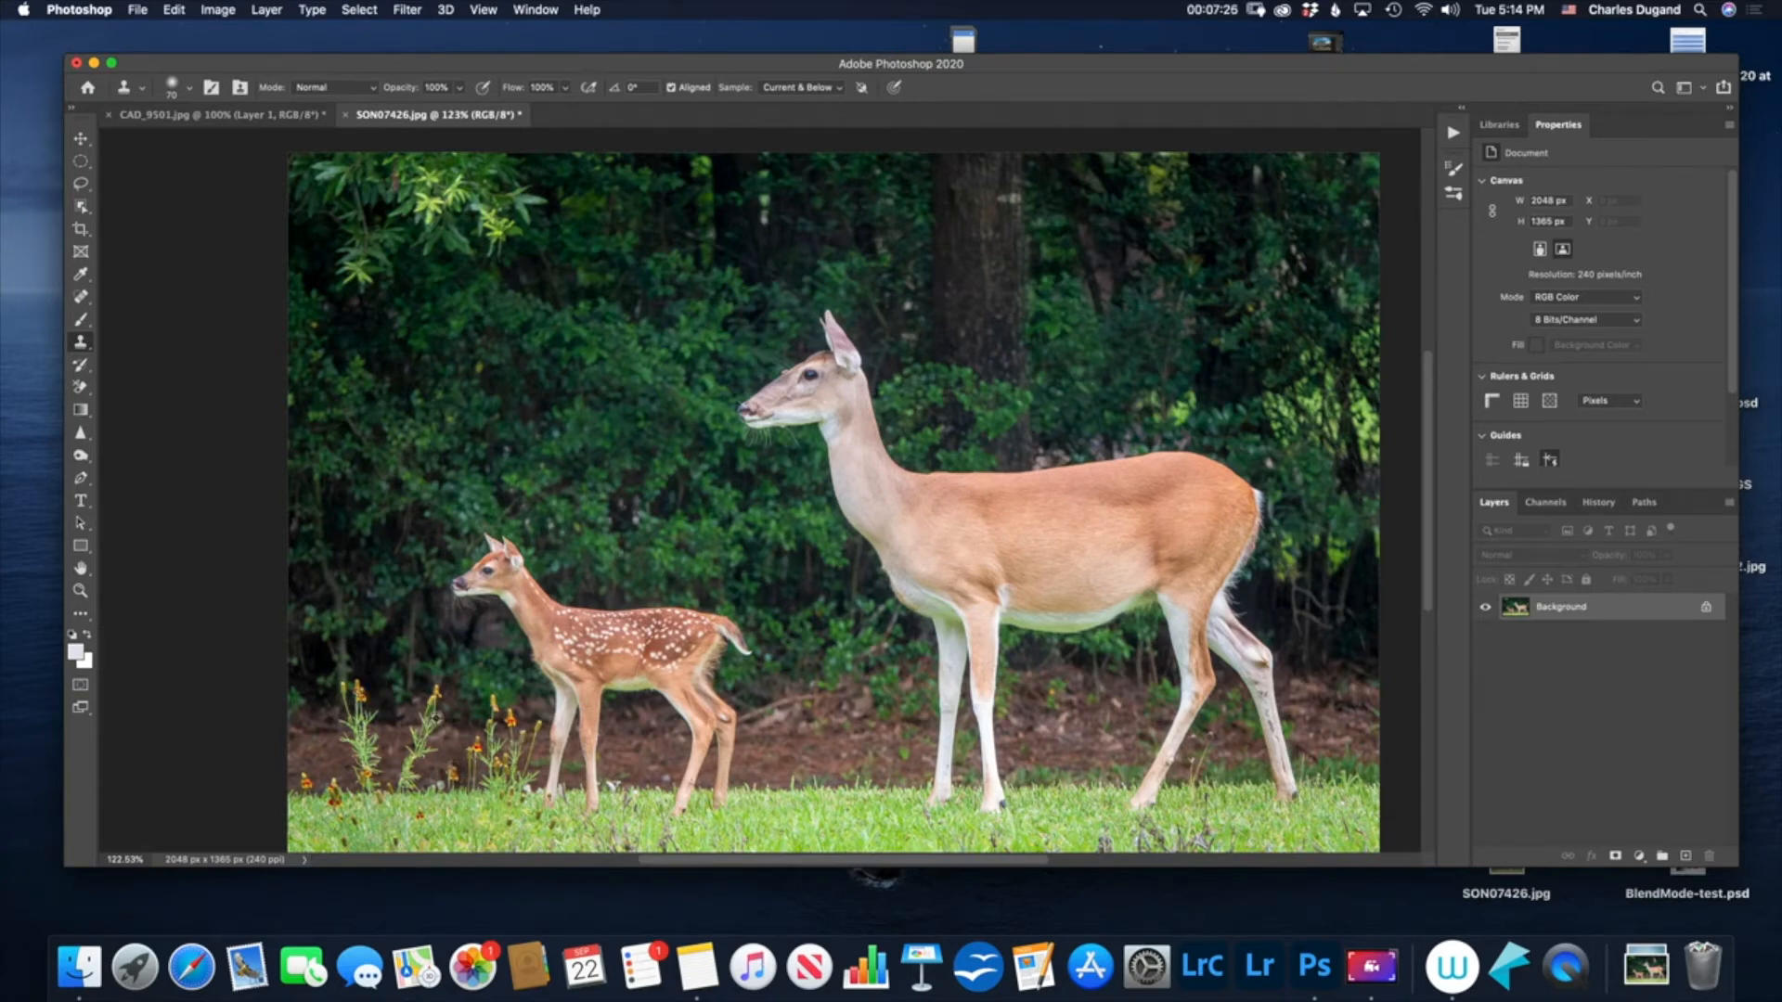
alt+click(508, 720)
click(83, 206)
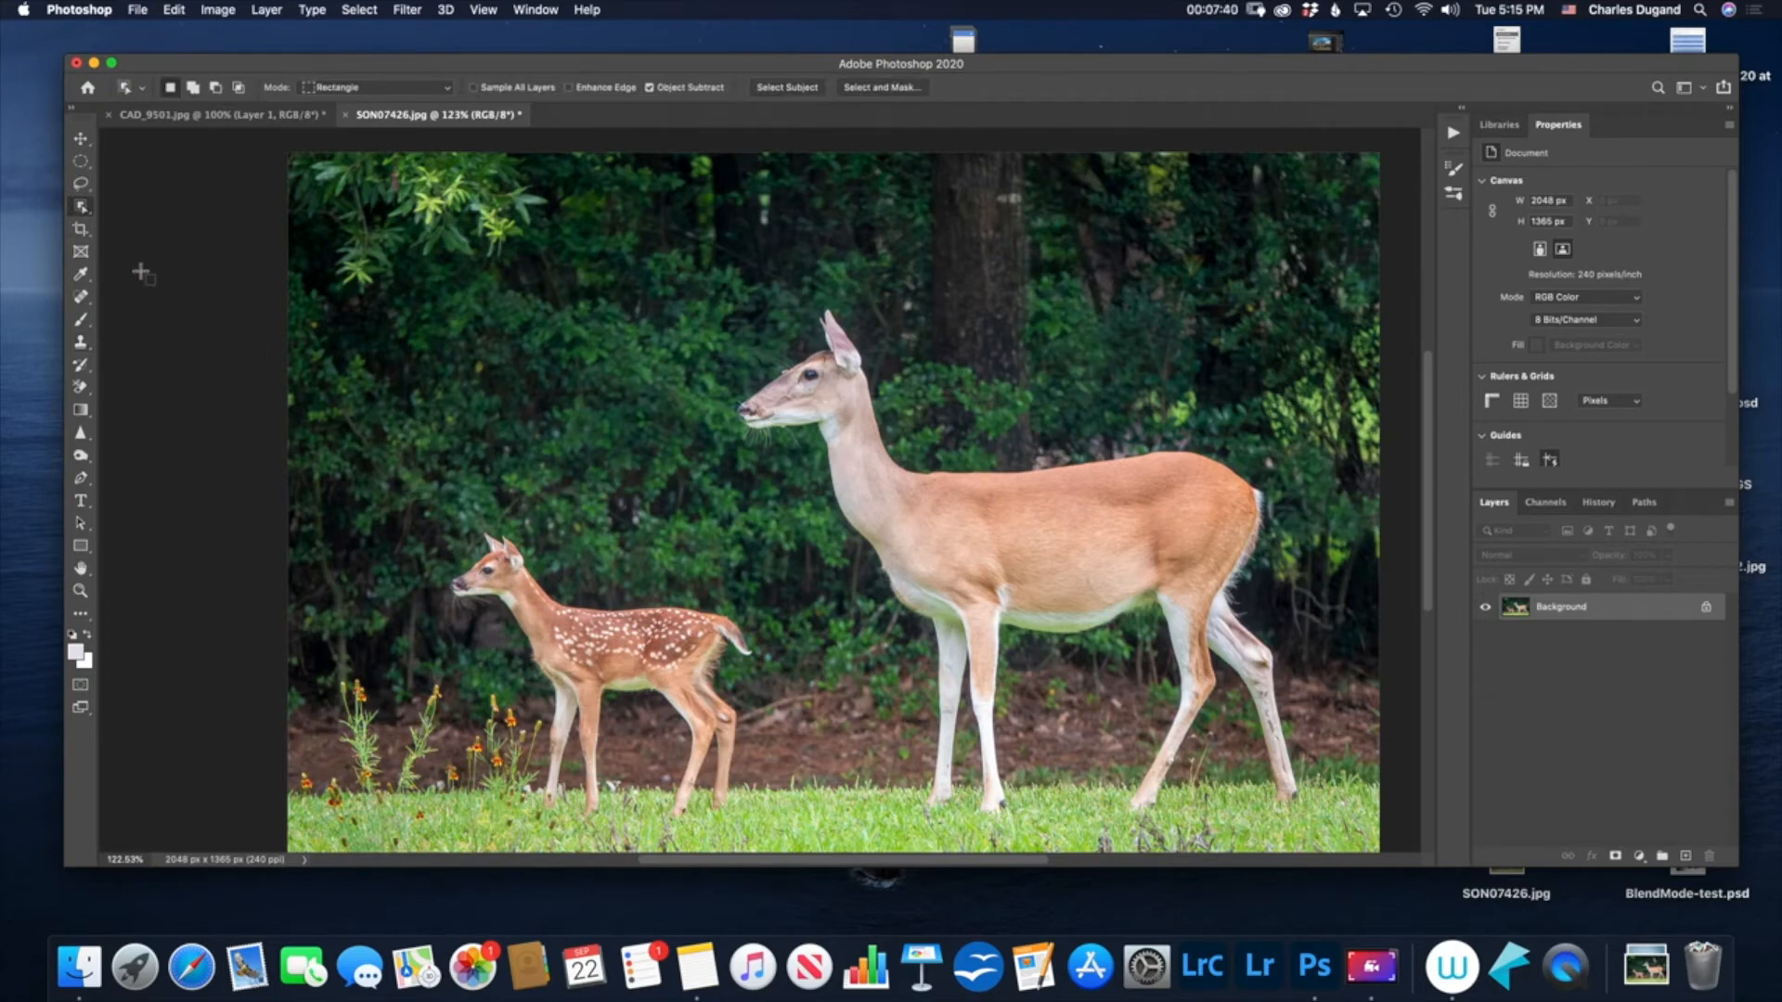
click(82, 206)
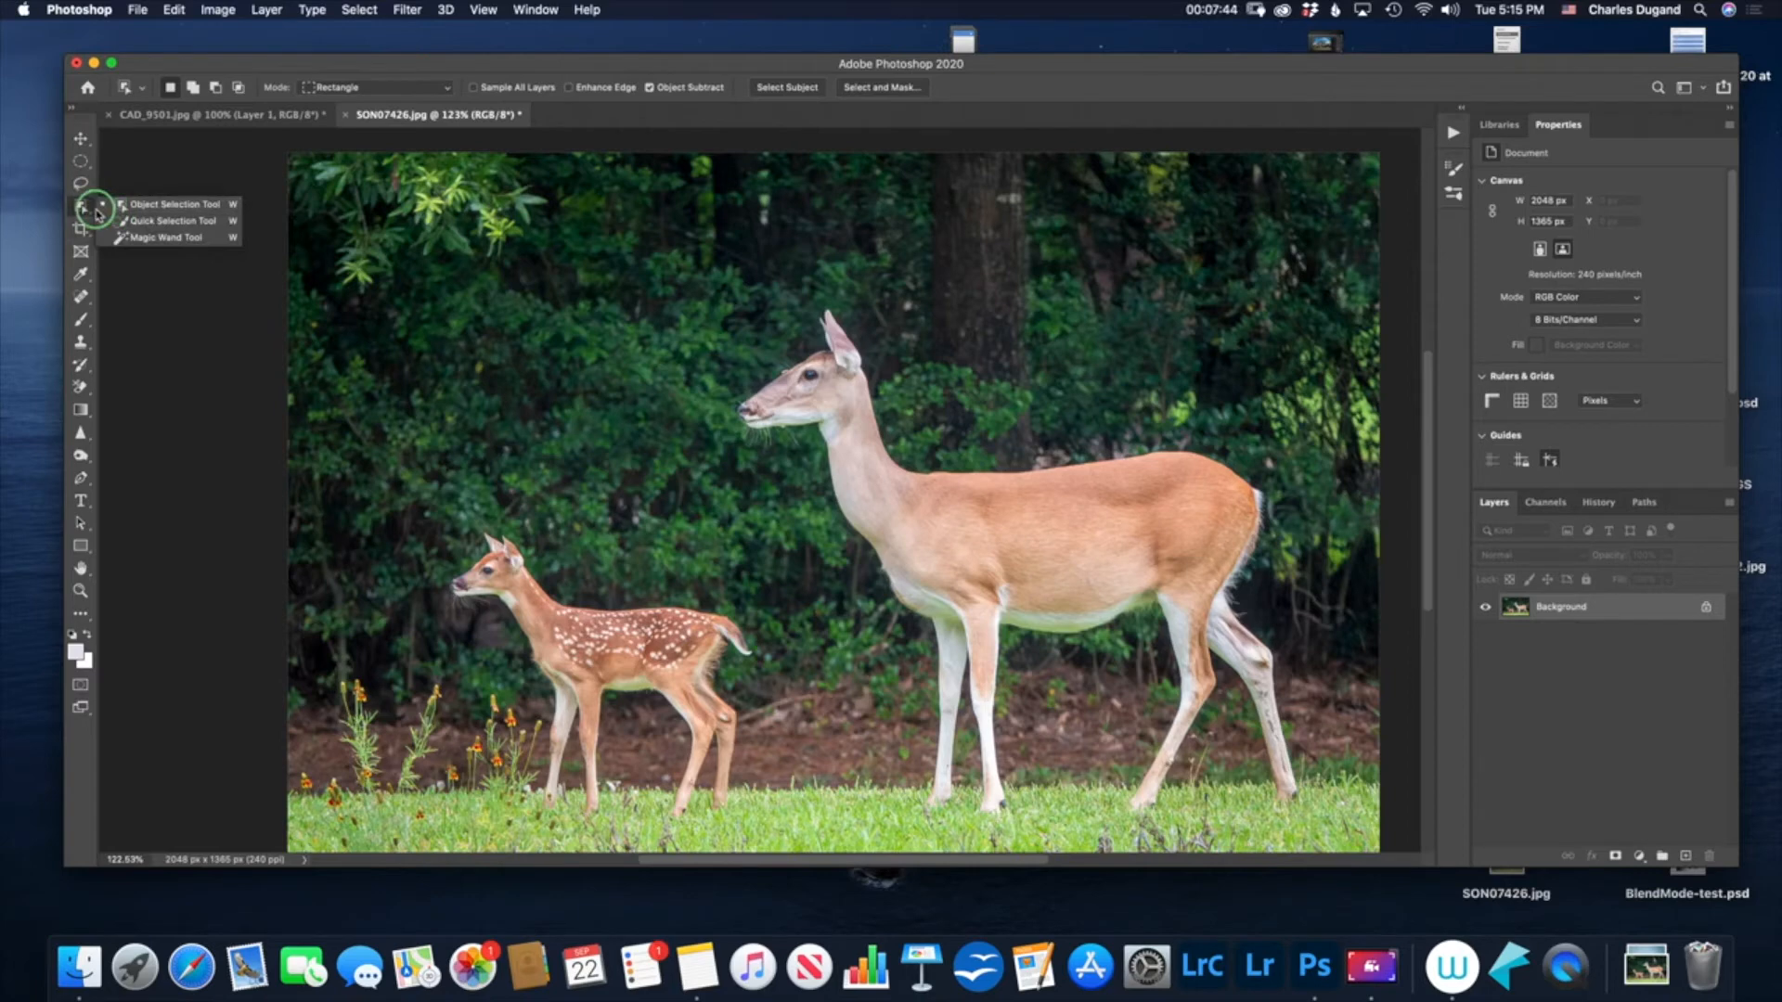
scroll(444, 512, right, 2)
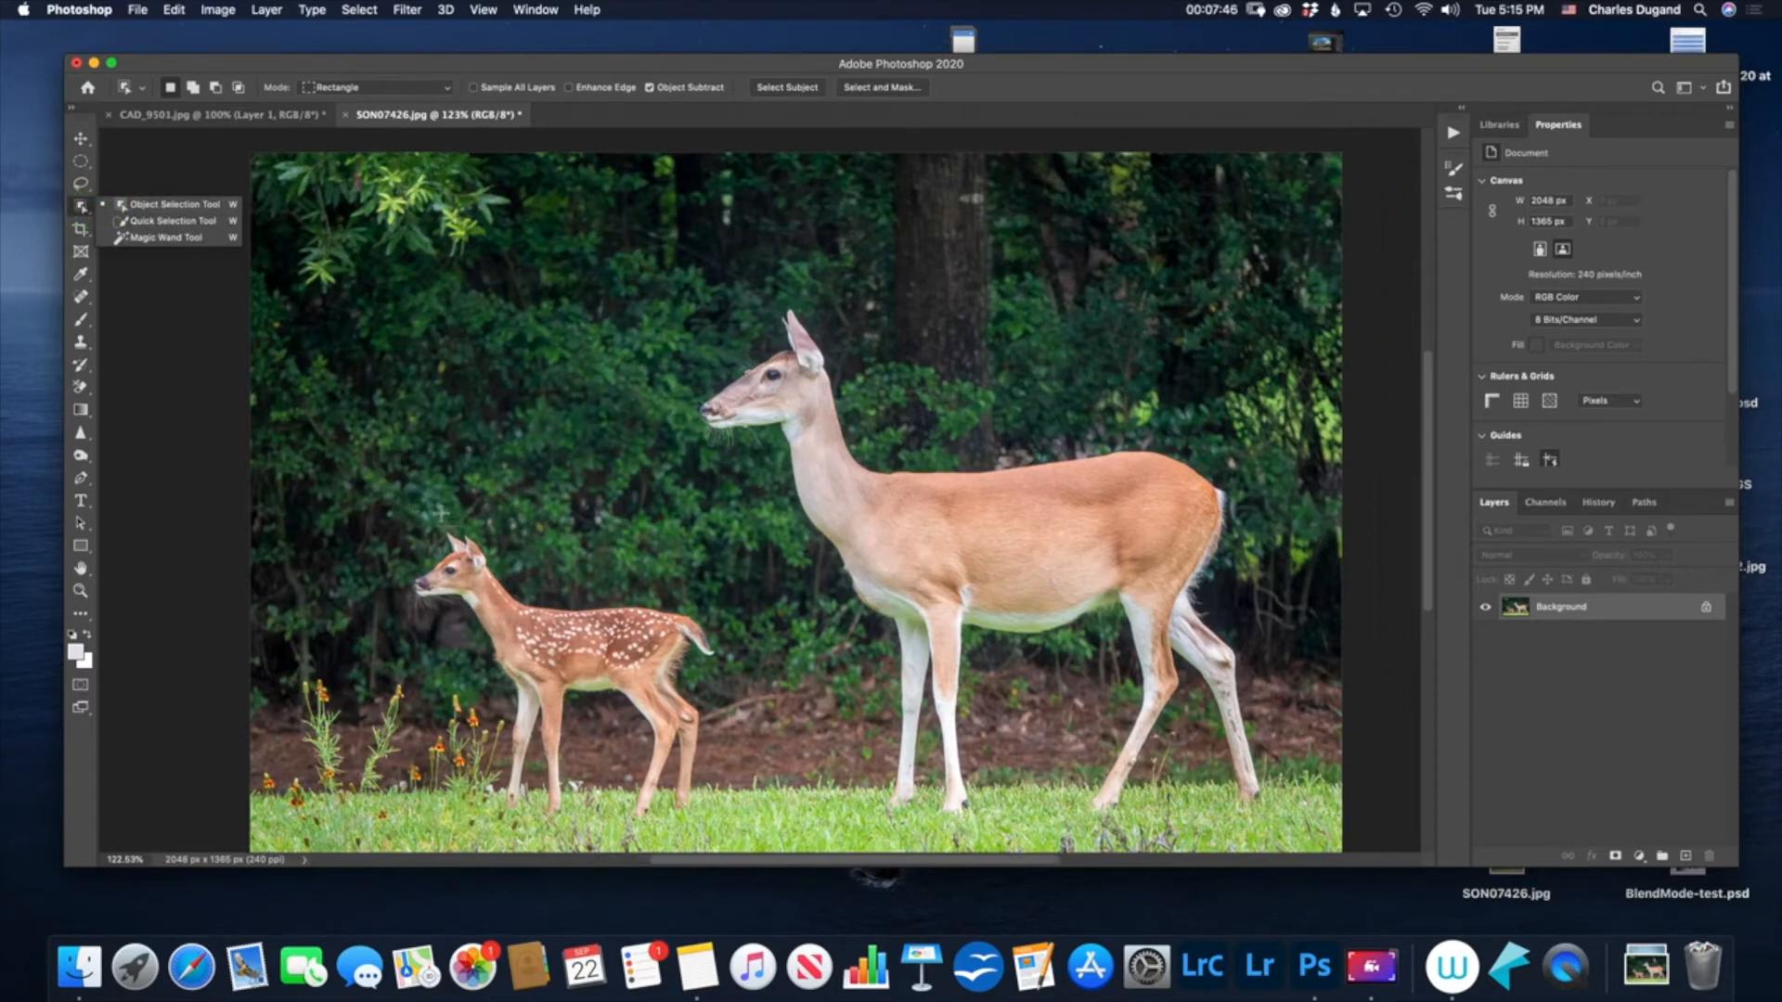
drag(406, 516, 722, 838)
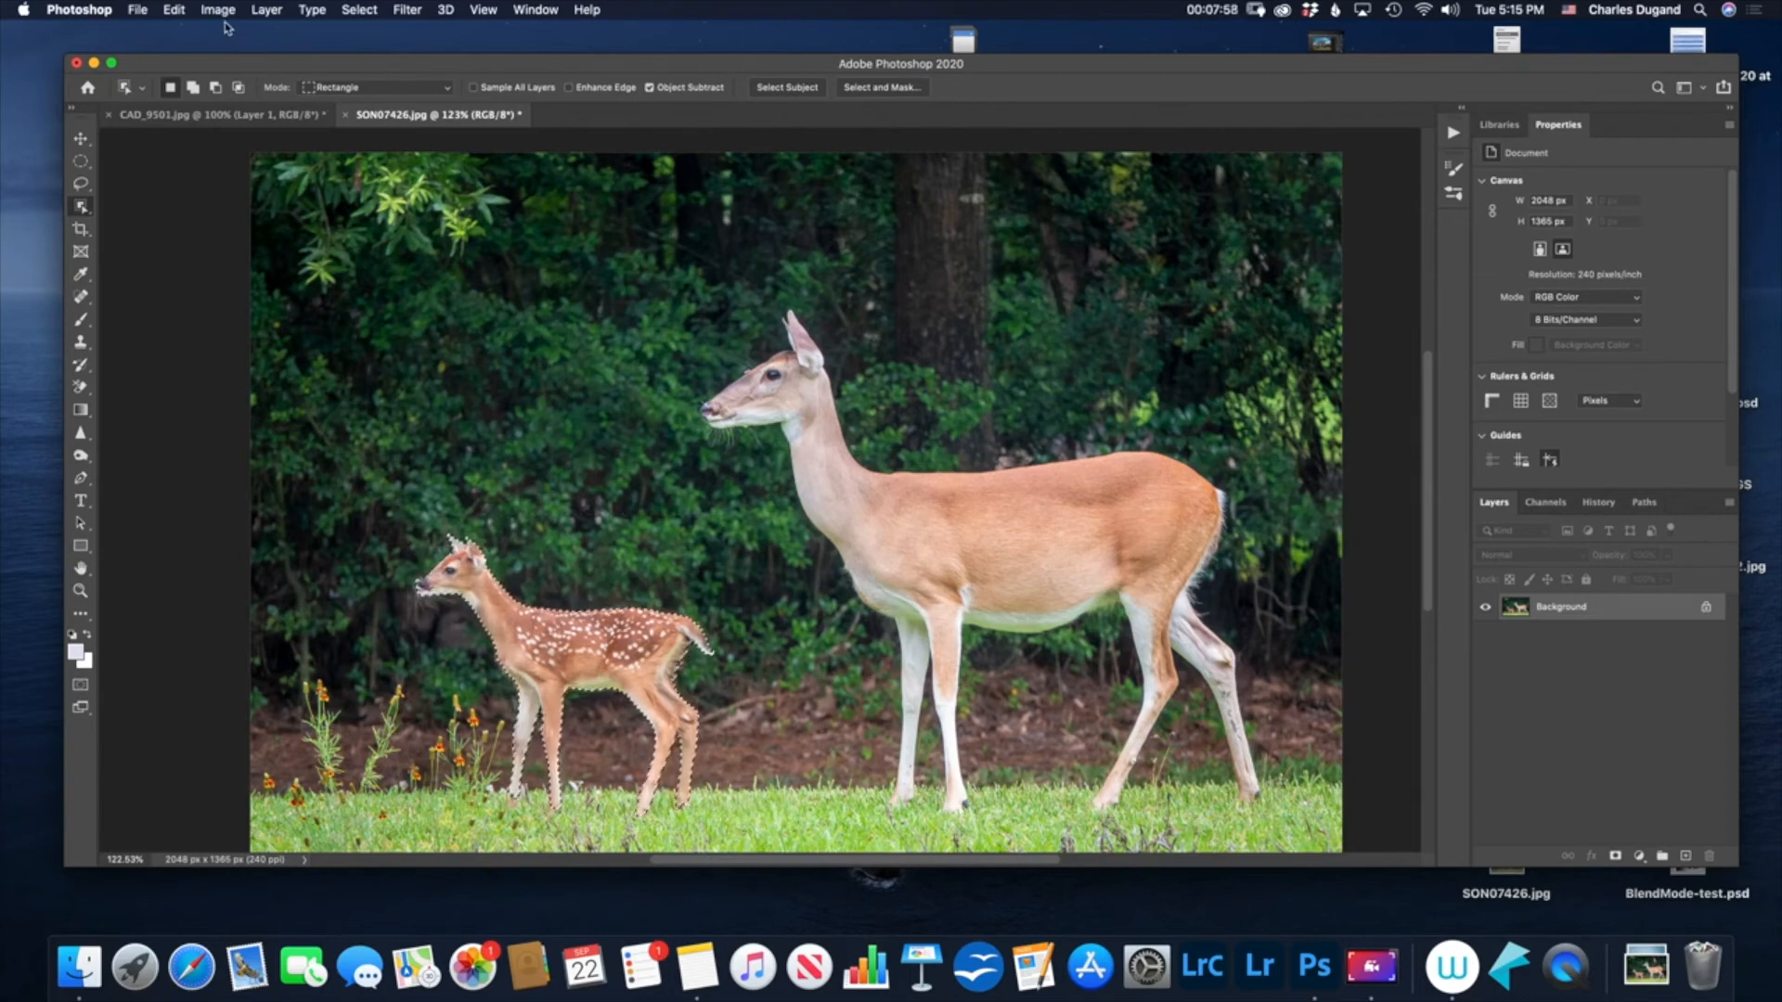
click(177, 11)
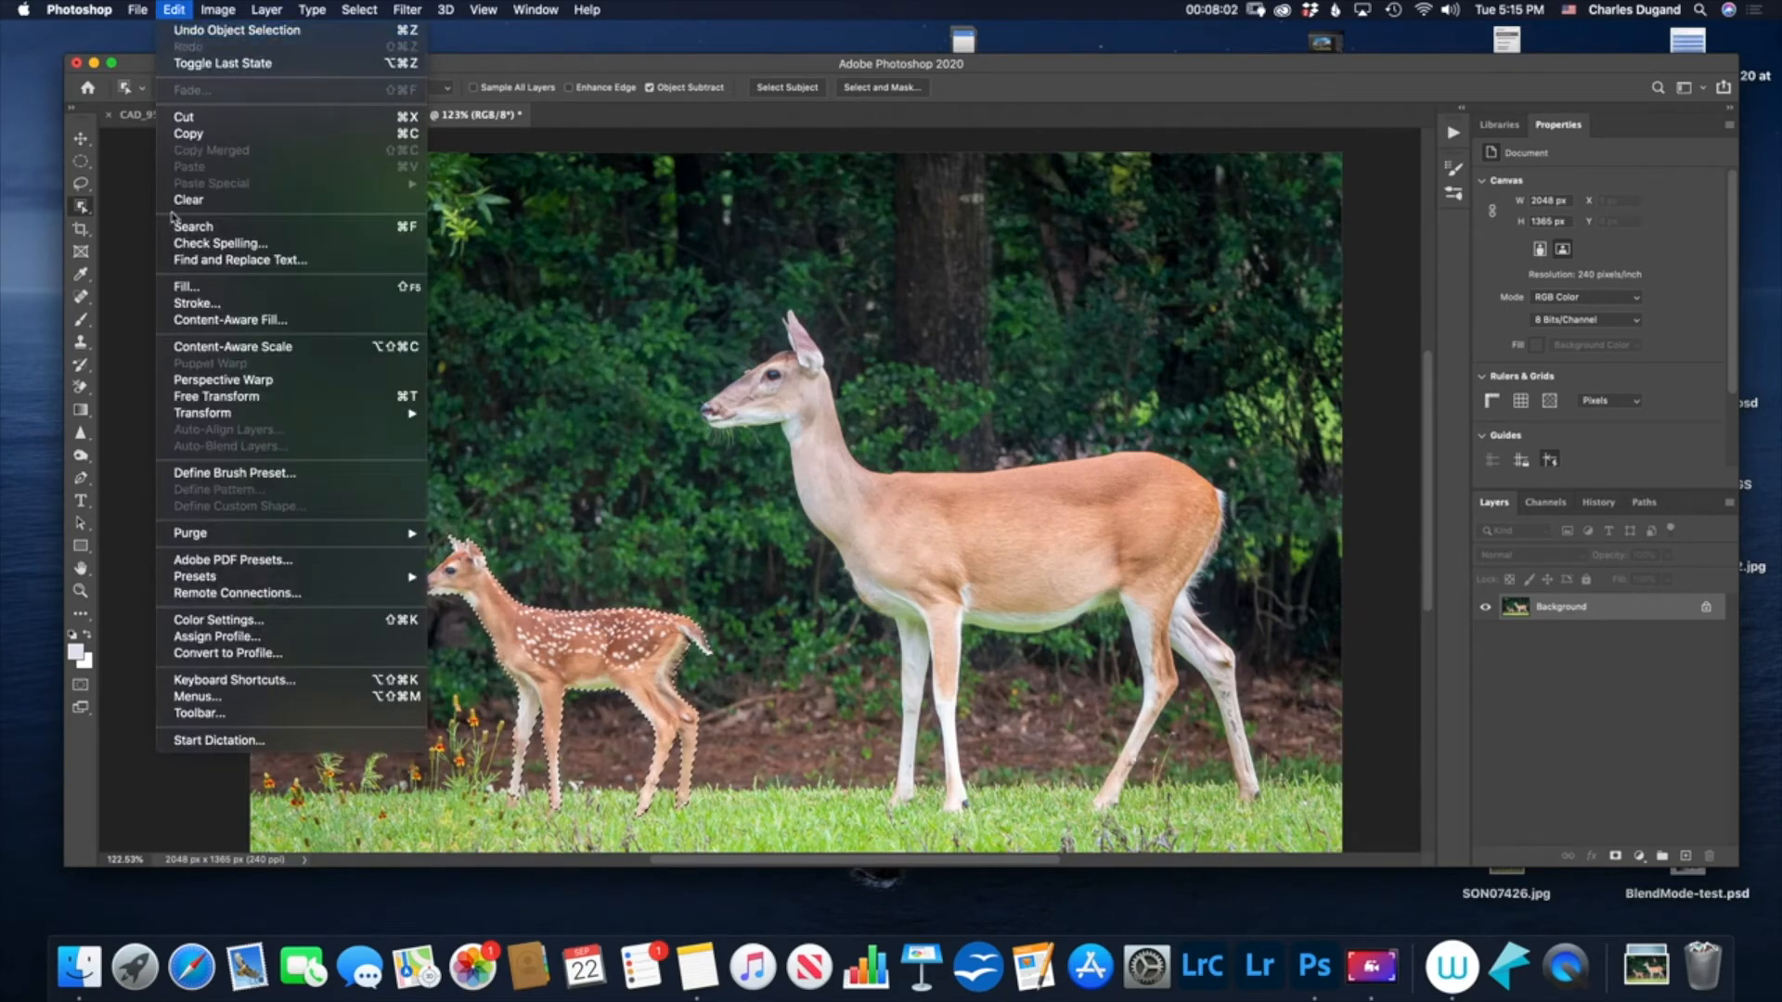
click(214, 289)
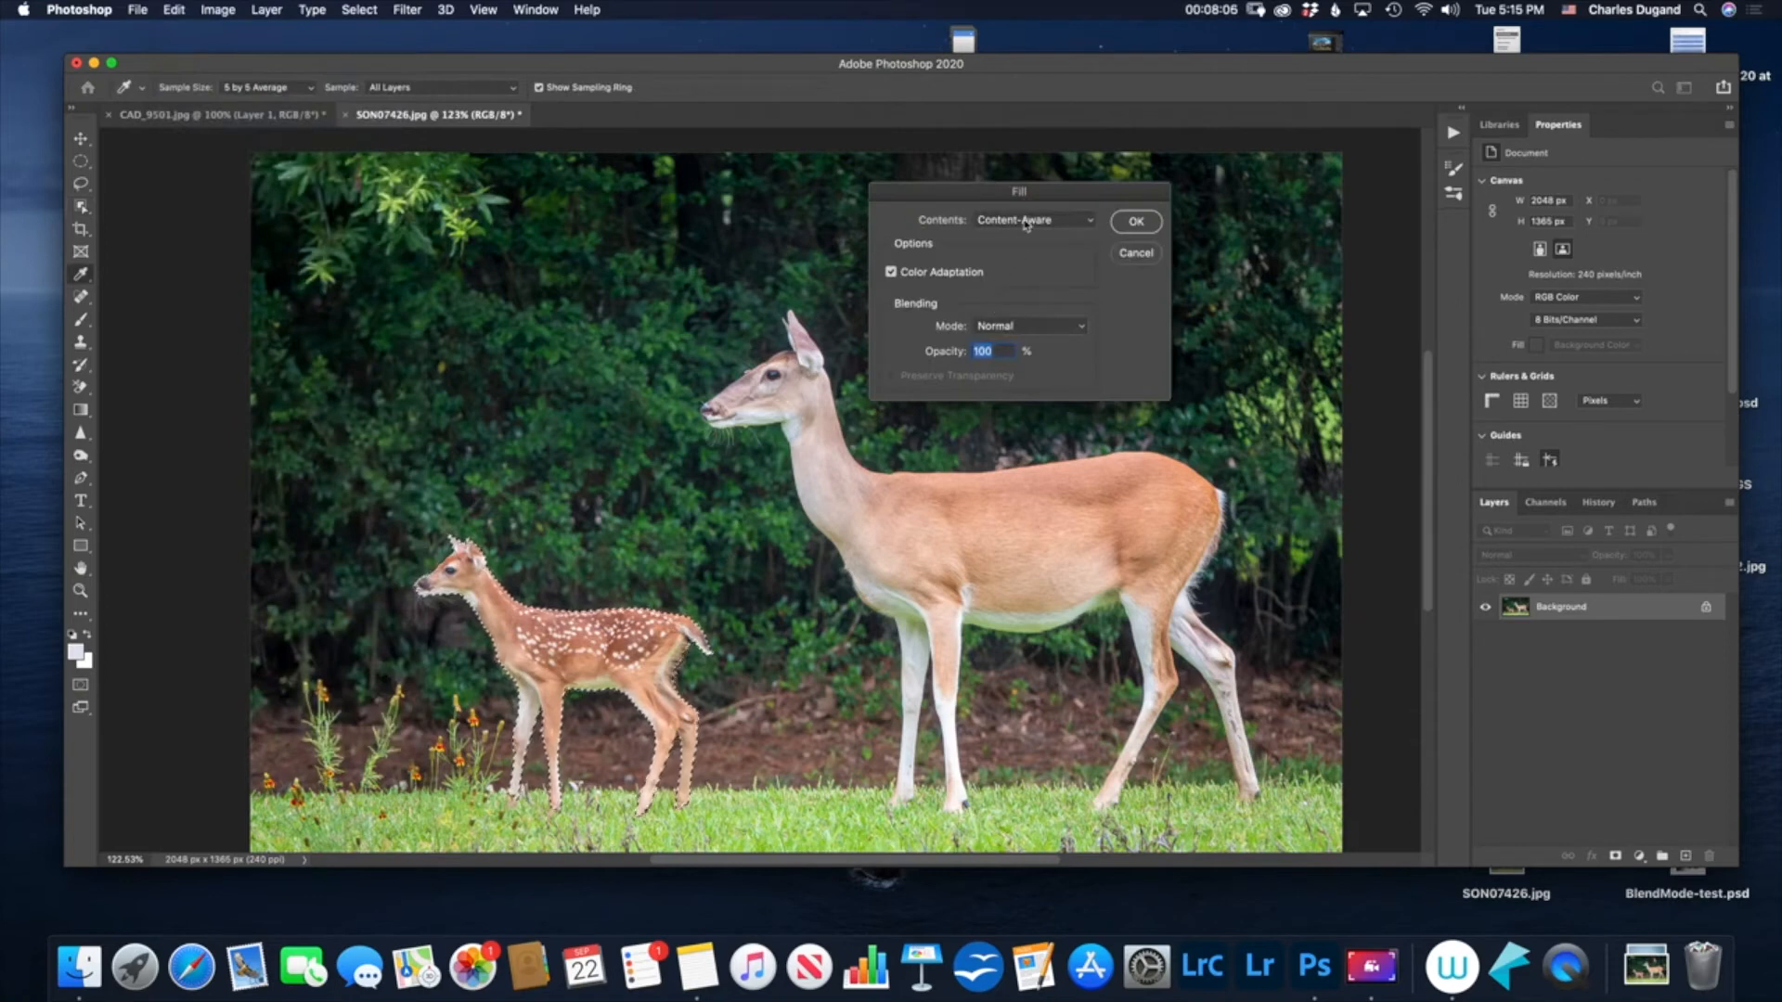
click(1026, 223)
click(1026, 221)
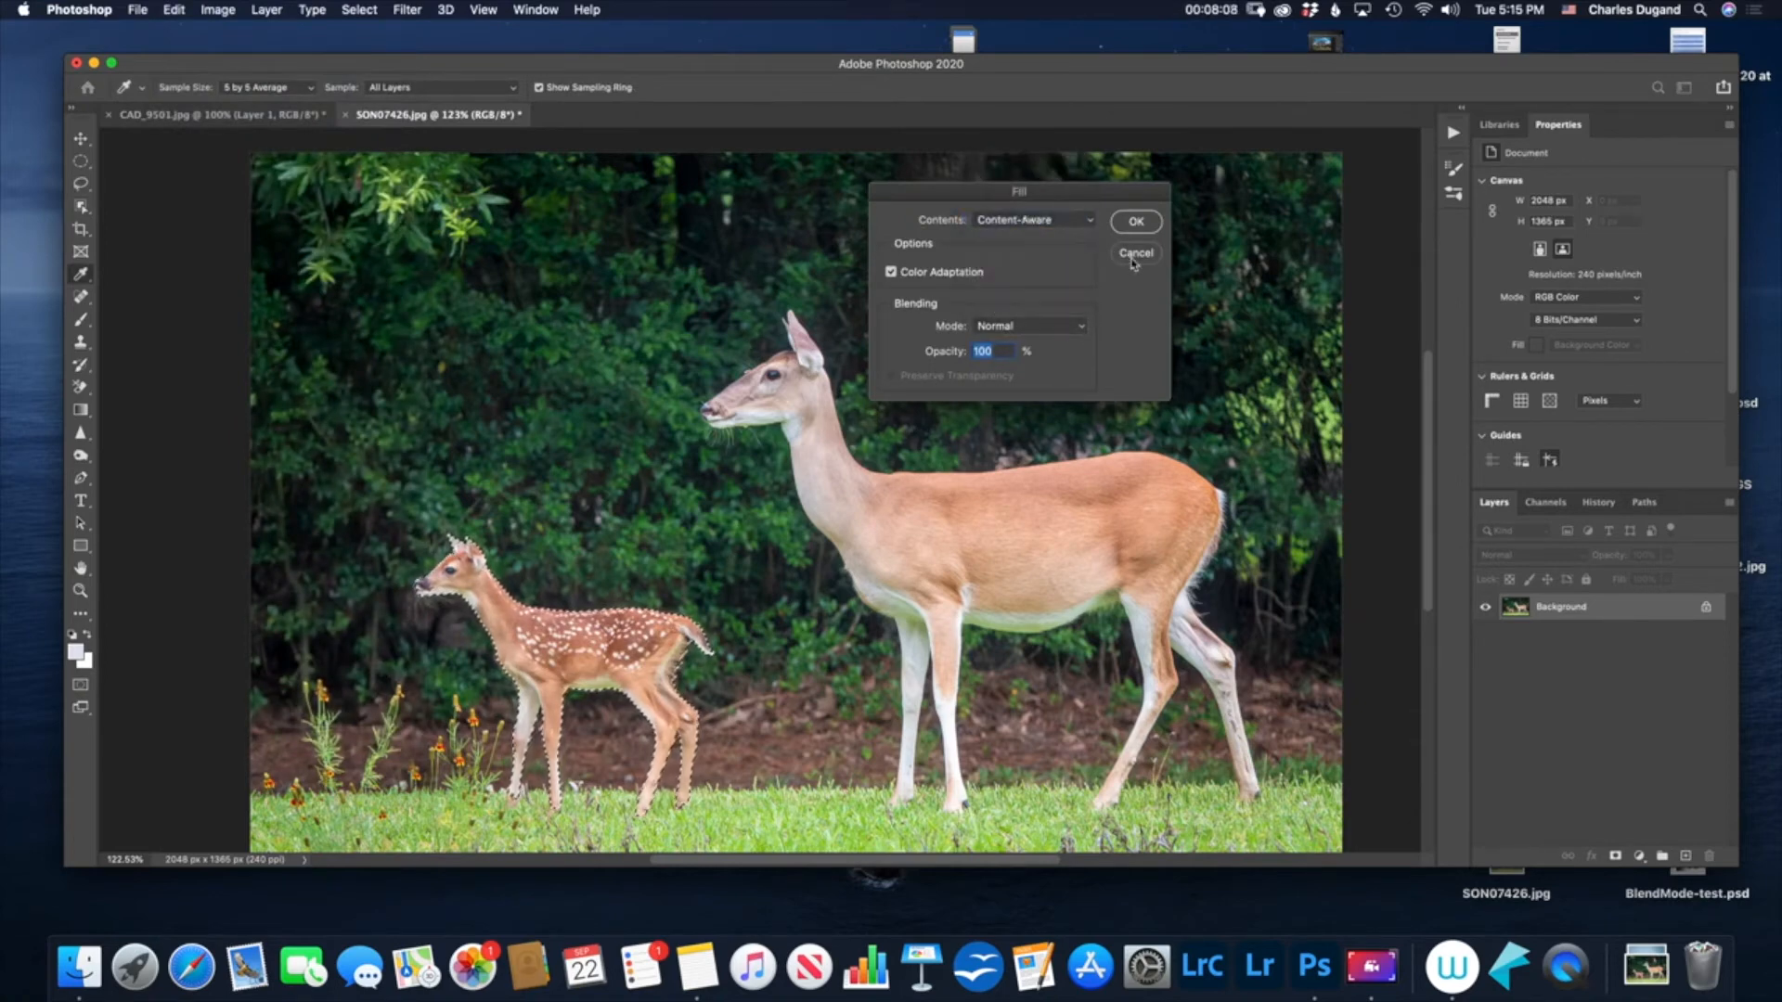
click(1135, 223)
Try to remove the fawn by filling its tight selection with Content-Aware at 100% opacity, deselect, and undo both changes.
click(173, 9)
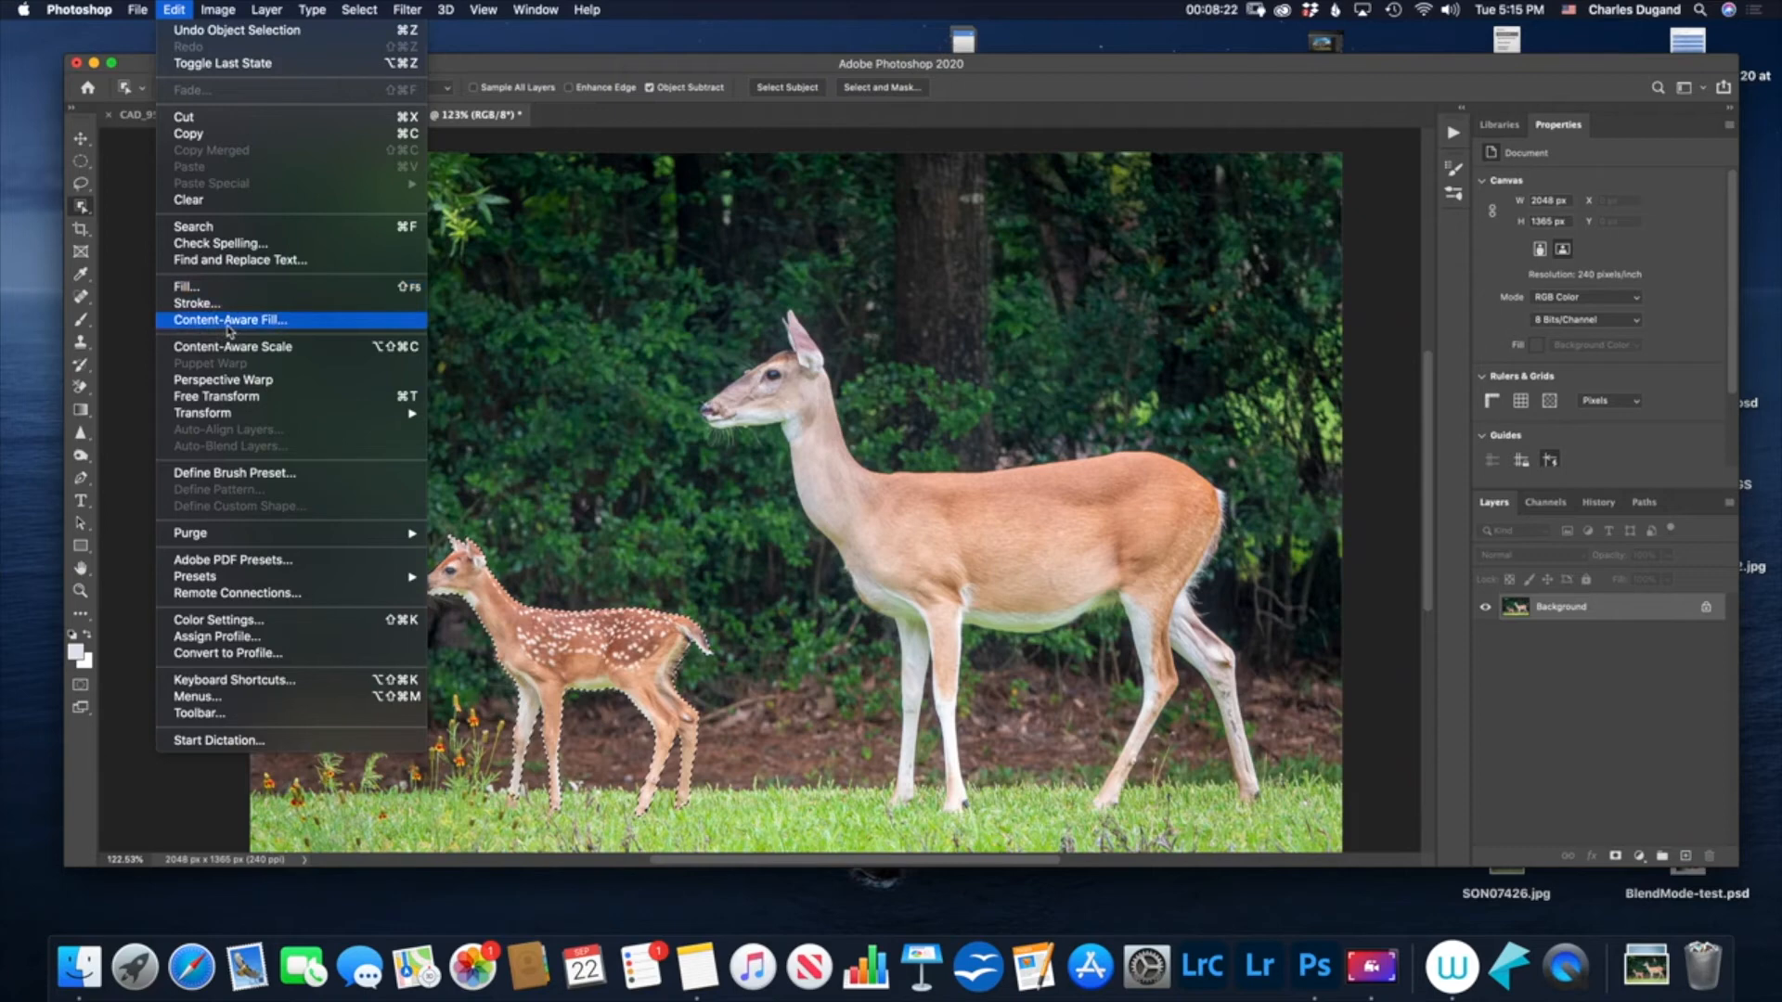
click(186, 289)
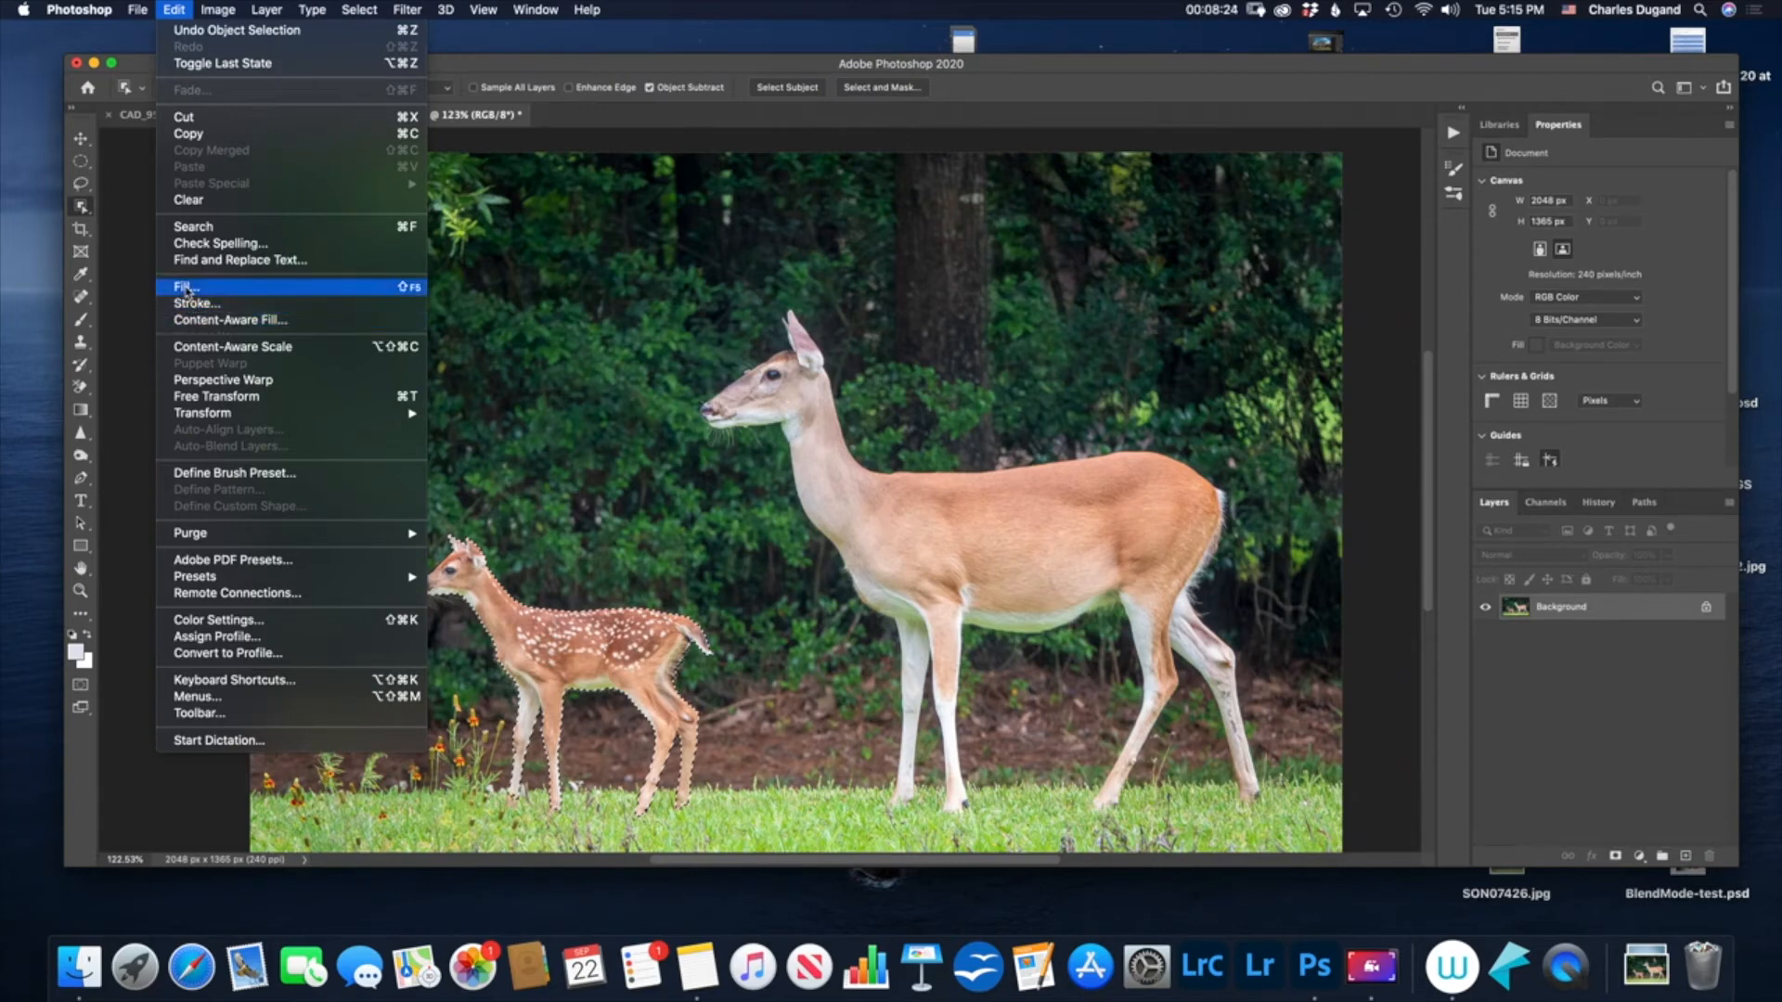
click(1030, 223)
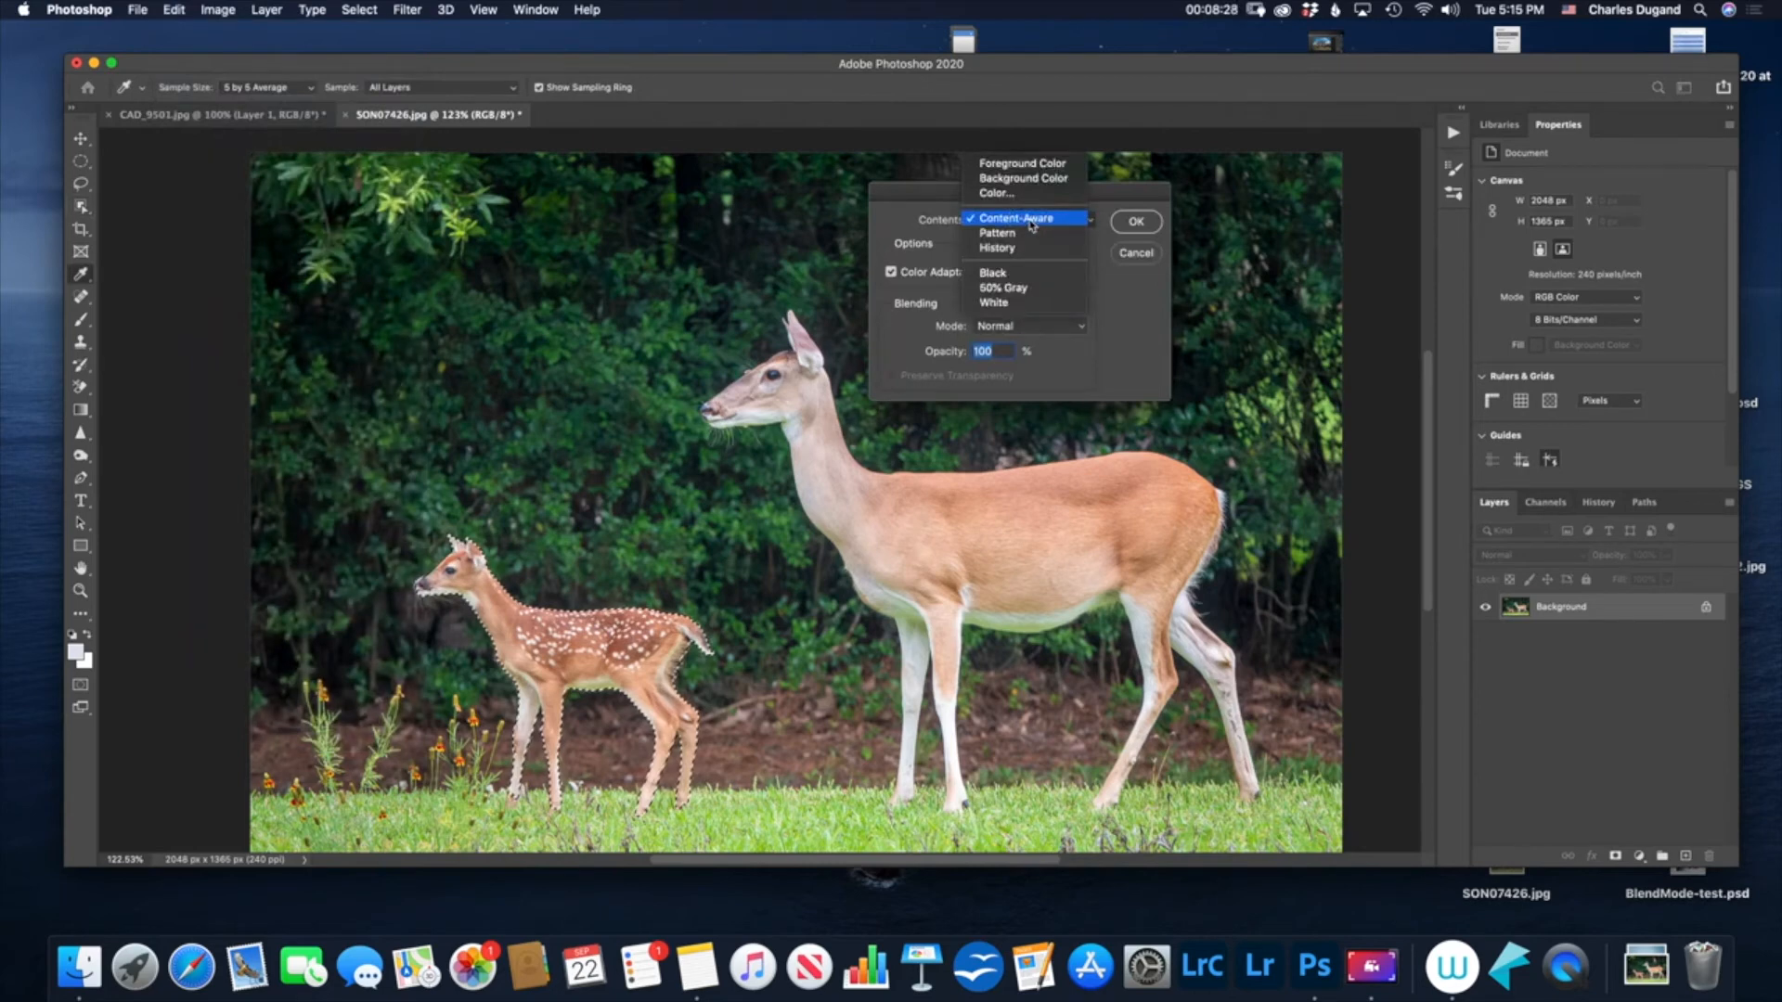
click(1030, 223)
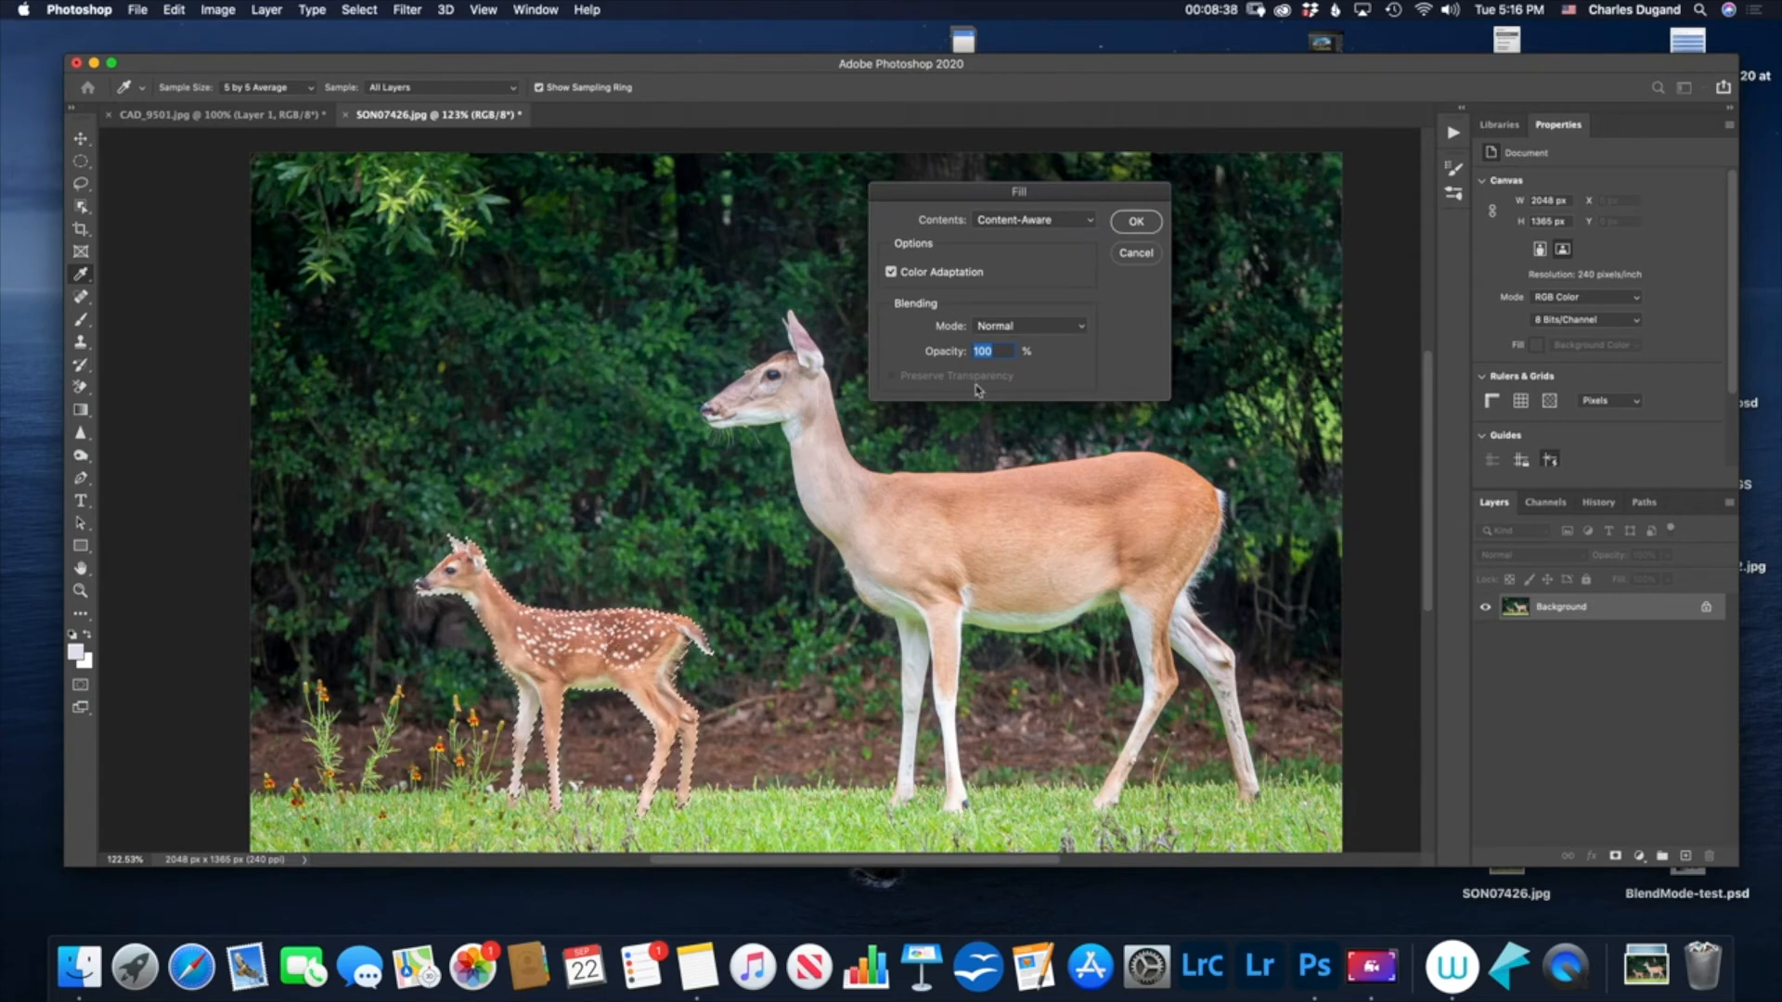
click(1133, 229)
key(super+d)
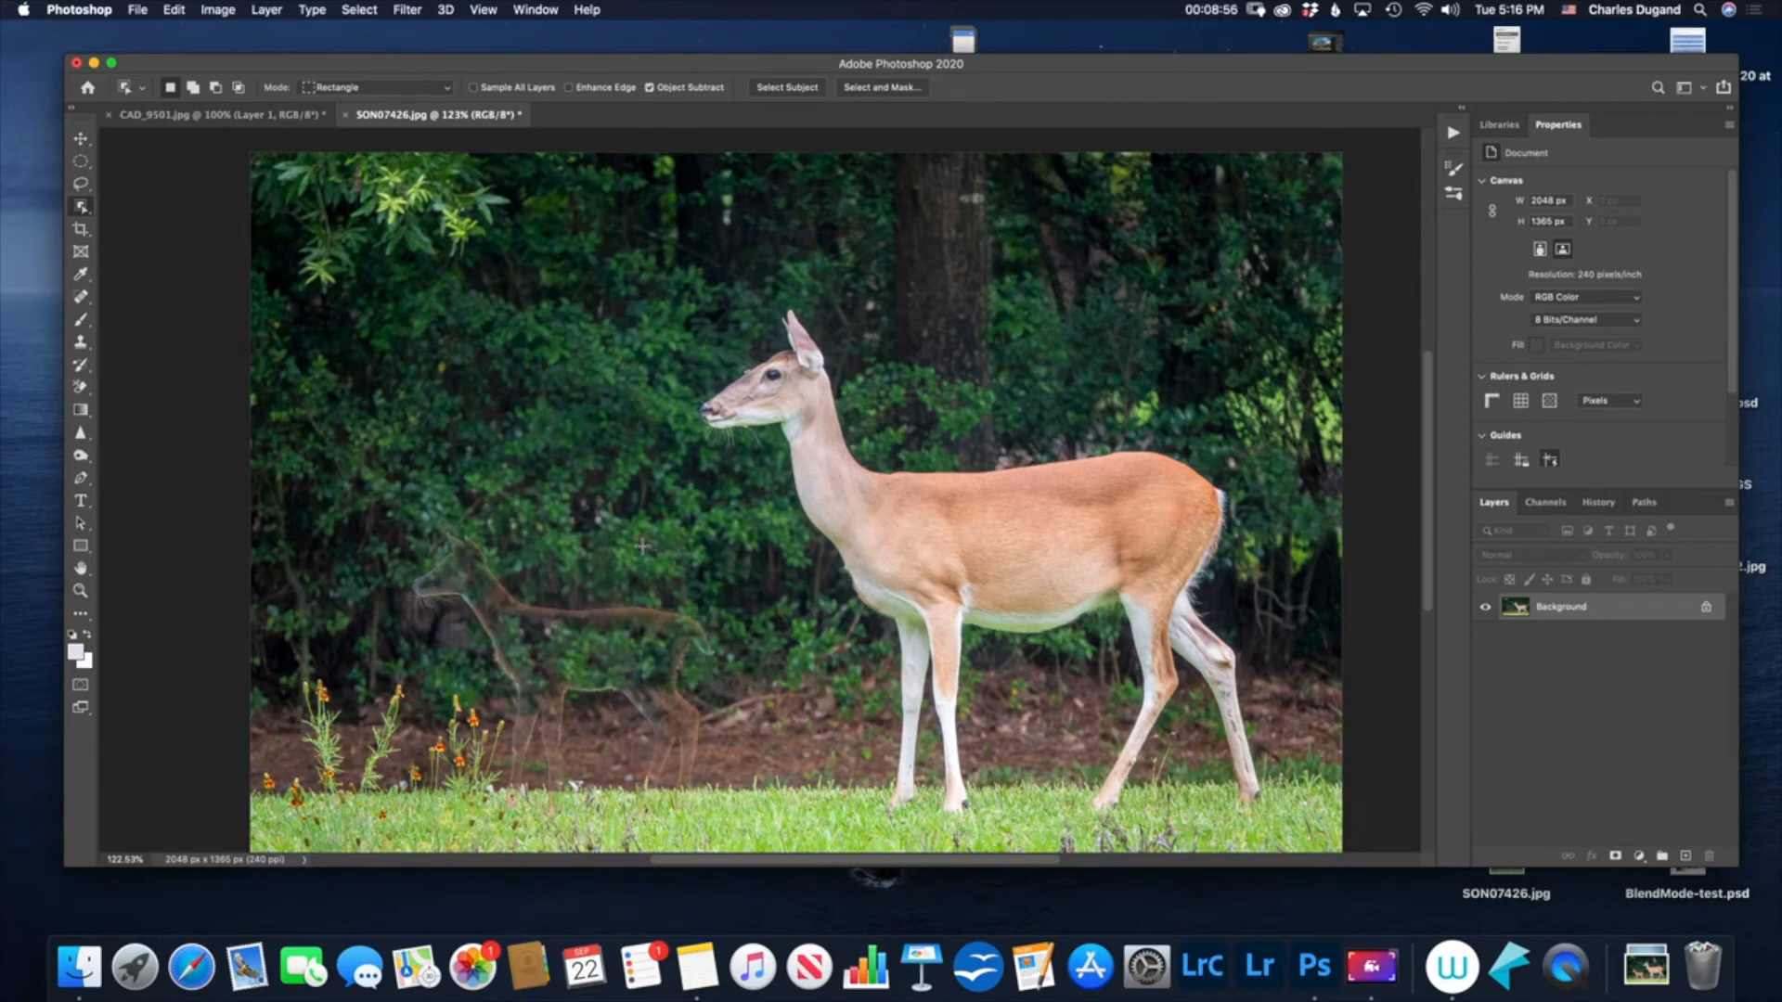
key(super+z)
key(super+z)
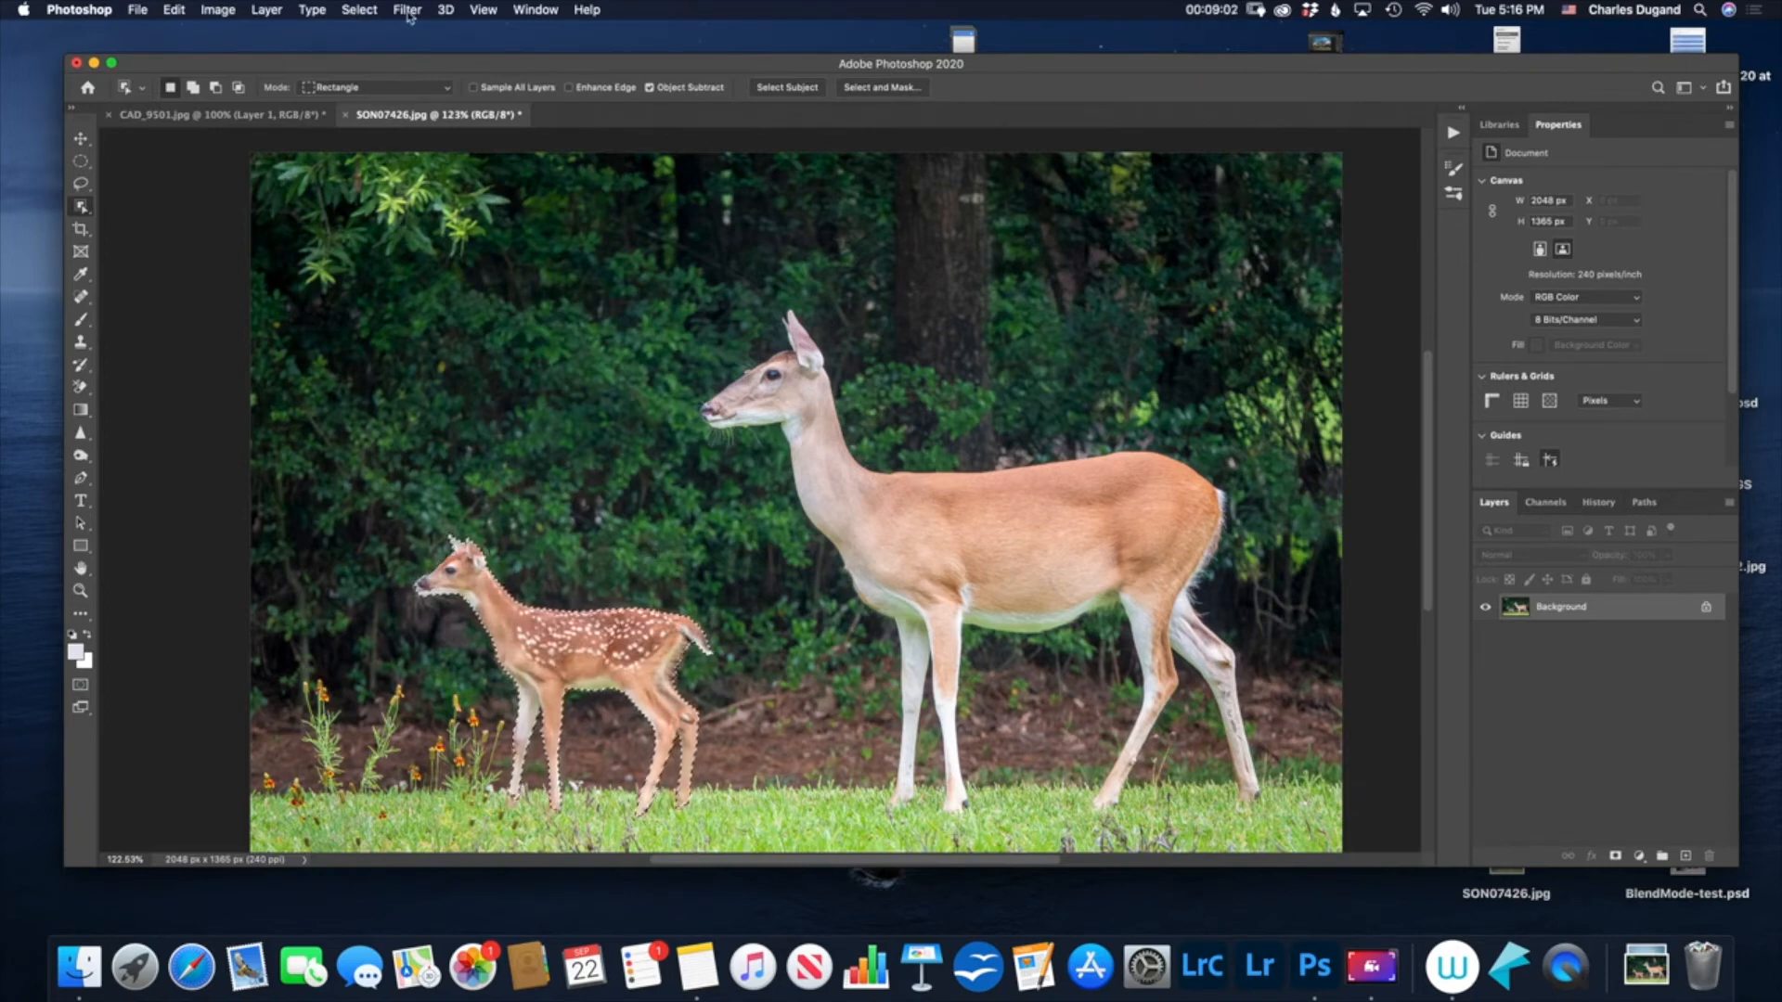
Expand the selection around the fawn by 7 pixels.
click(362, 10)
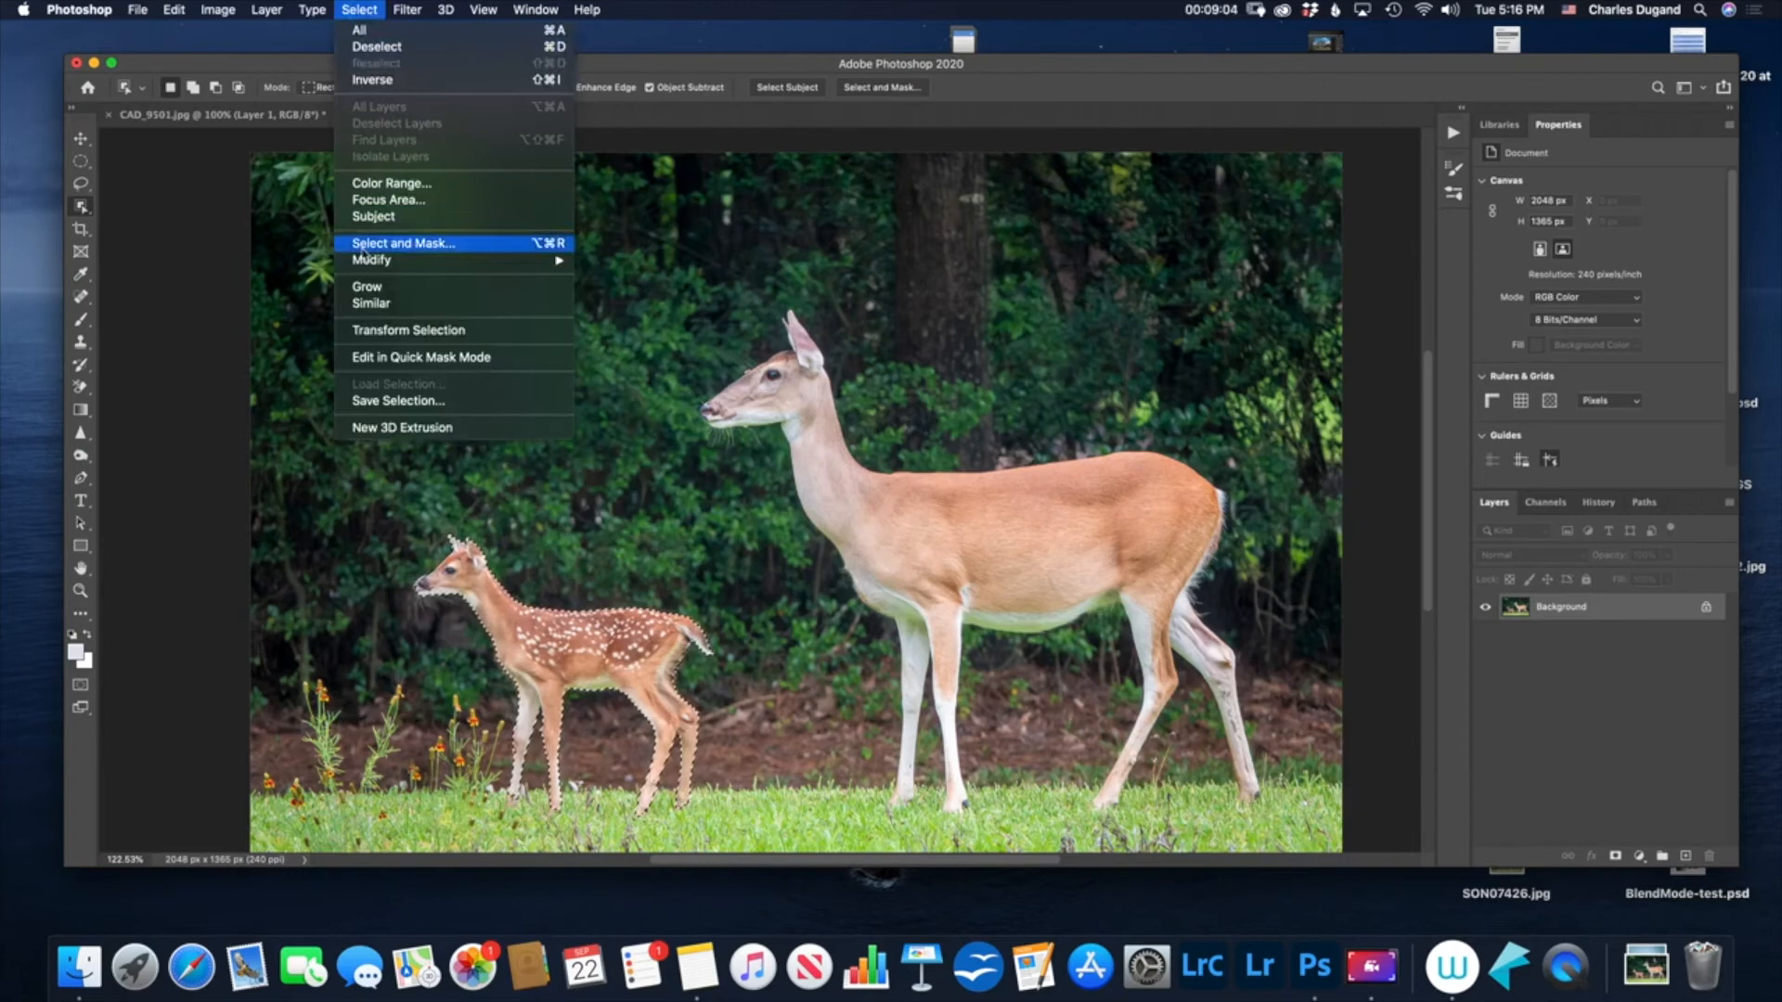
mouse_move(436, 261)
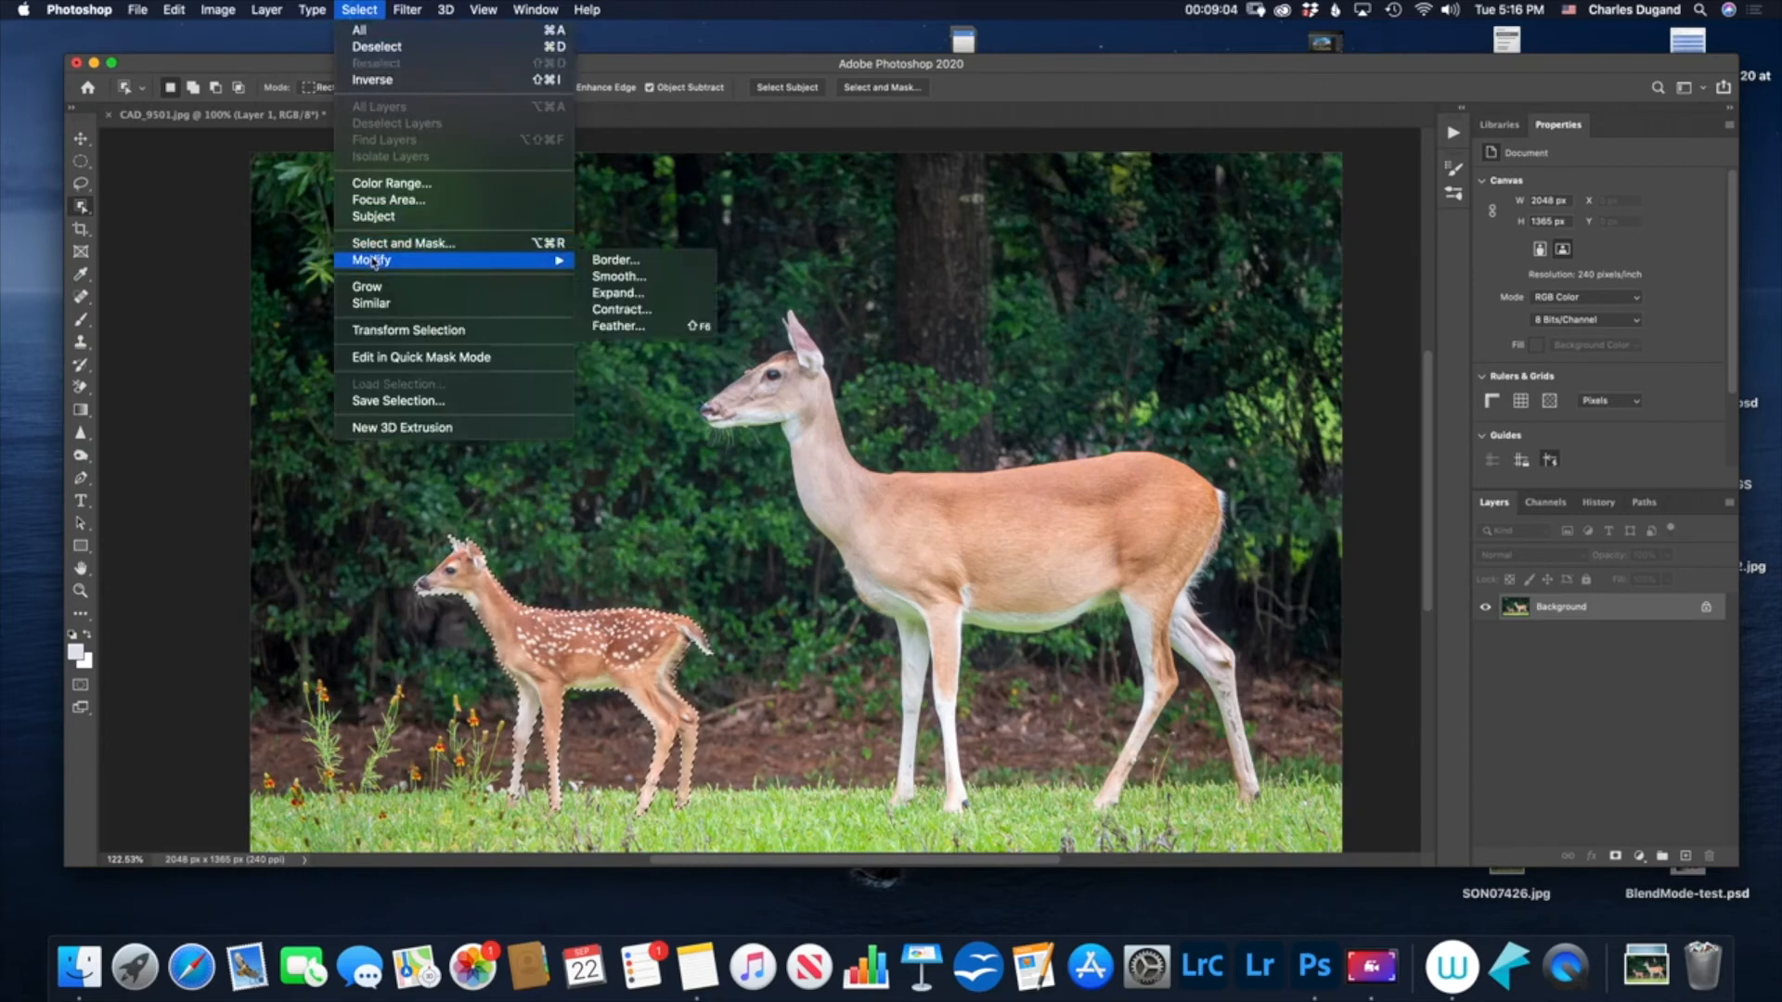
click(613, 293)
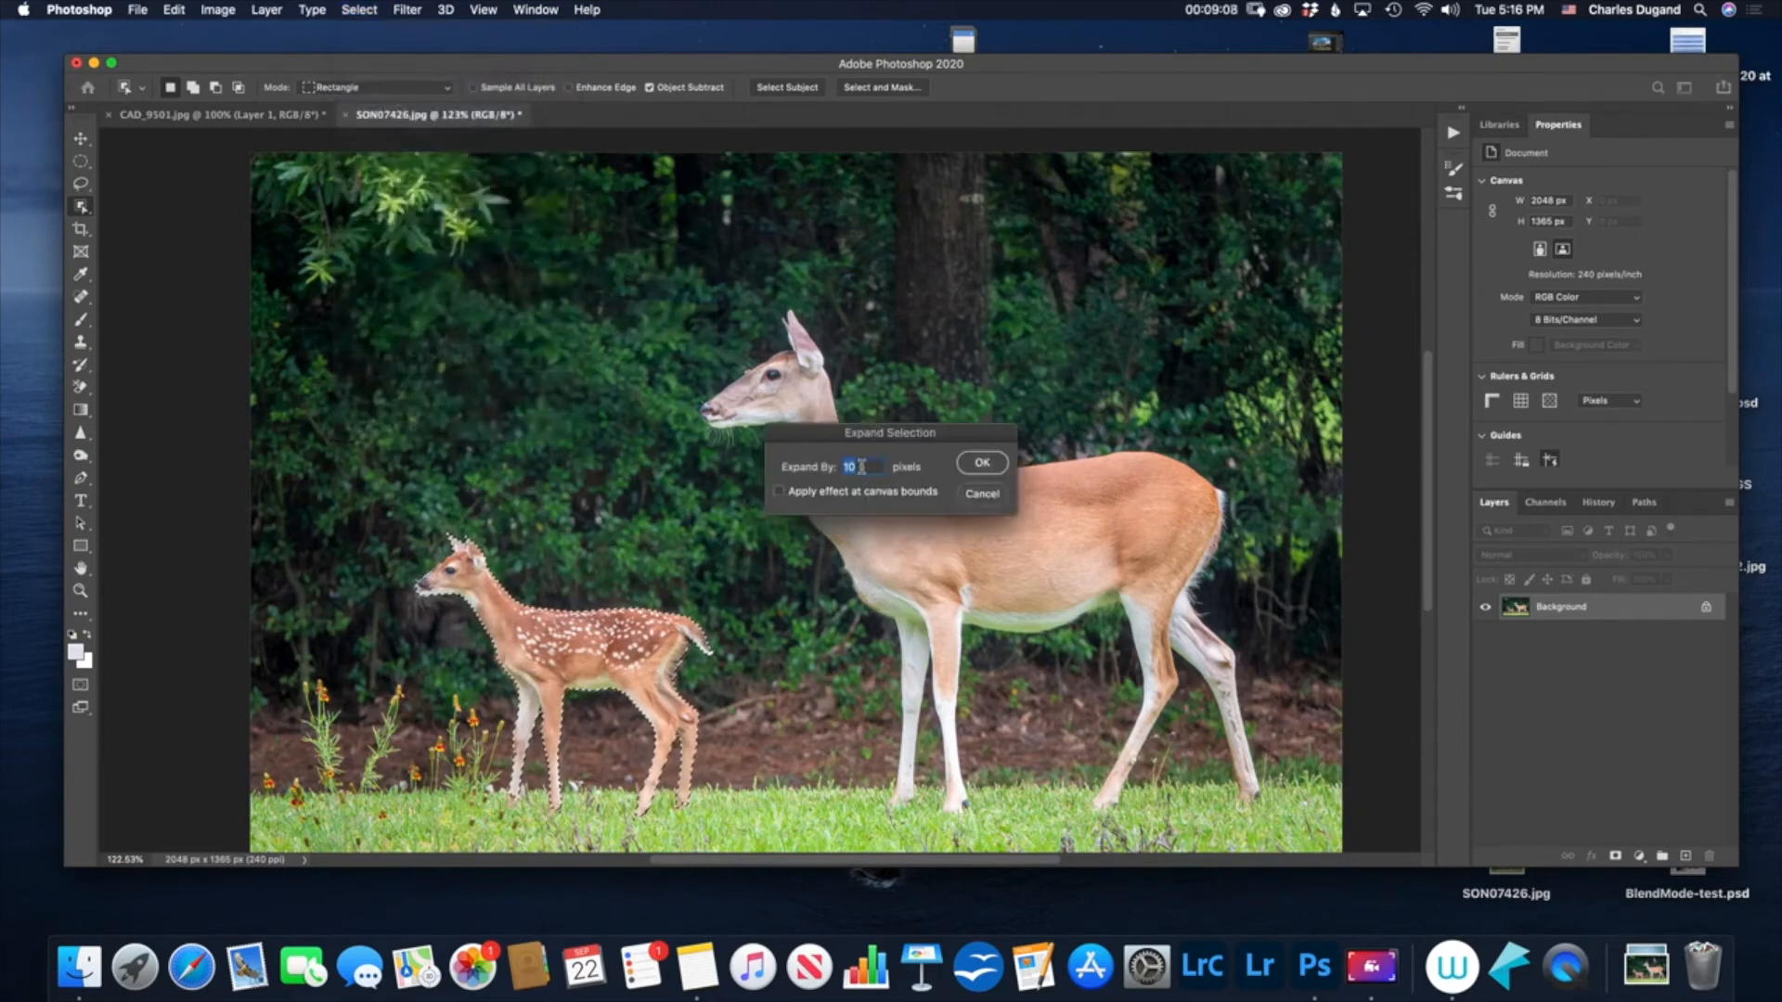
text(7)
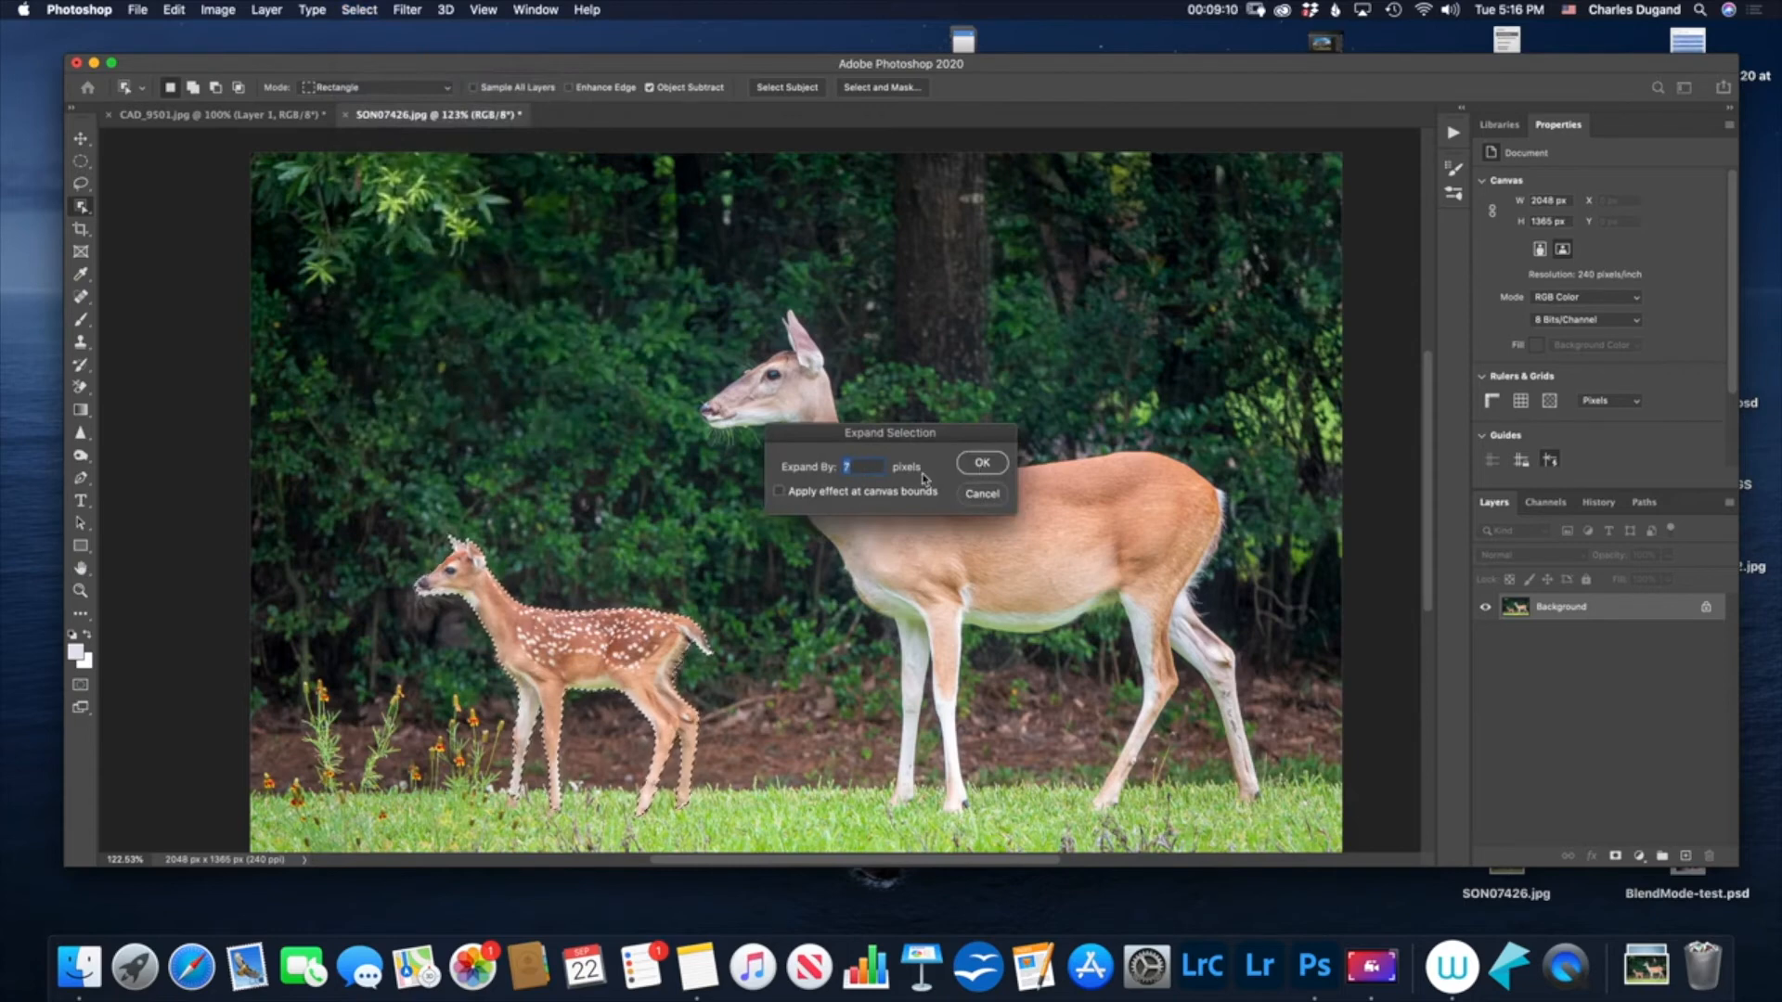
click(972, 469)
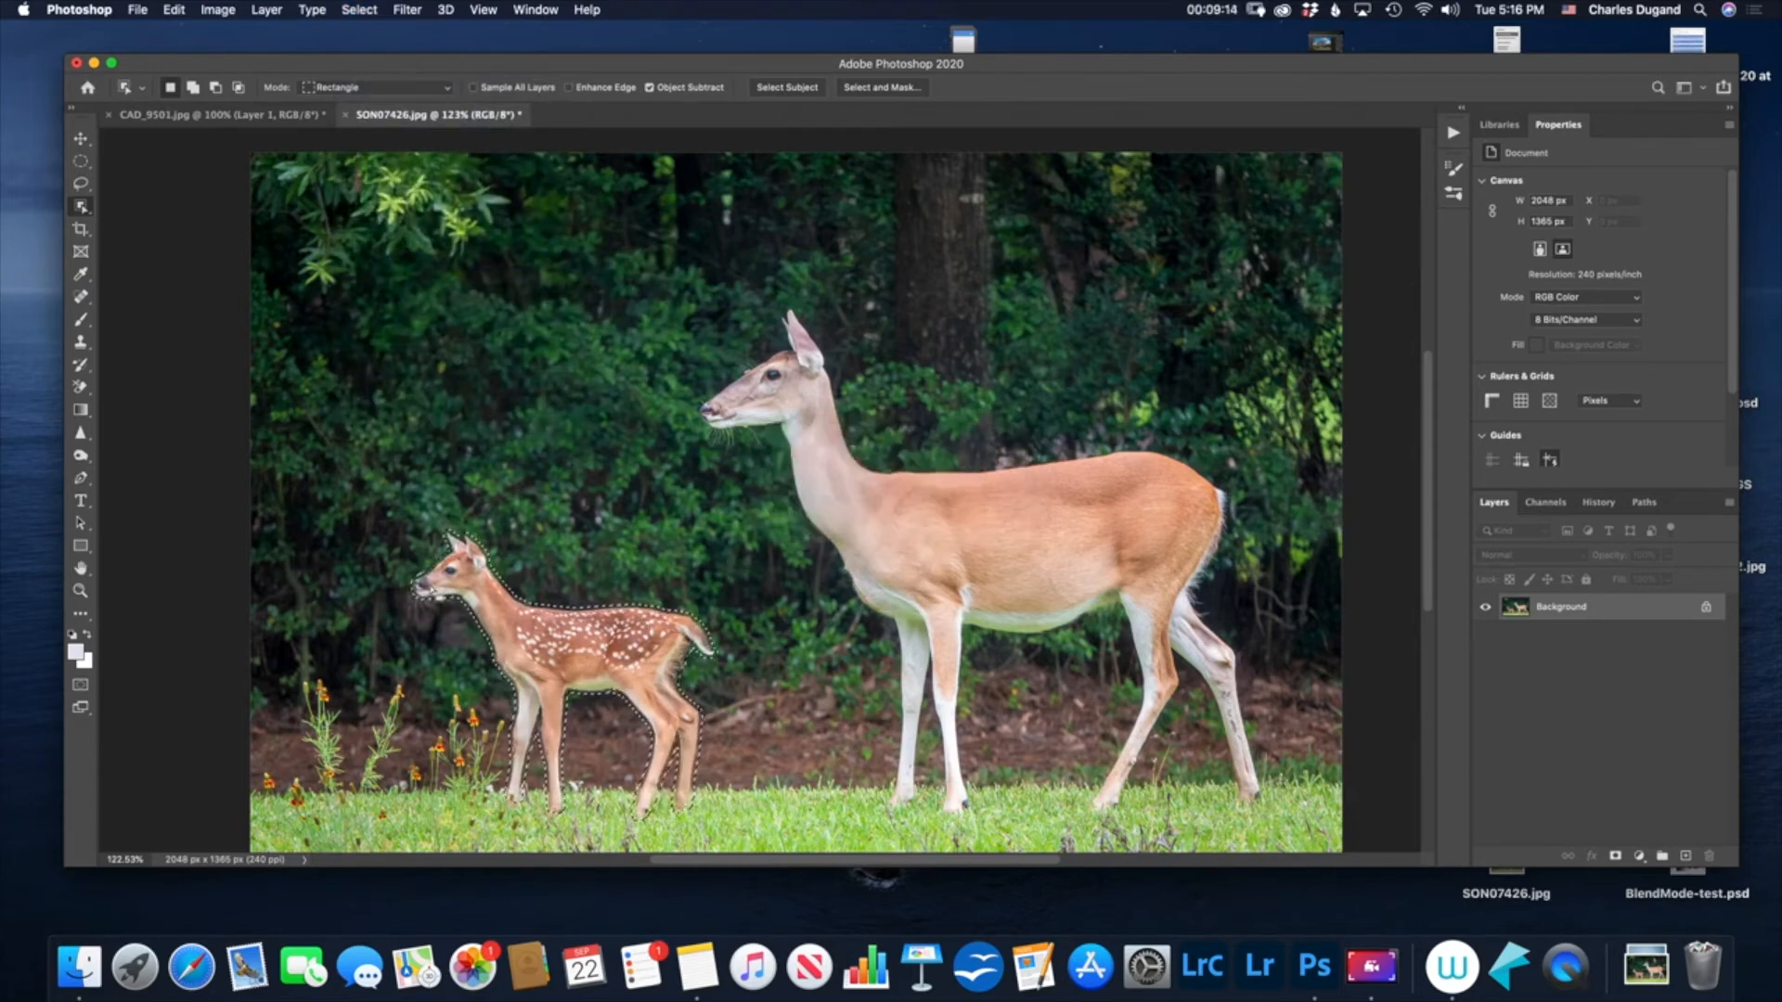
Fill the expanded fawn selection with Content-Aware in Normal mode, deselect to inspect the edit, and undo both changes.
click(179, 12)
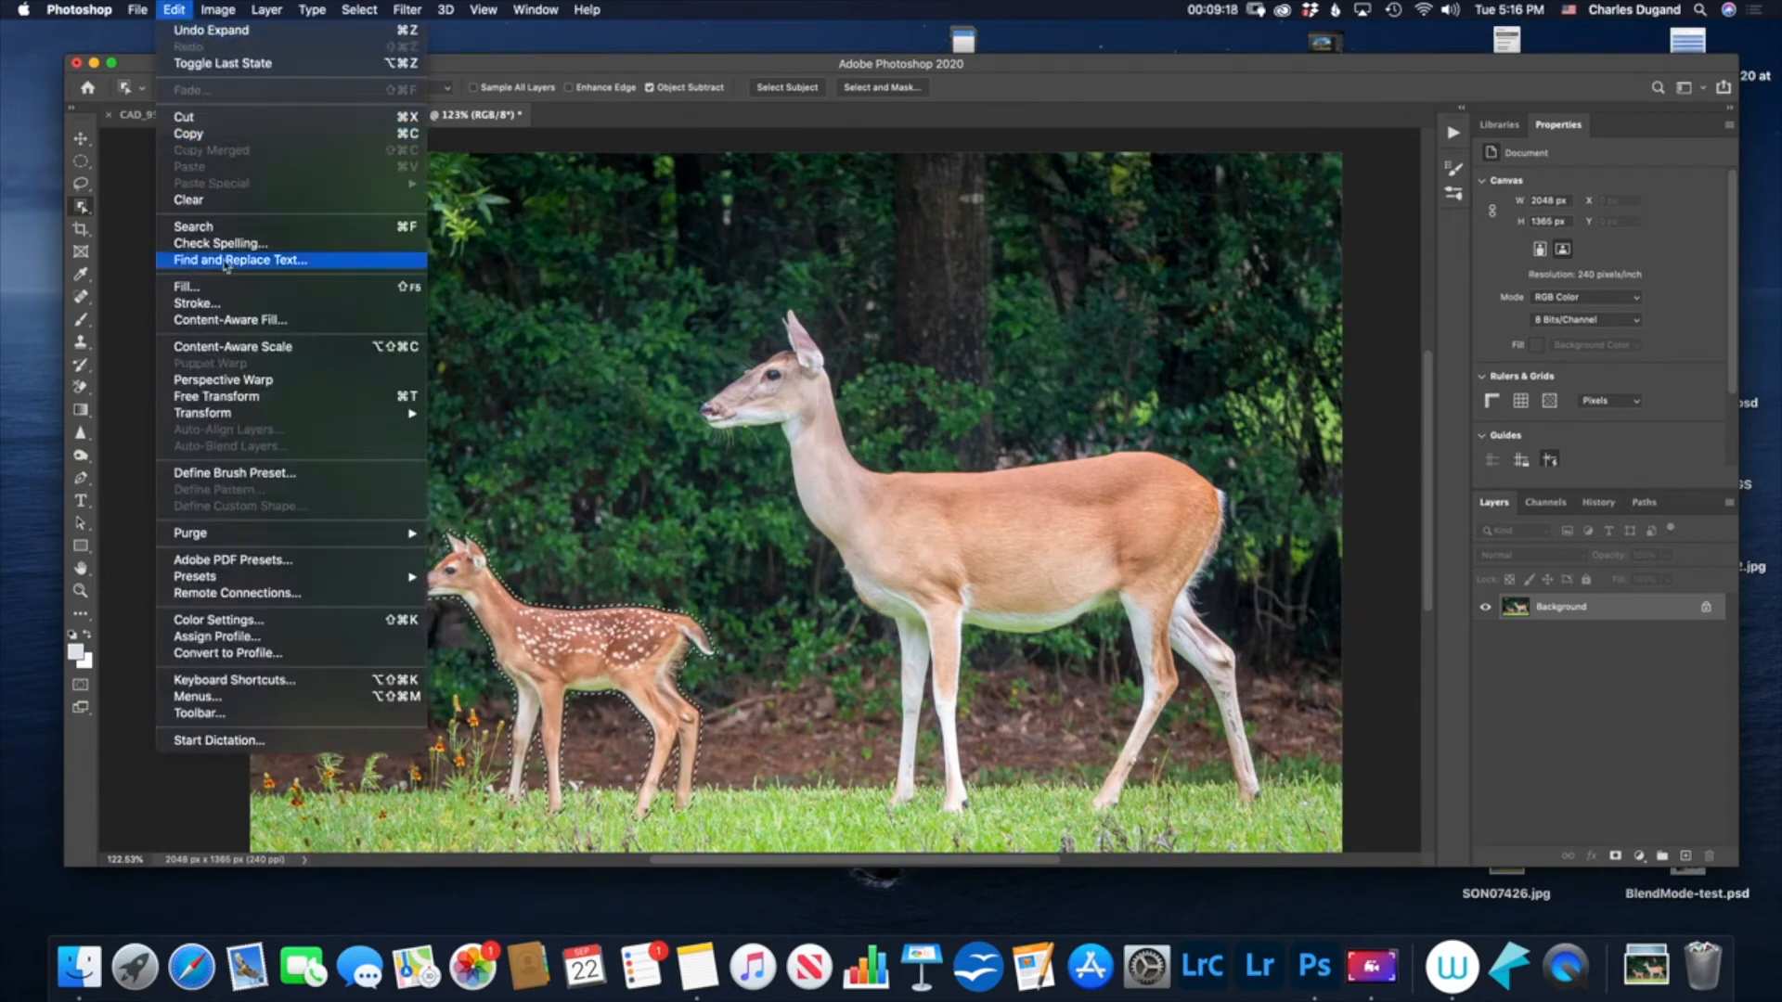
click(223, 288)
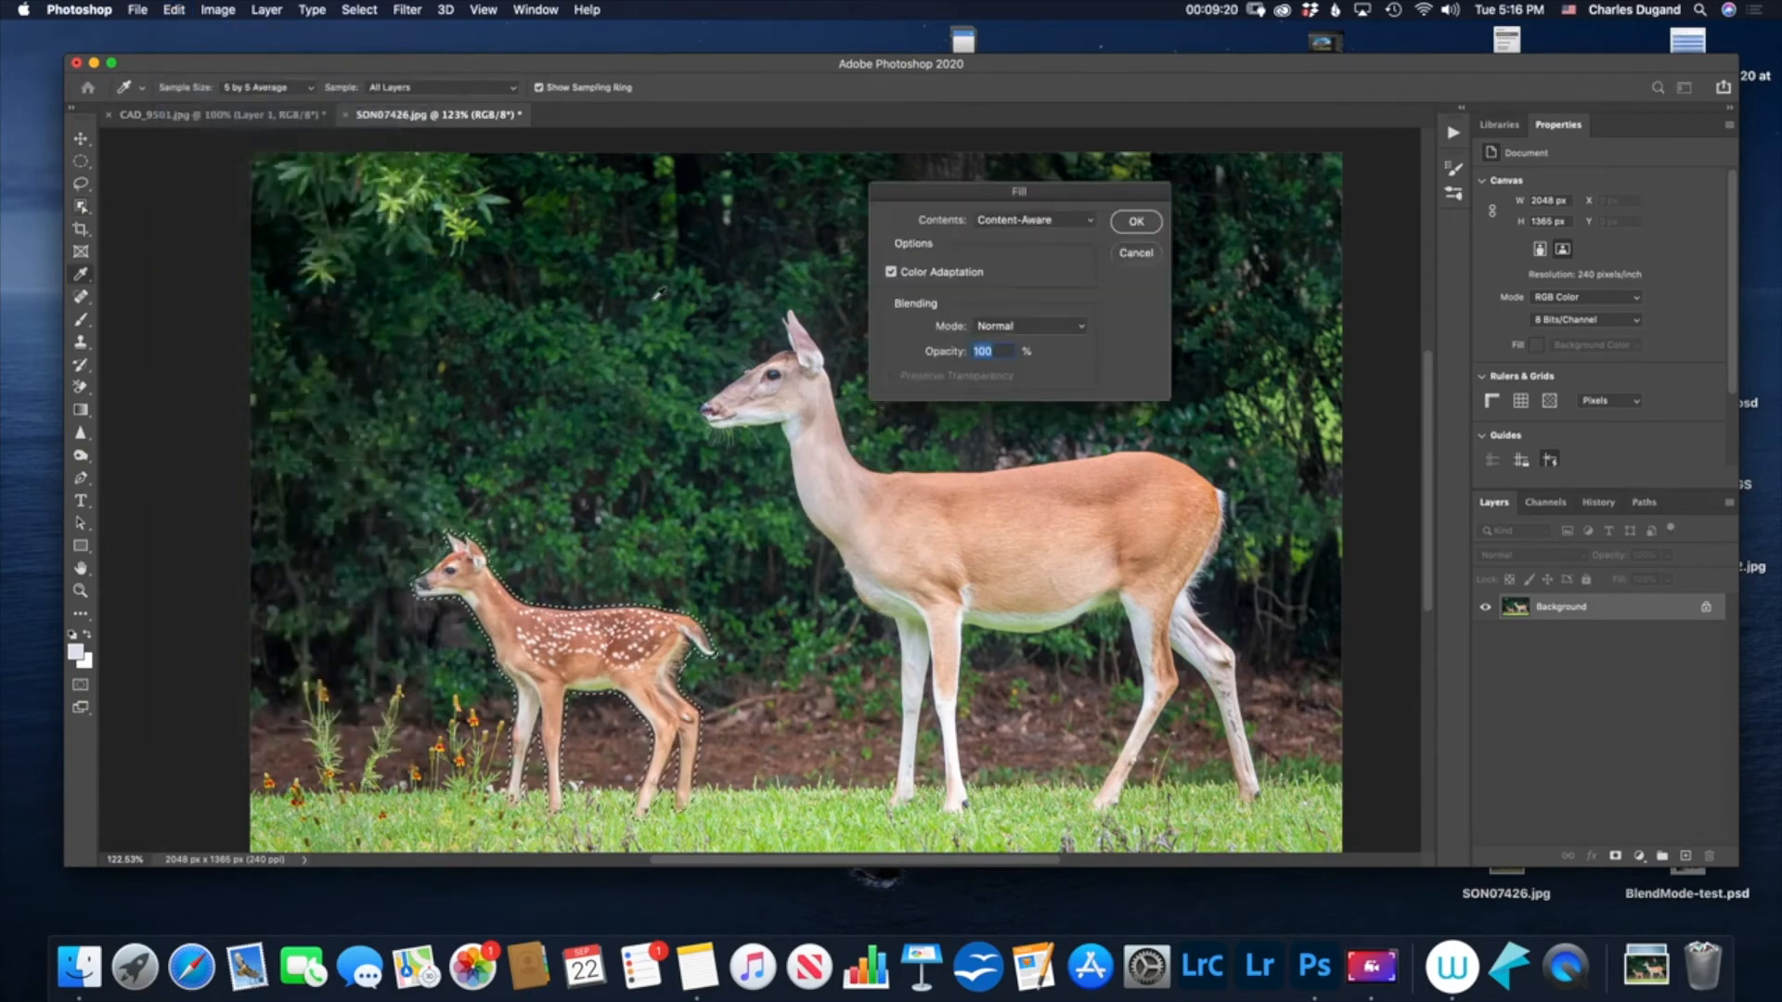
click(1116, 222)
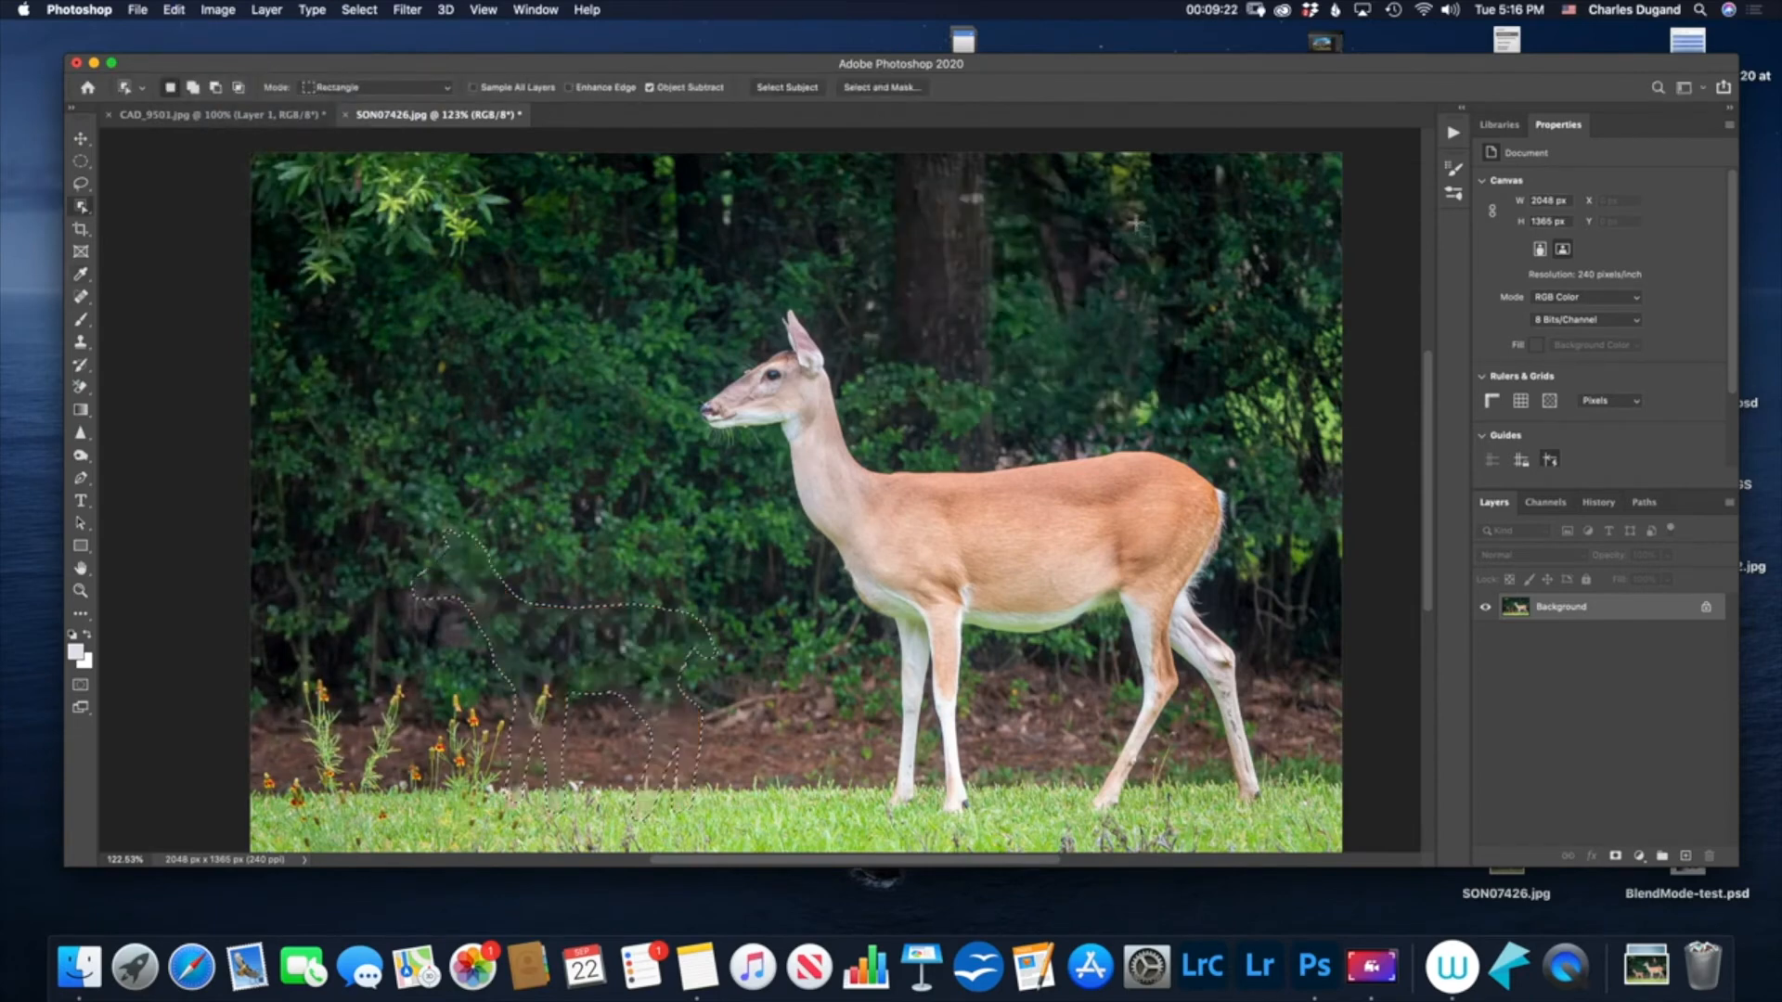
key(super+d)
click(371, 10)
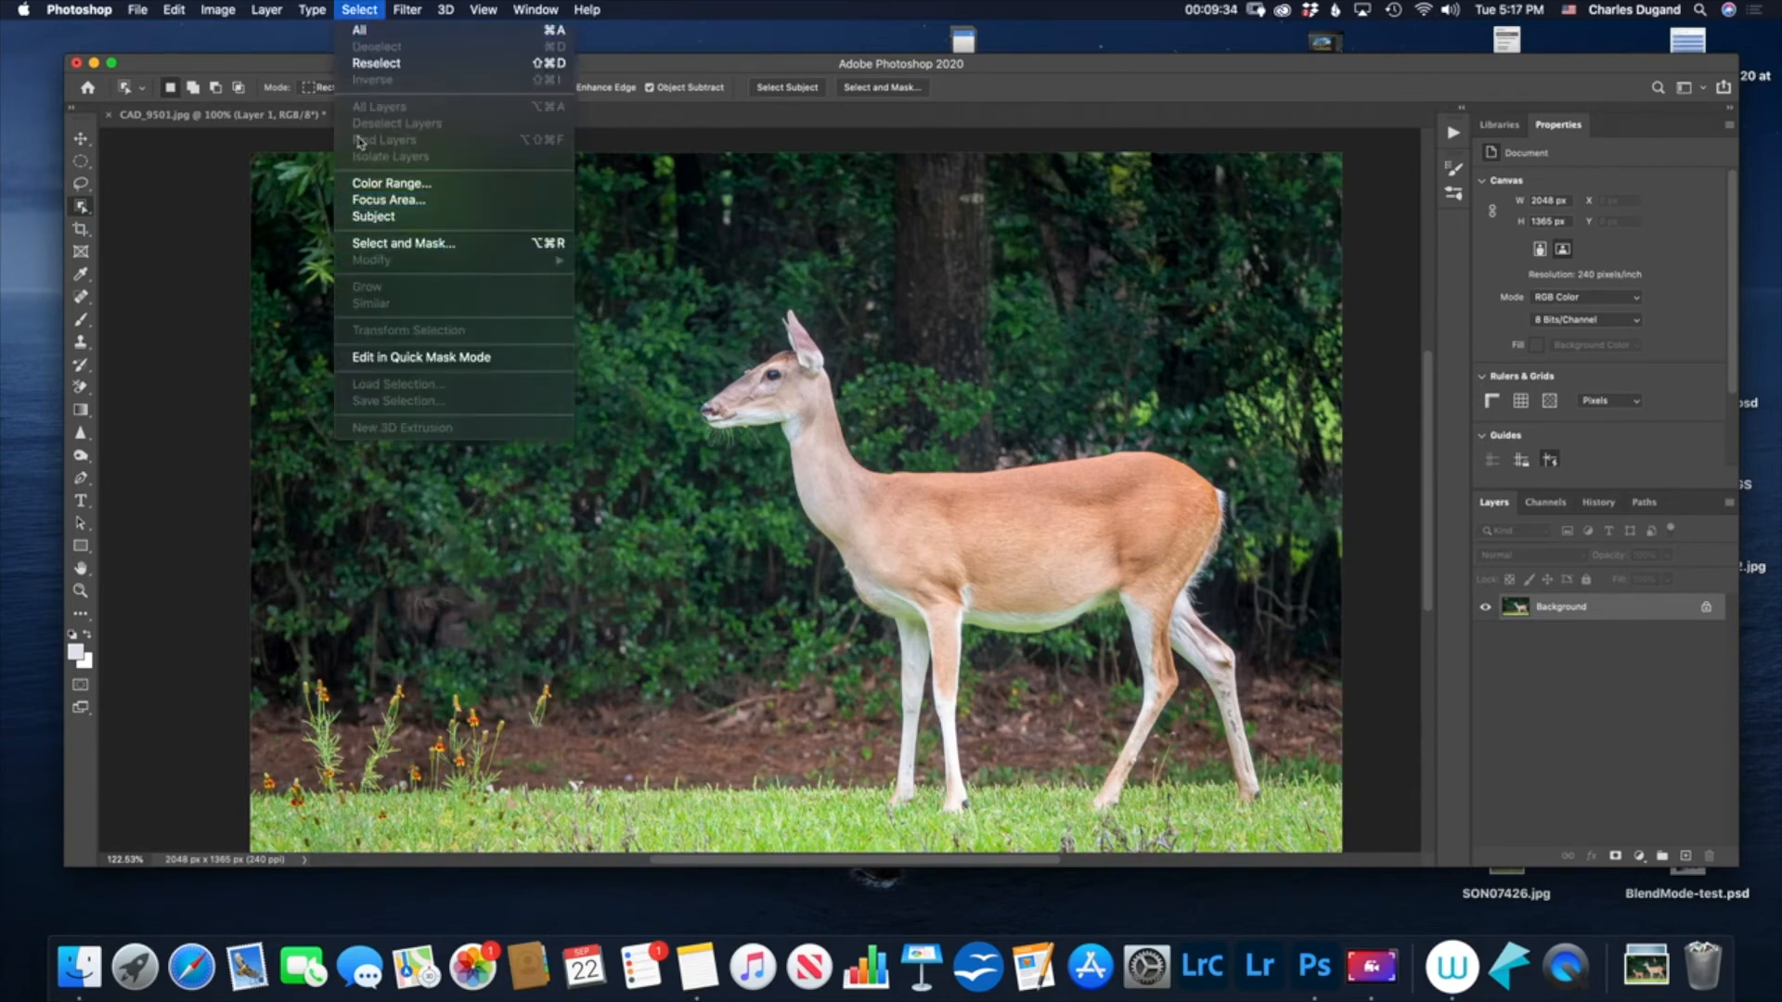
click(286, 70)
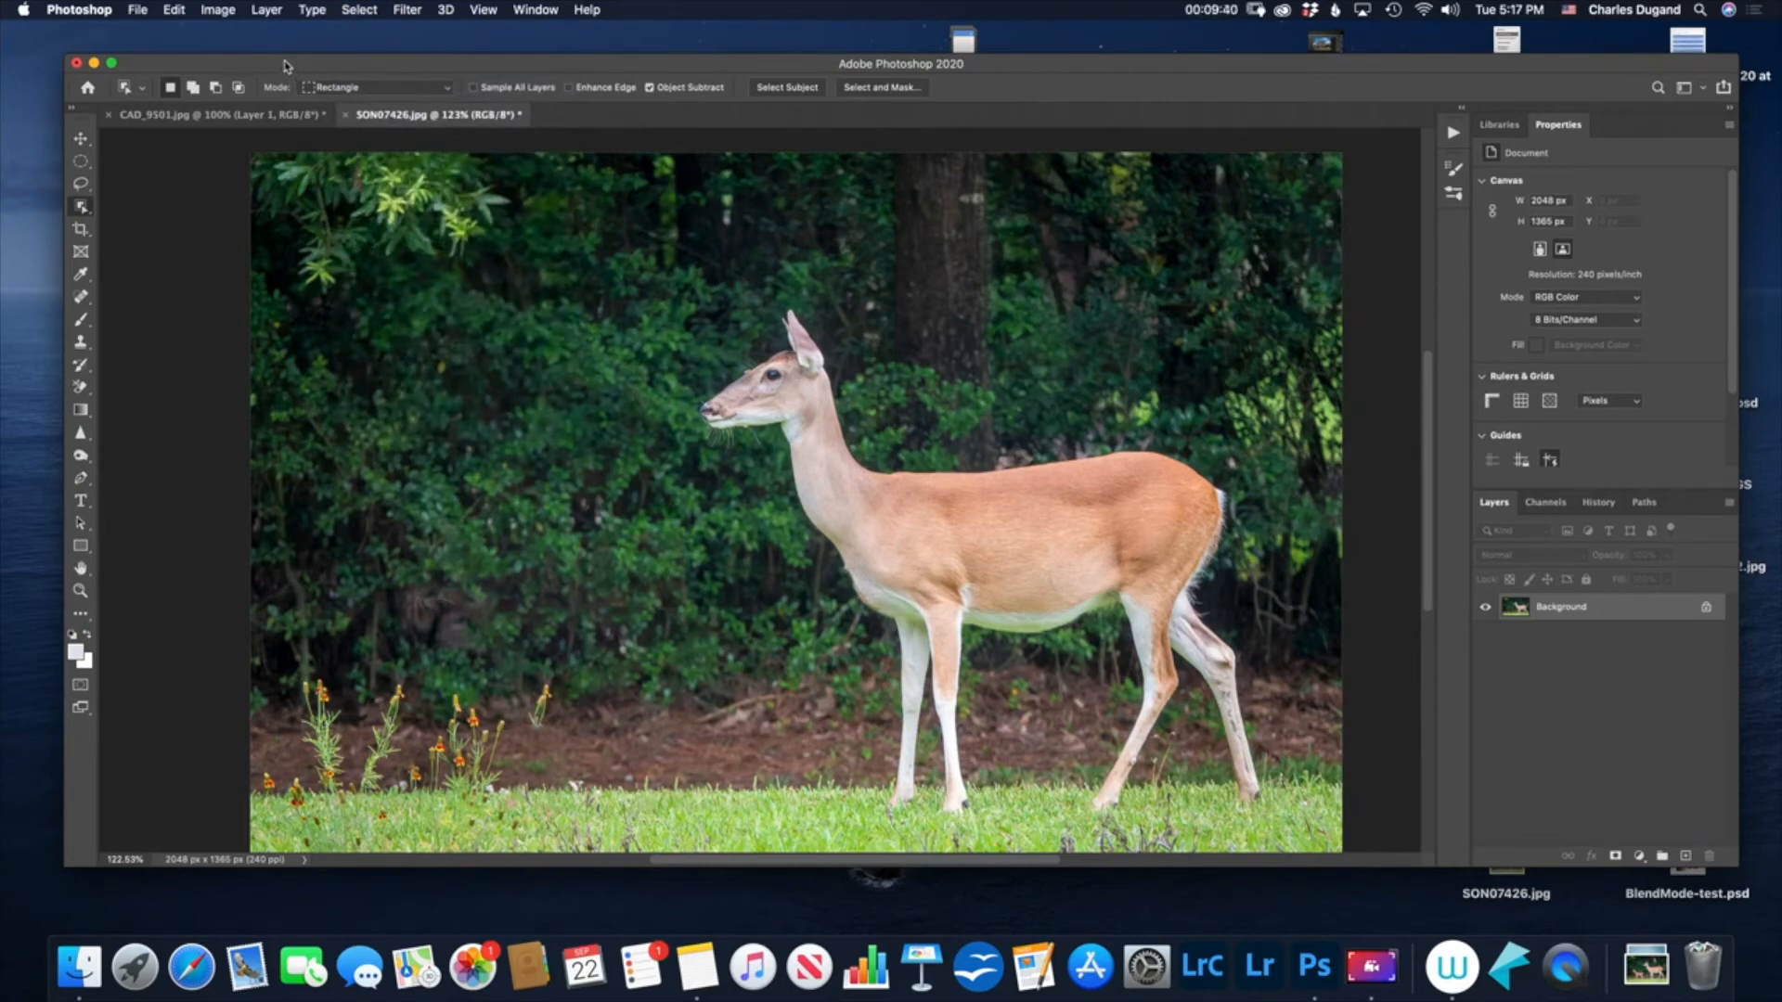
key(super+z)
key(super+z)
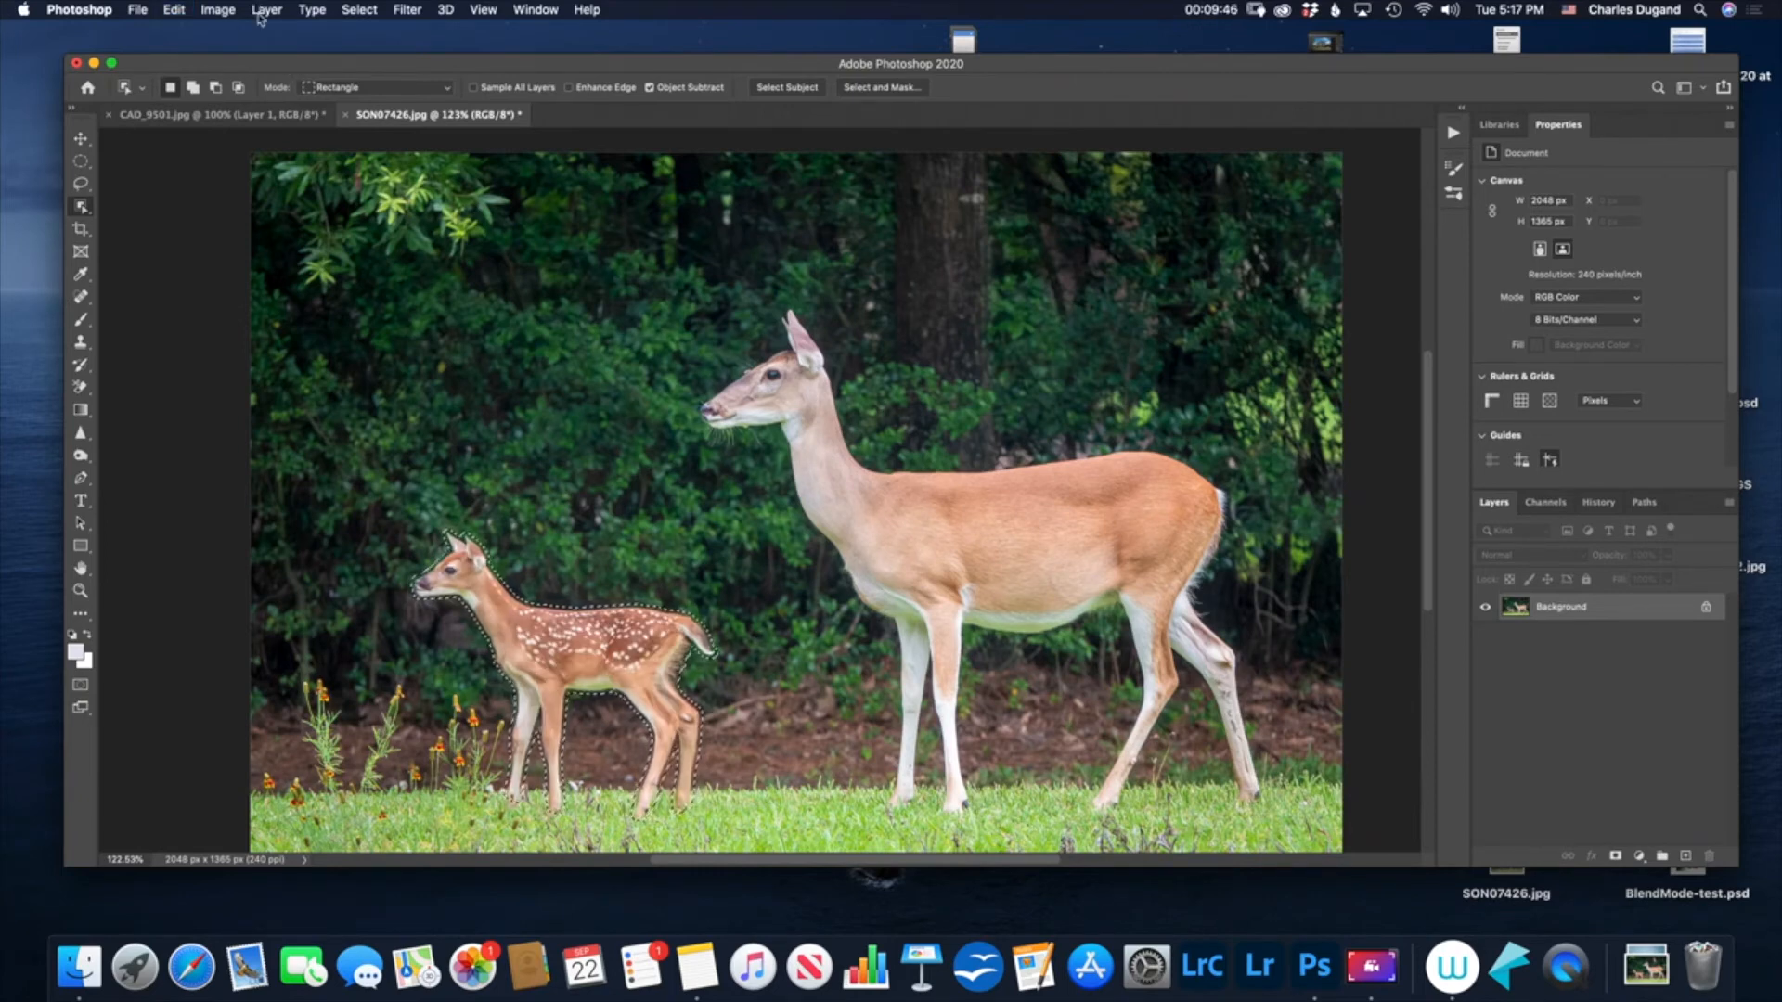
Open the Content-Aware Fill workspace for the fawn selection, preview the Auto sampling area, and set the sampling area to Custom.
click(176, 11)
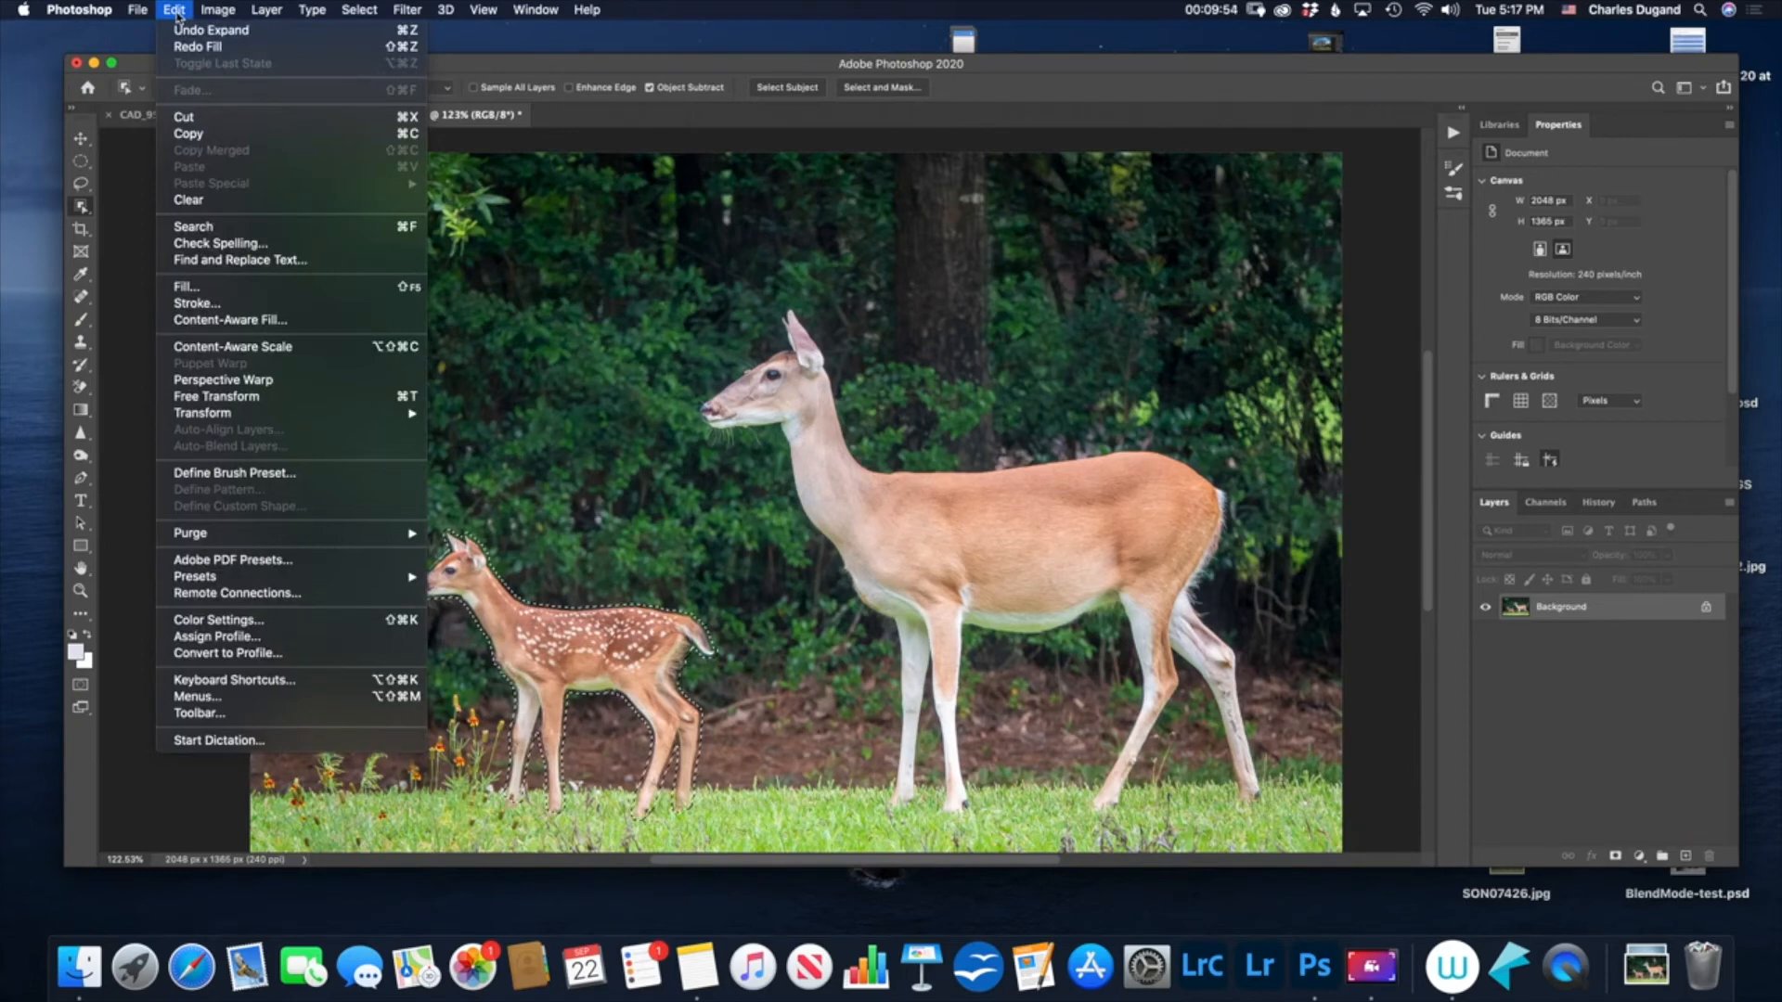
click(232, 320)
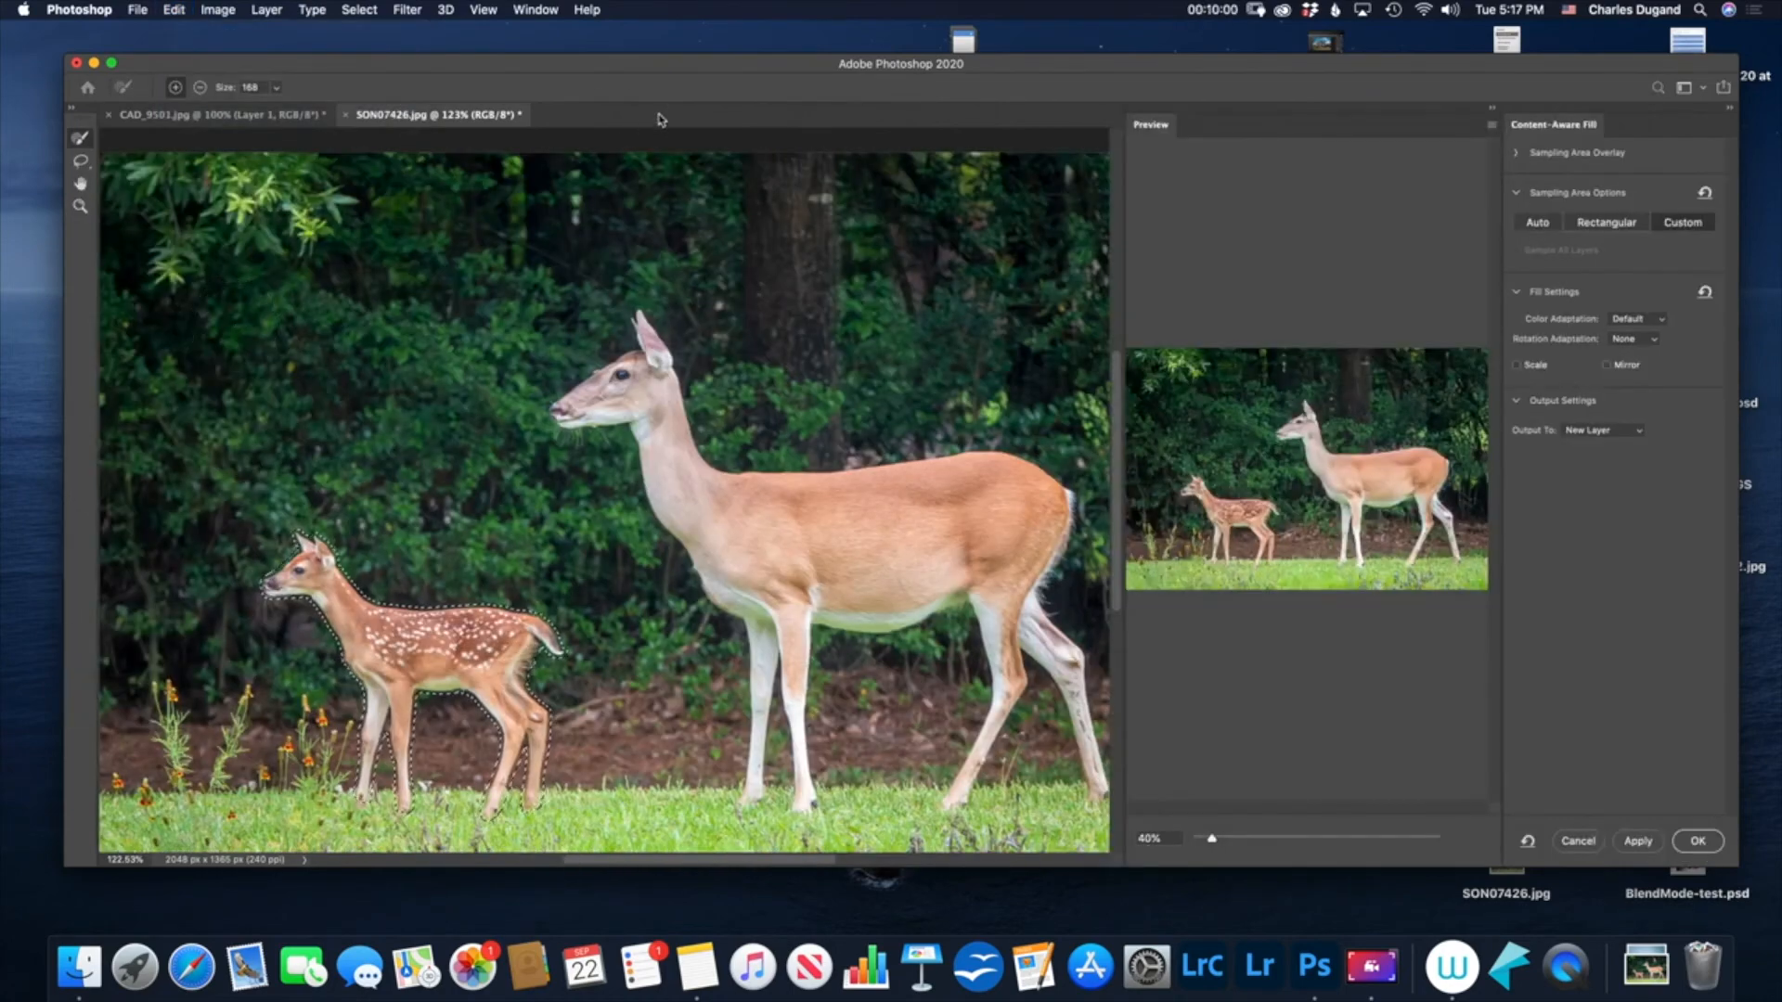
drag(765, 67, 781, 75)
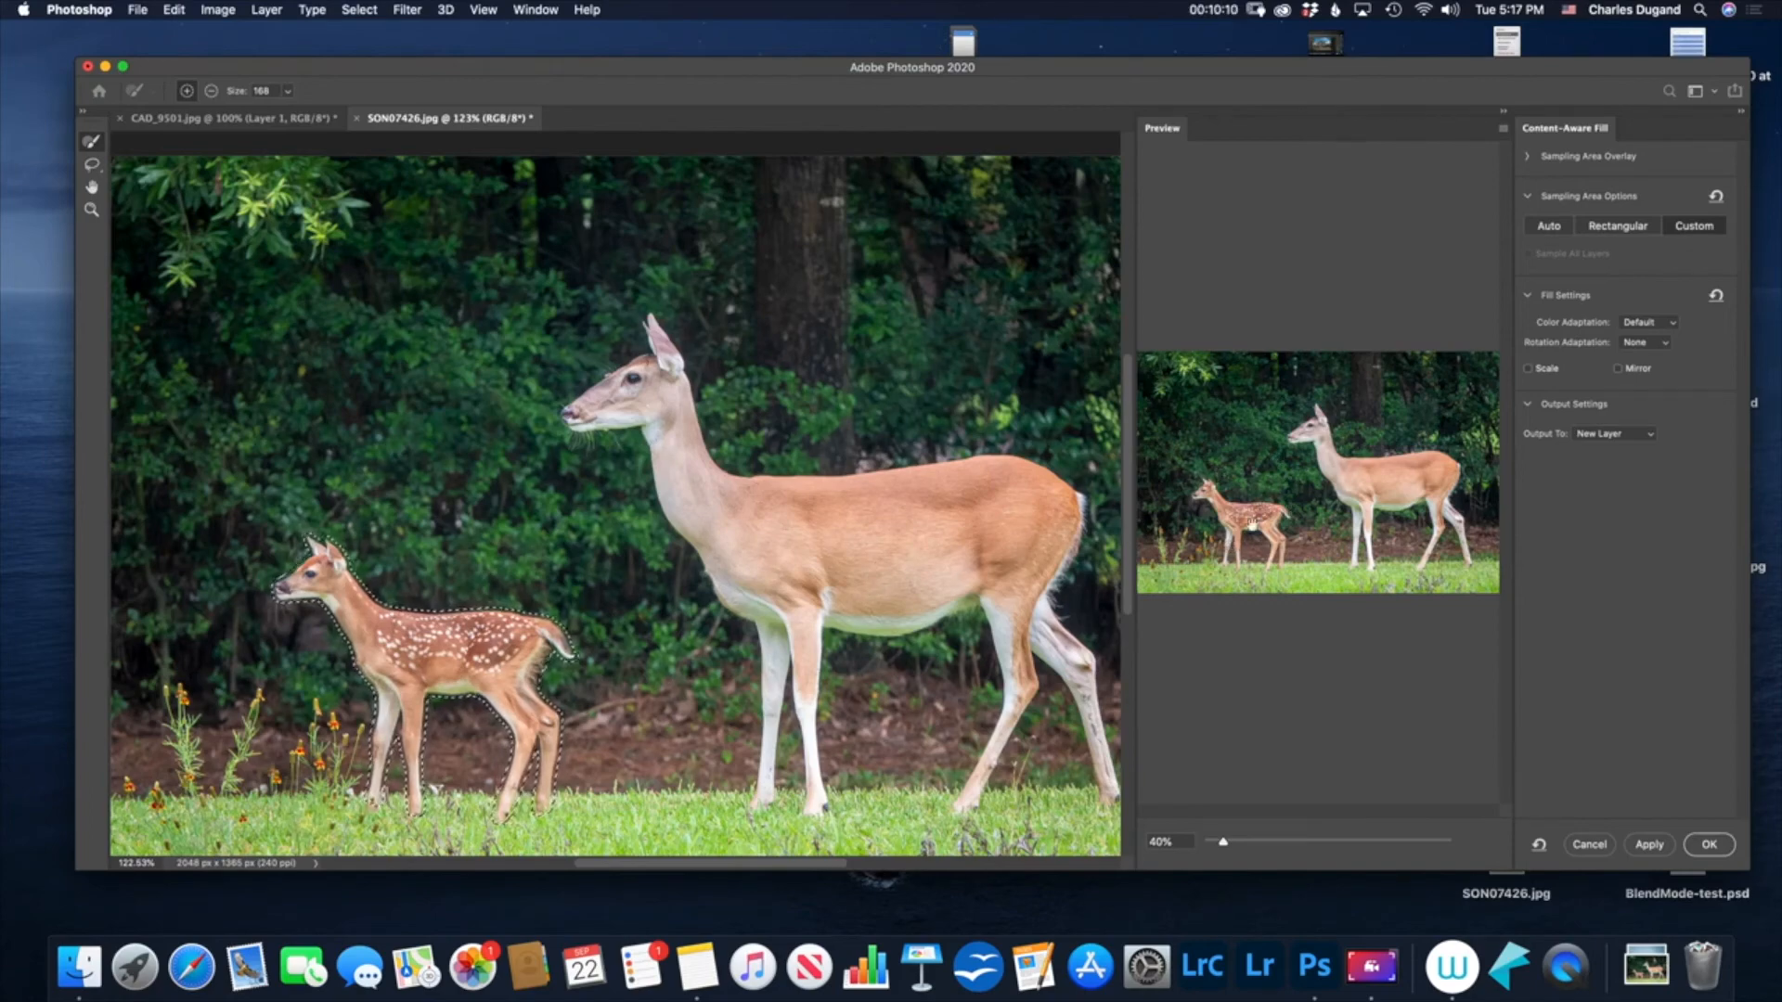
click(1550, 228)
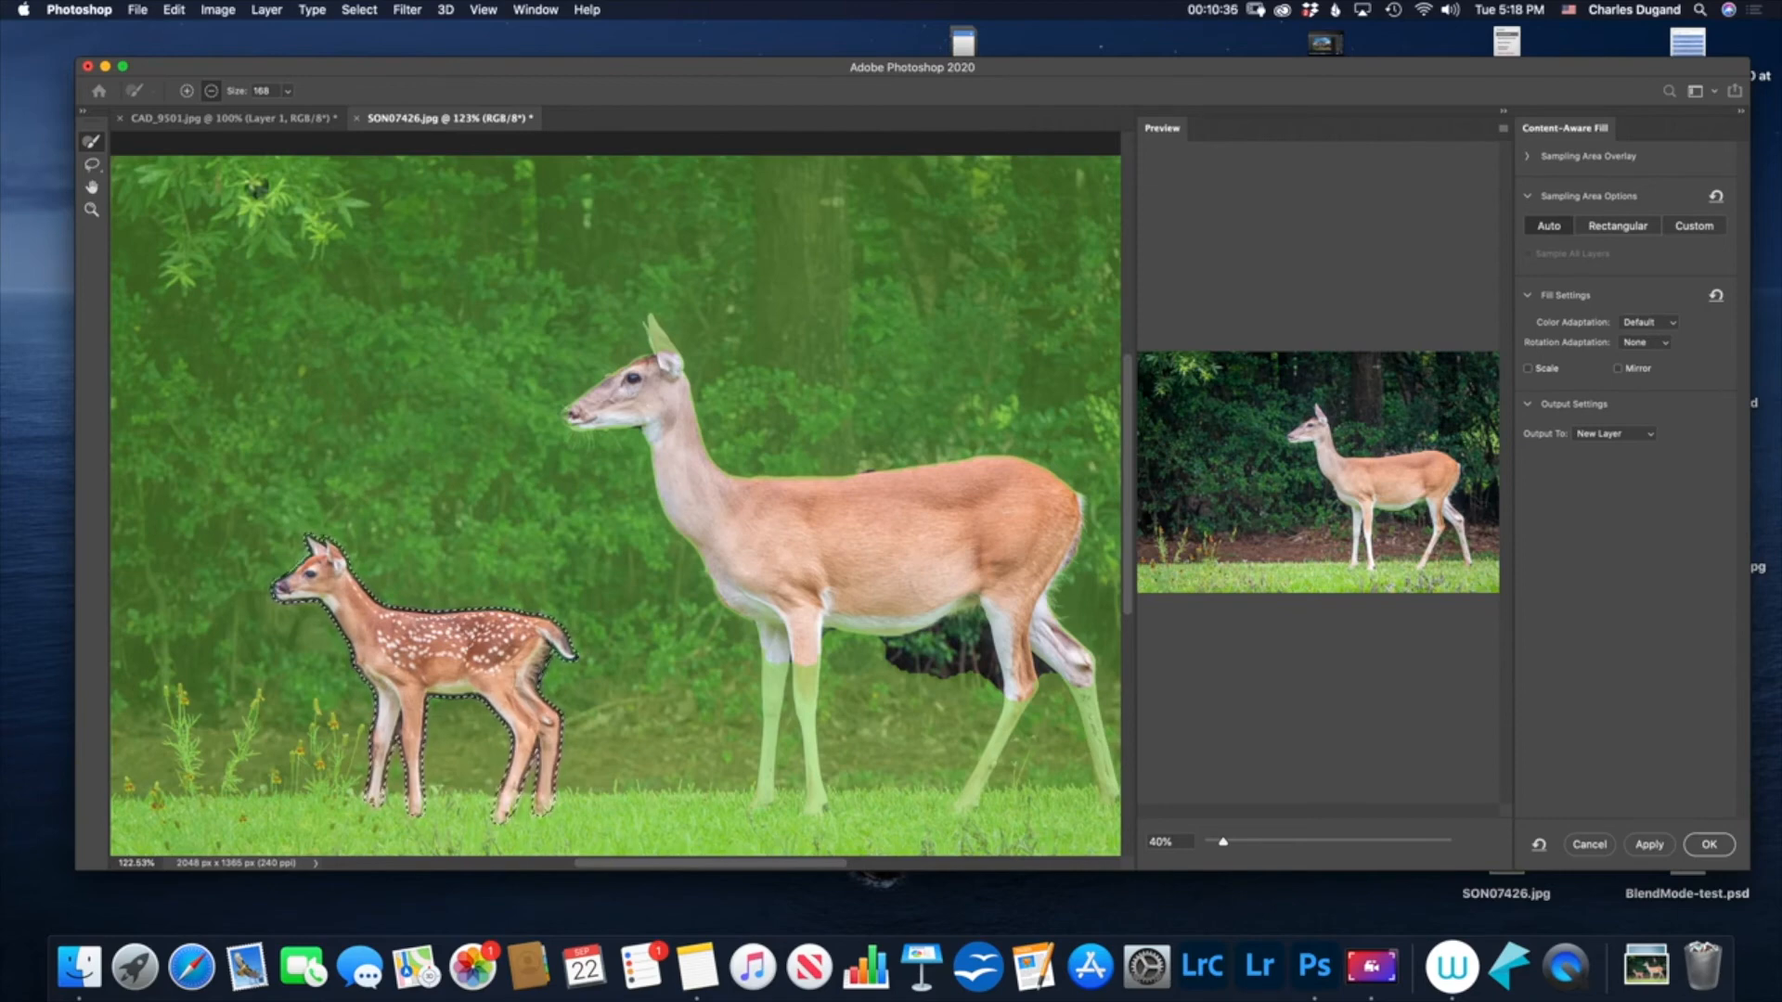
click(1690, 231)
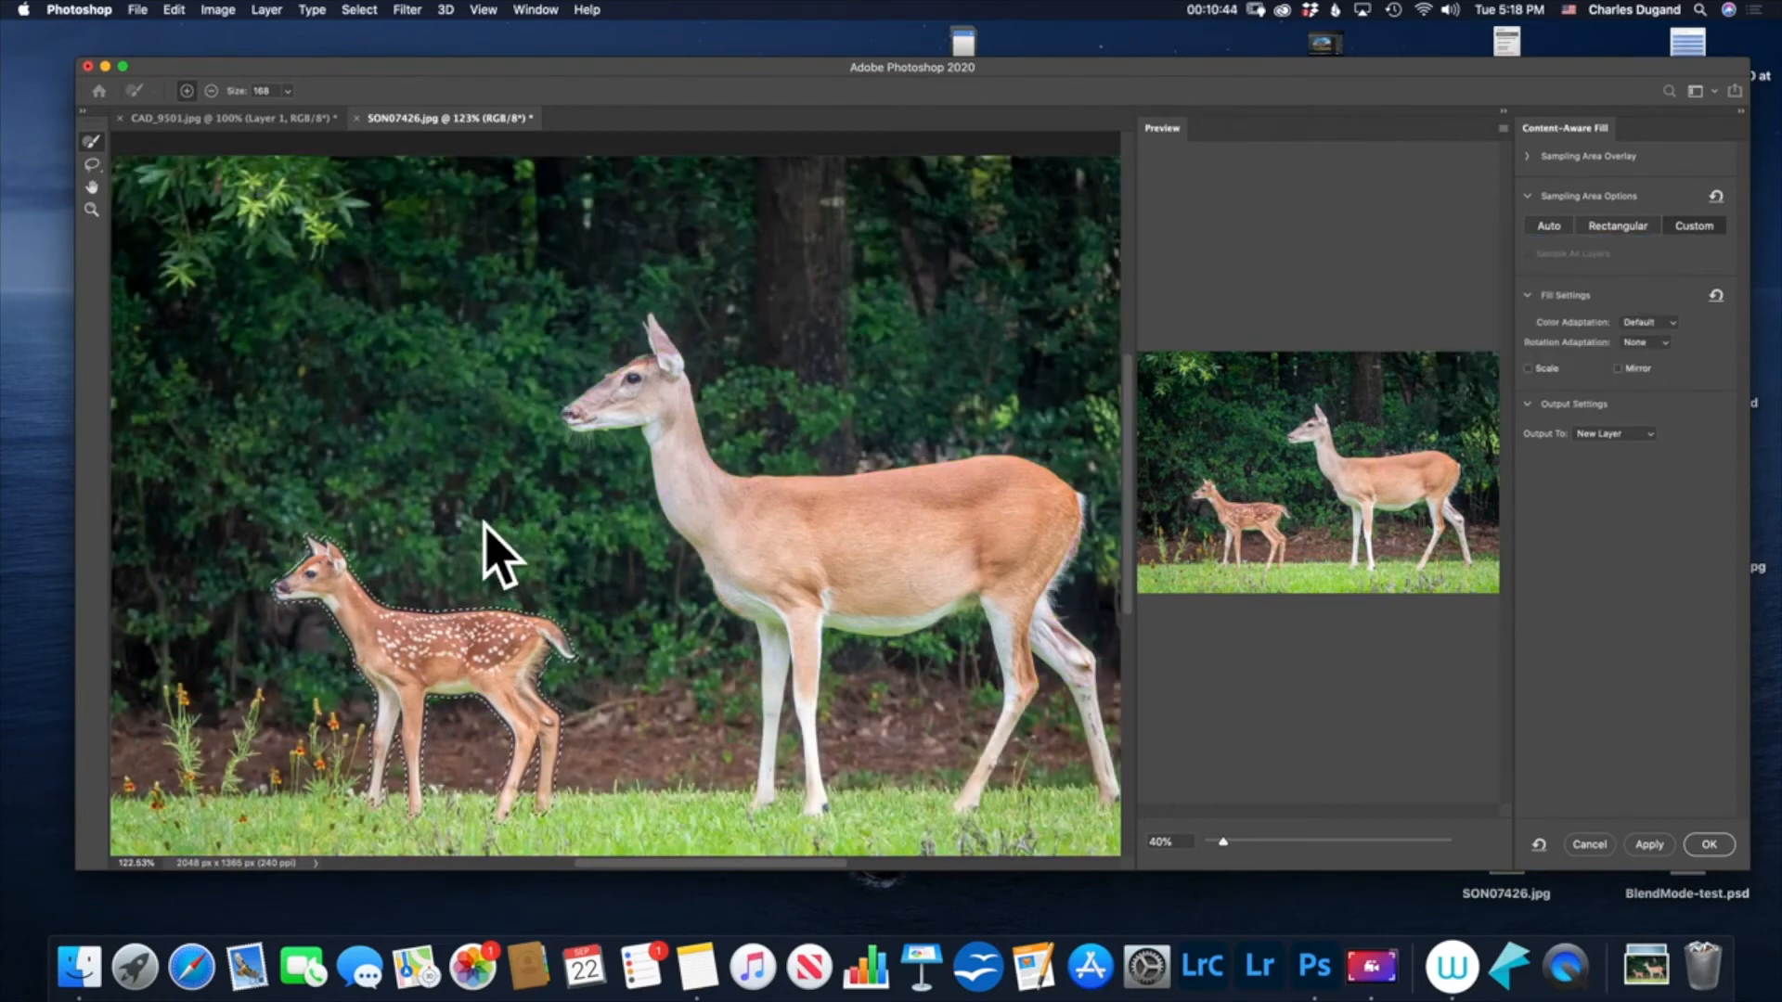
Paint a custom sampling area over the foliage and ground surrounding the fawn with the Sampling Brush at size 168.
mouse_move(409, 566)
mouse_down()
mouse_move(540, 580)
mouse_move(586, 647)
mouse_up()
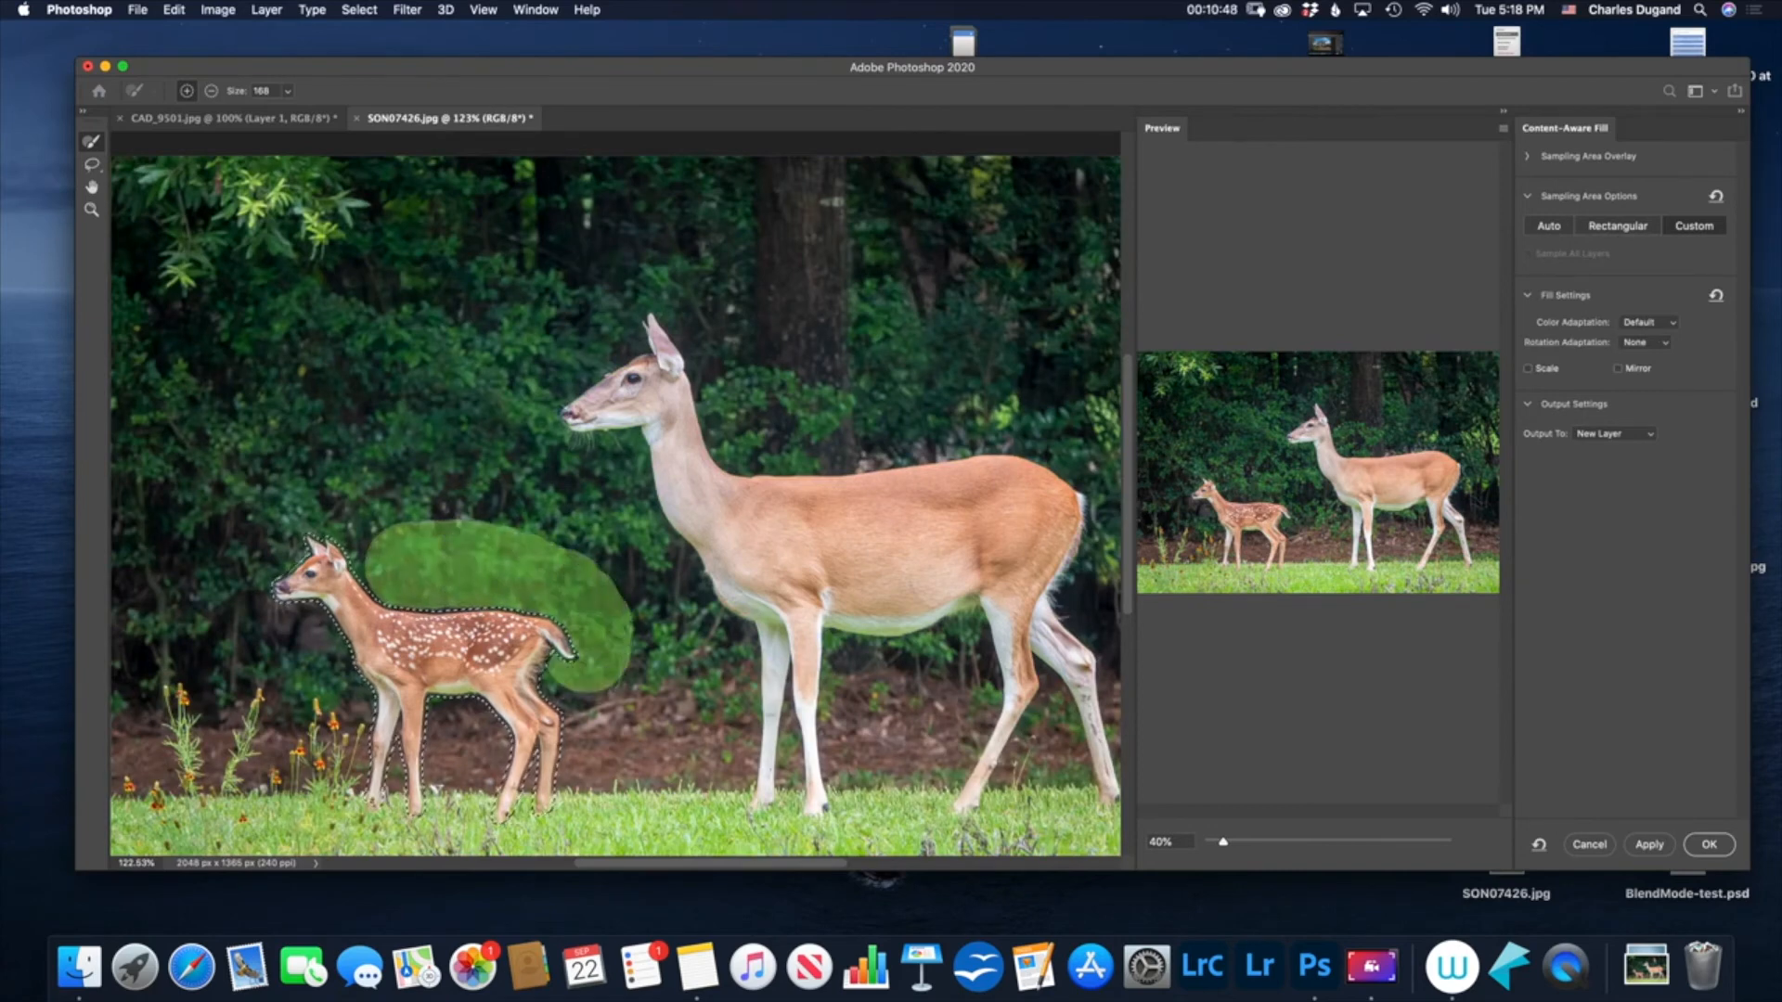
mouse_move(603, 761)
mouse_down()
mouse_move(622, 594)
mouse_move(427, 524)
mouse_move(362, 510)
mouse_move(259, 531)
mouse_move(228, 576)
mouse_move(297, 645)
mouse_up()
mouse_move(311, 733)
mouse_down()
mouse_move(306, 756)
mouse_move(204, 742)
mouse_move(206, 654)
mouse_move(279, 714)
mouse_up()
drag(436, 742, 496, 770)
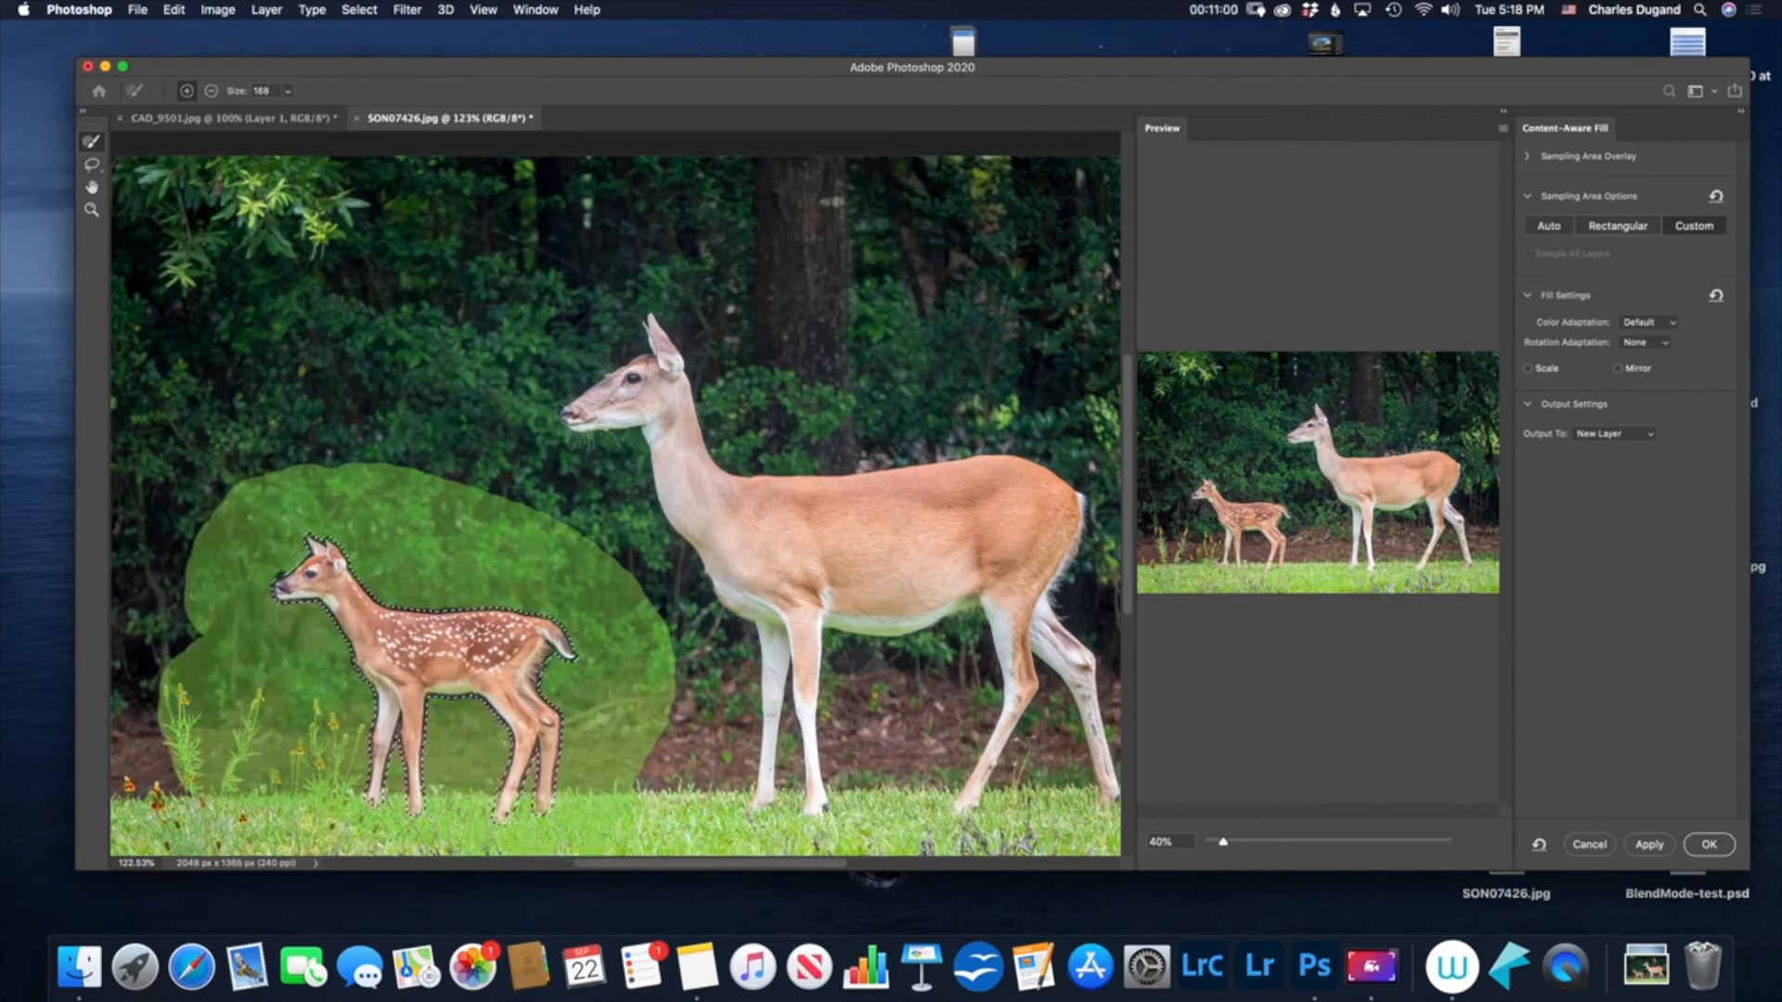
mouse_move(171, 677)
mouse_down()
mouse_move(176, 594)
mouse_move(269, 491)
mouse_move(566, 520)
mouse_move(677, 668)
mouse_up()
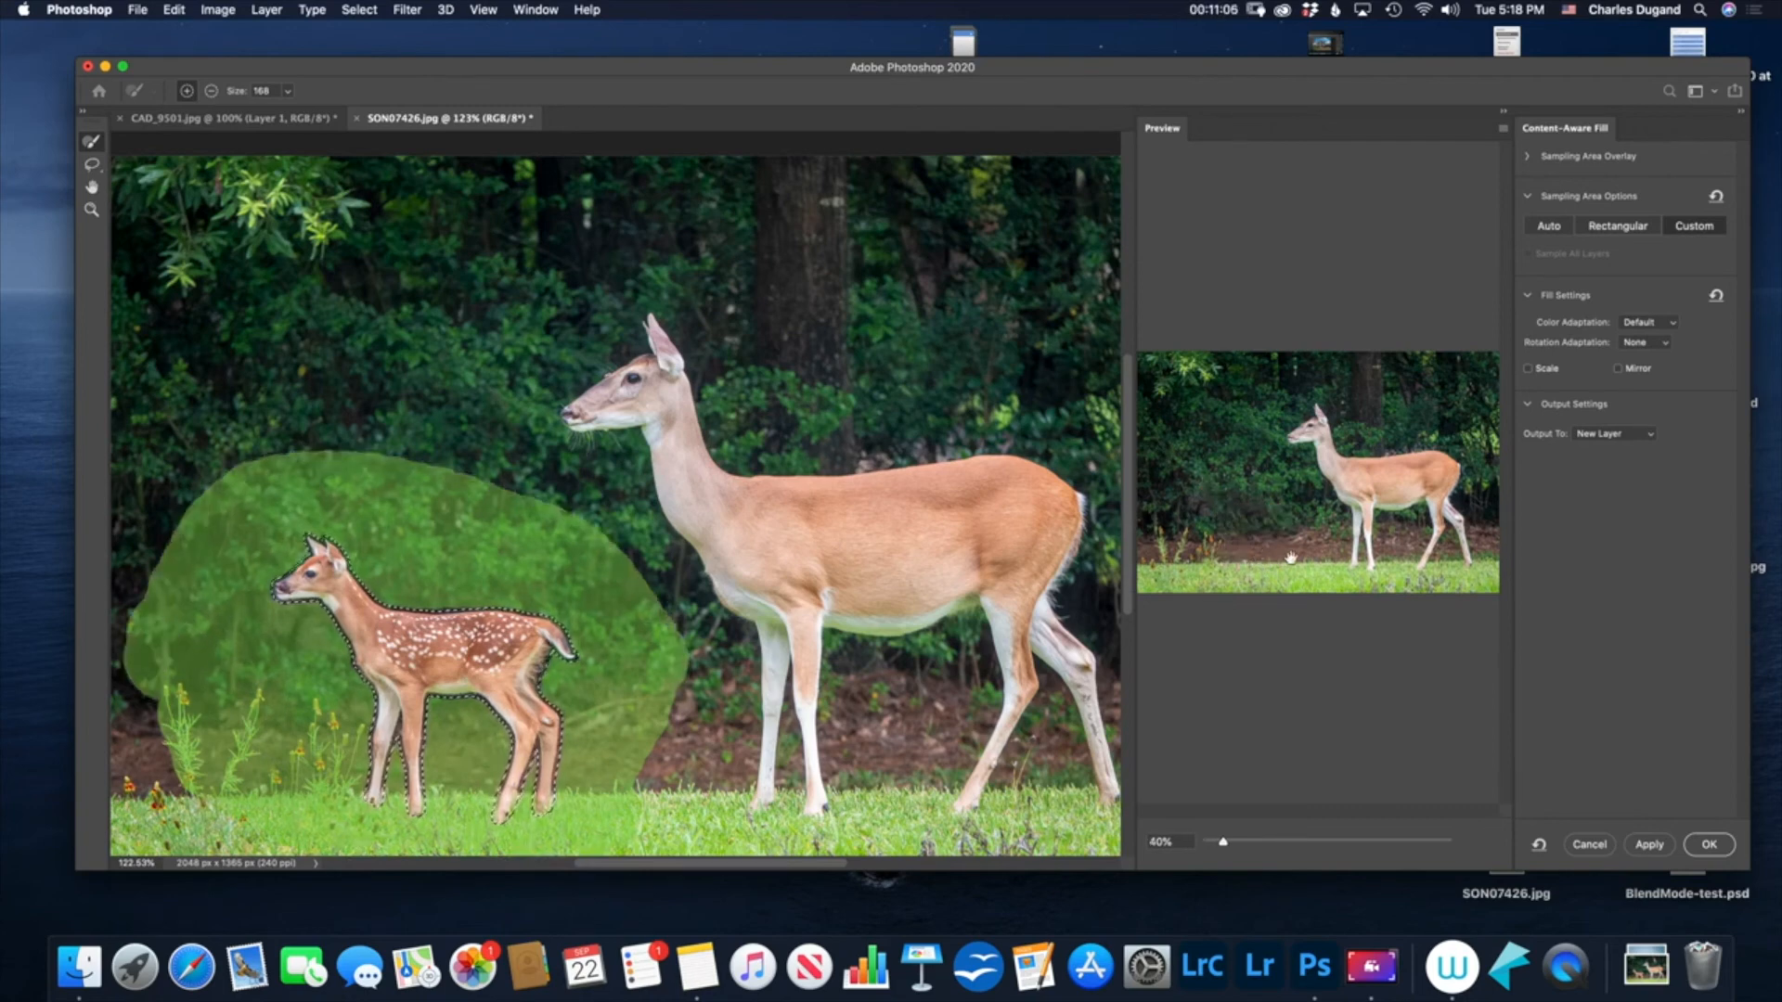
Apply the Content-Aware Fill over the fawn with its output set to New Layer, and clear the selection.
click(1604, 436)
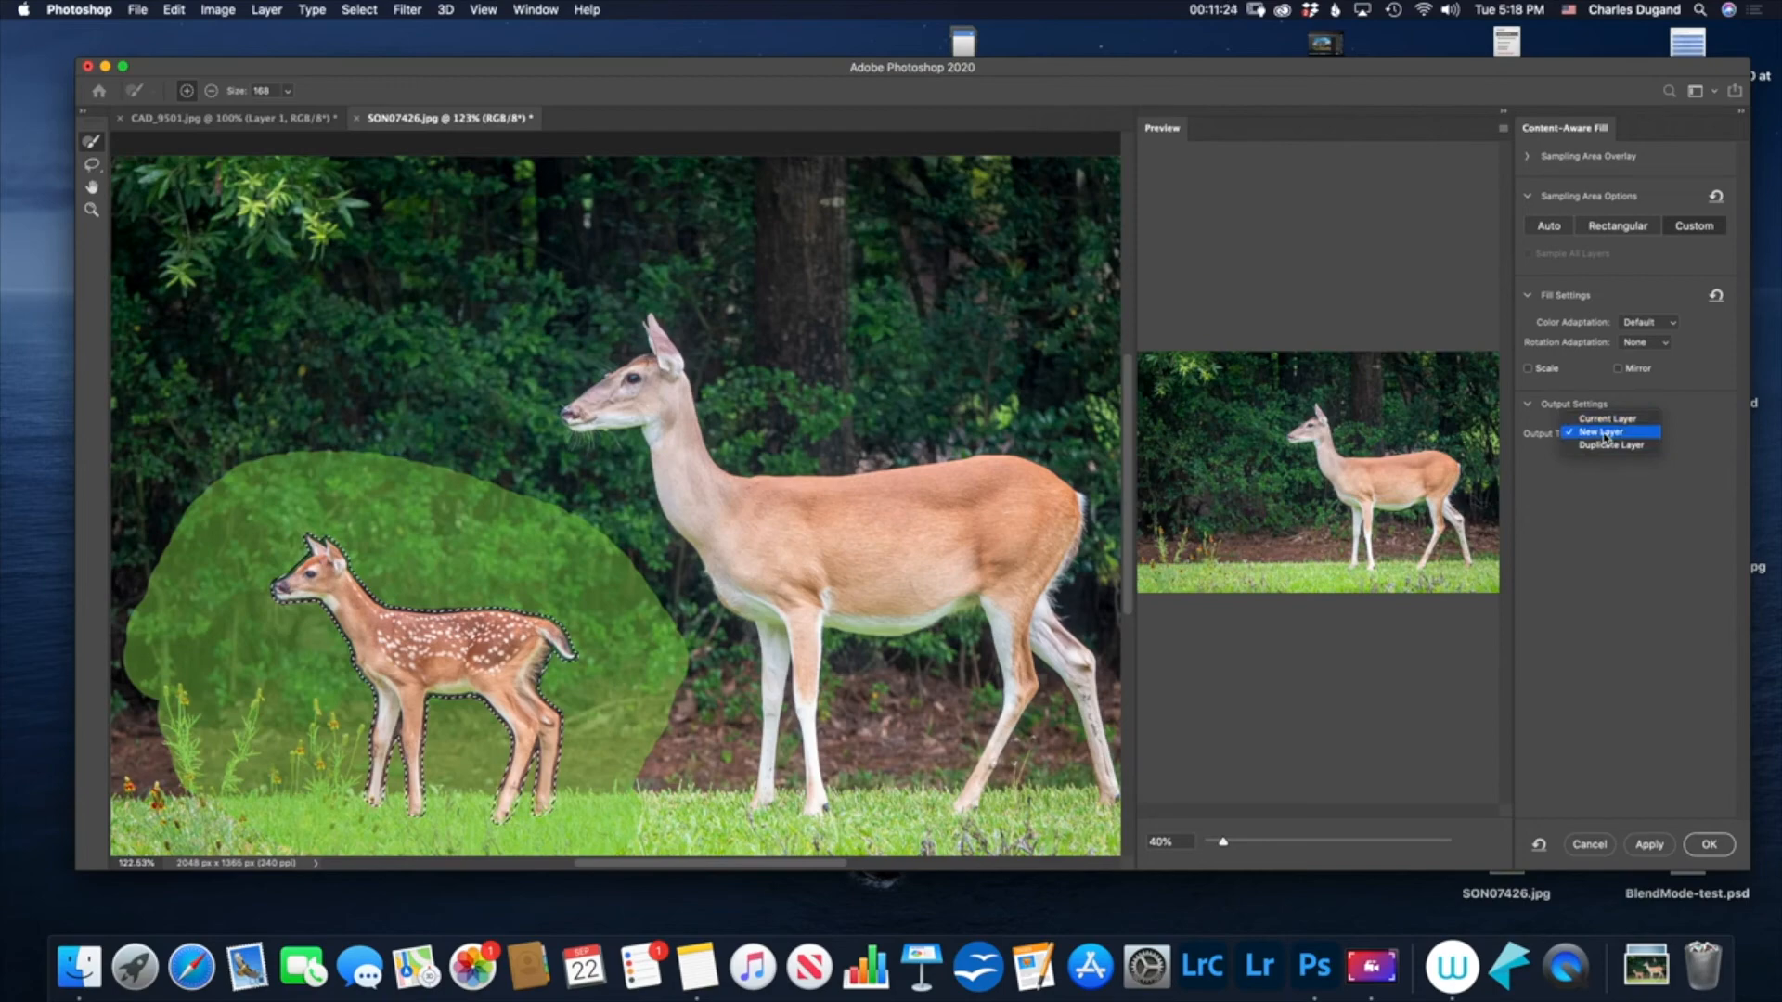
click(1604, 433)
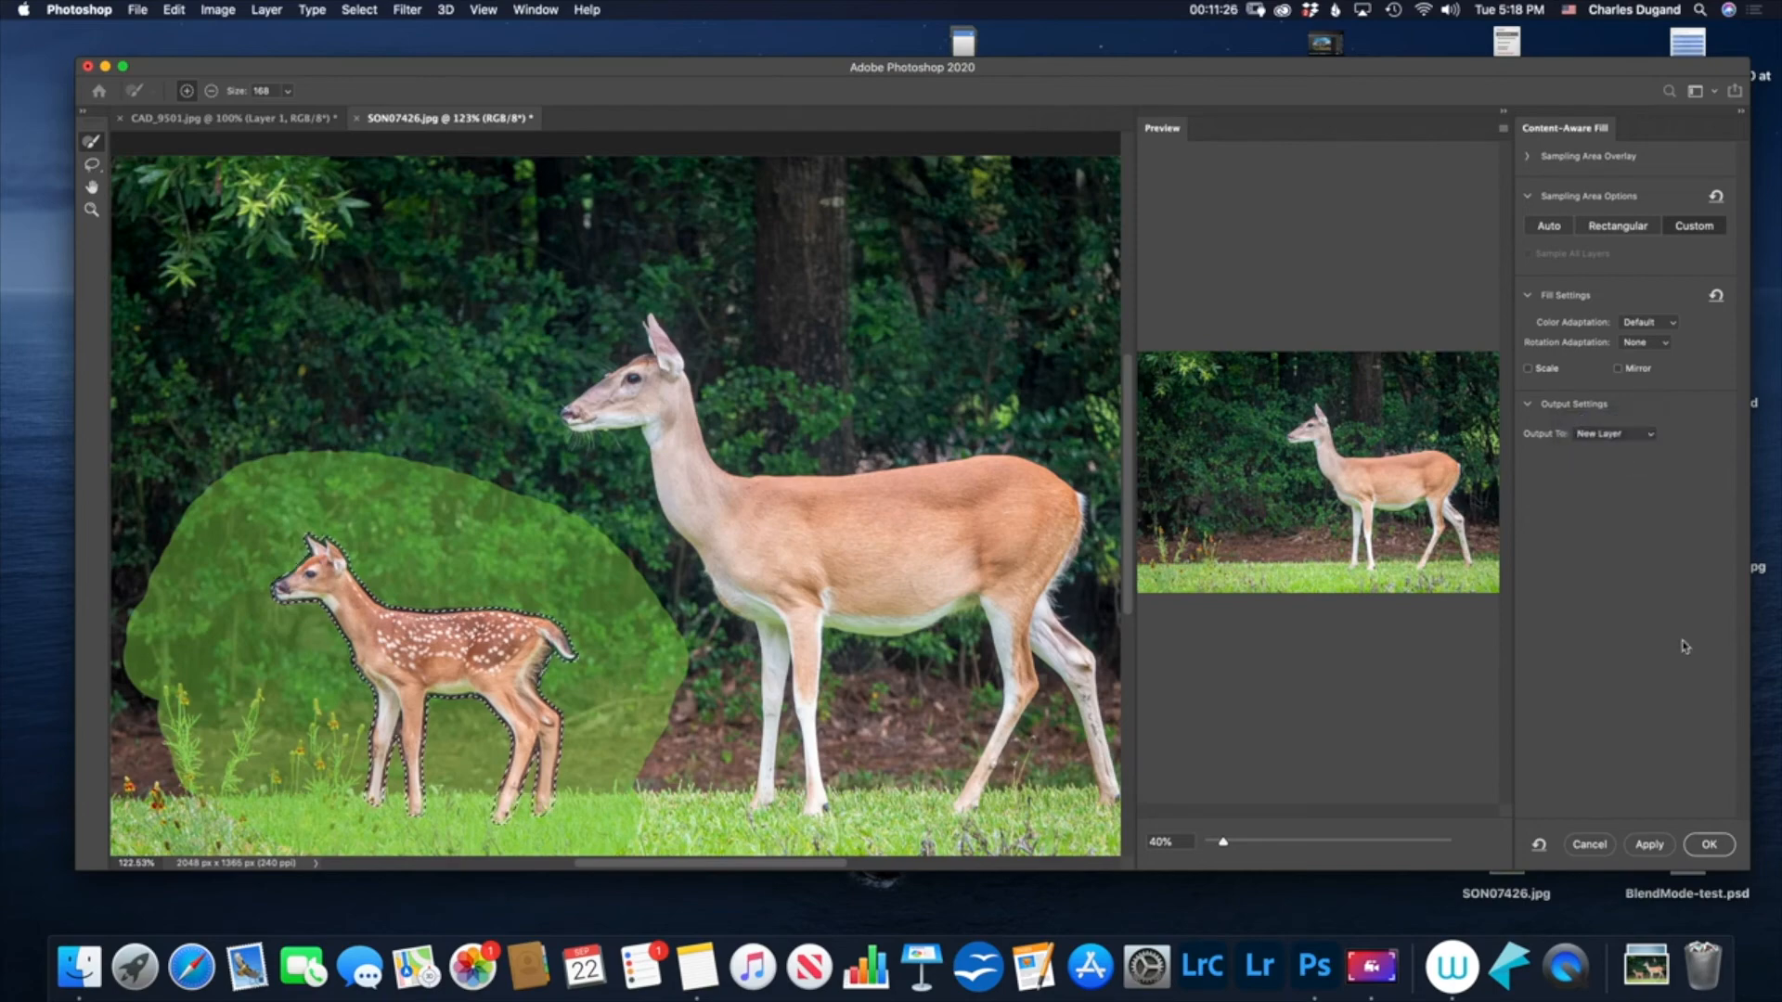
click(1698, 845)
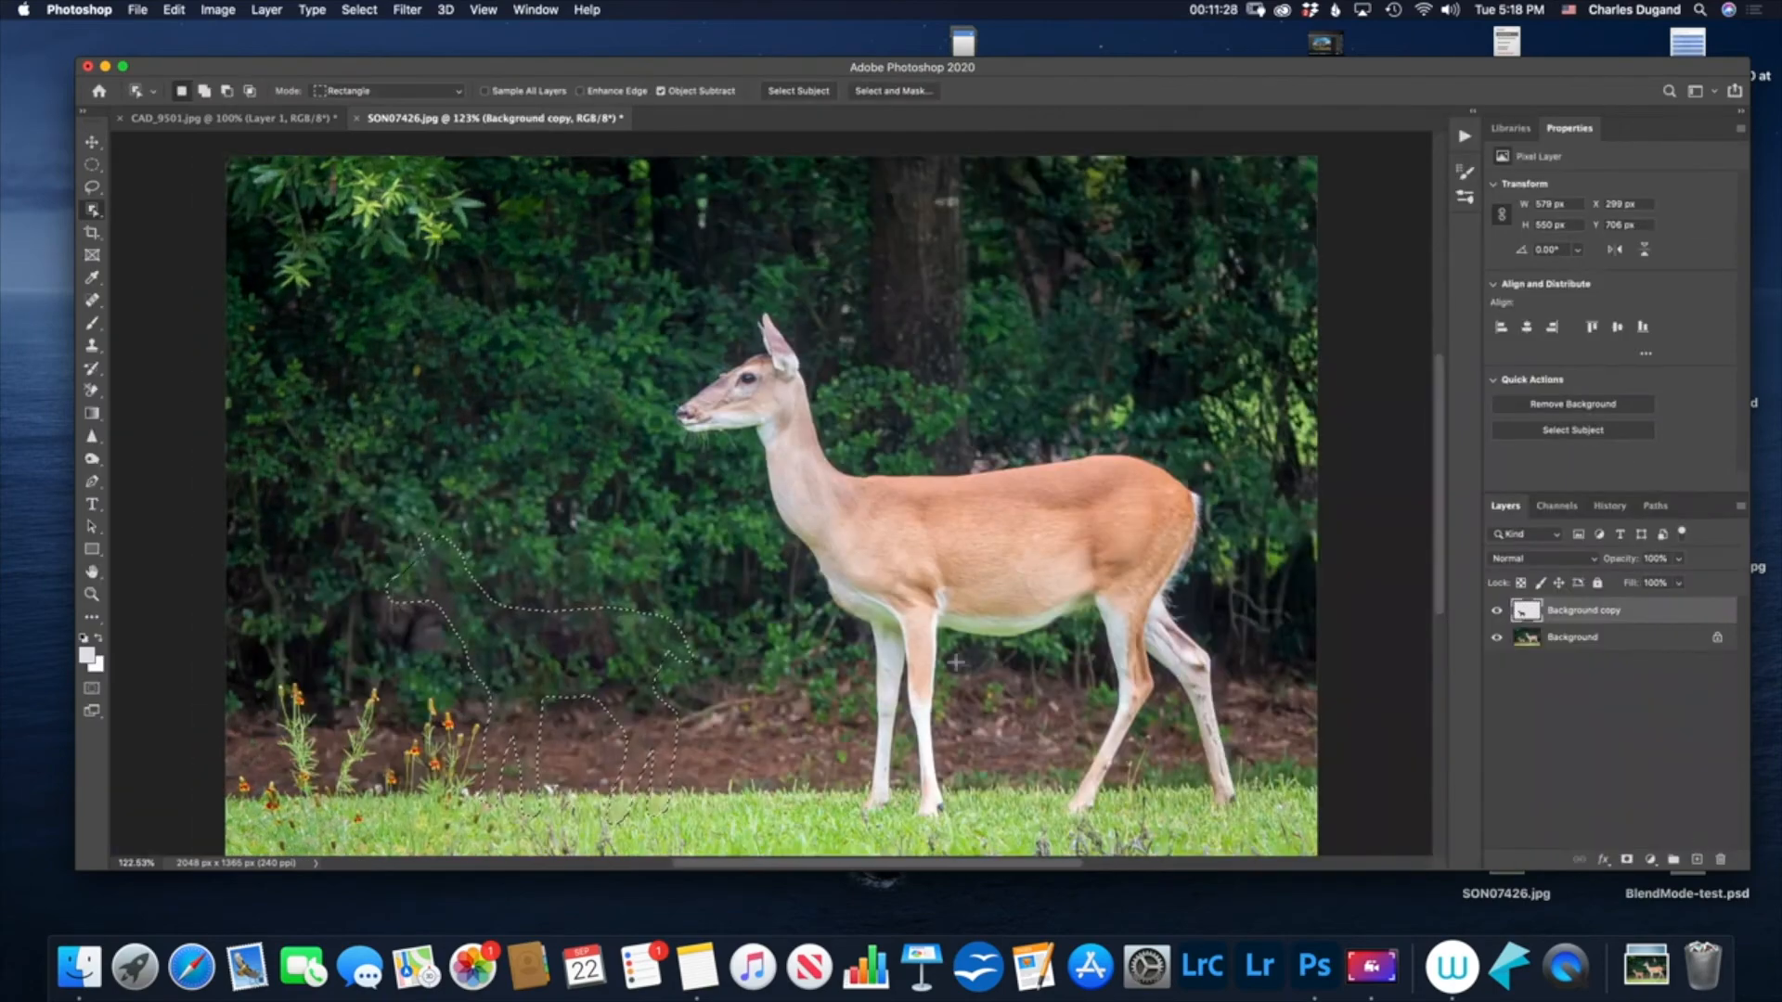
key(super+d)
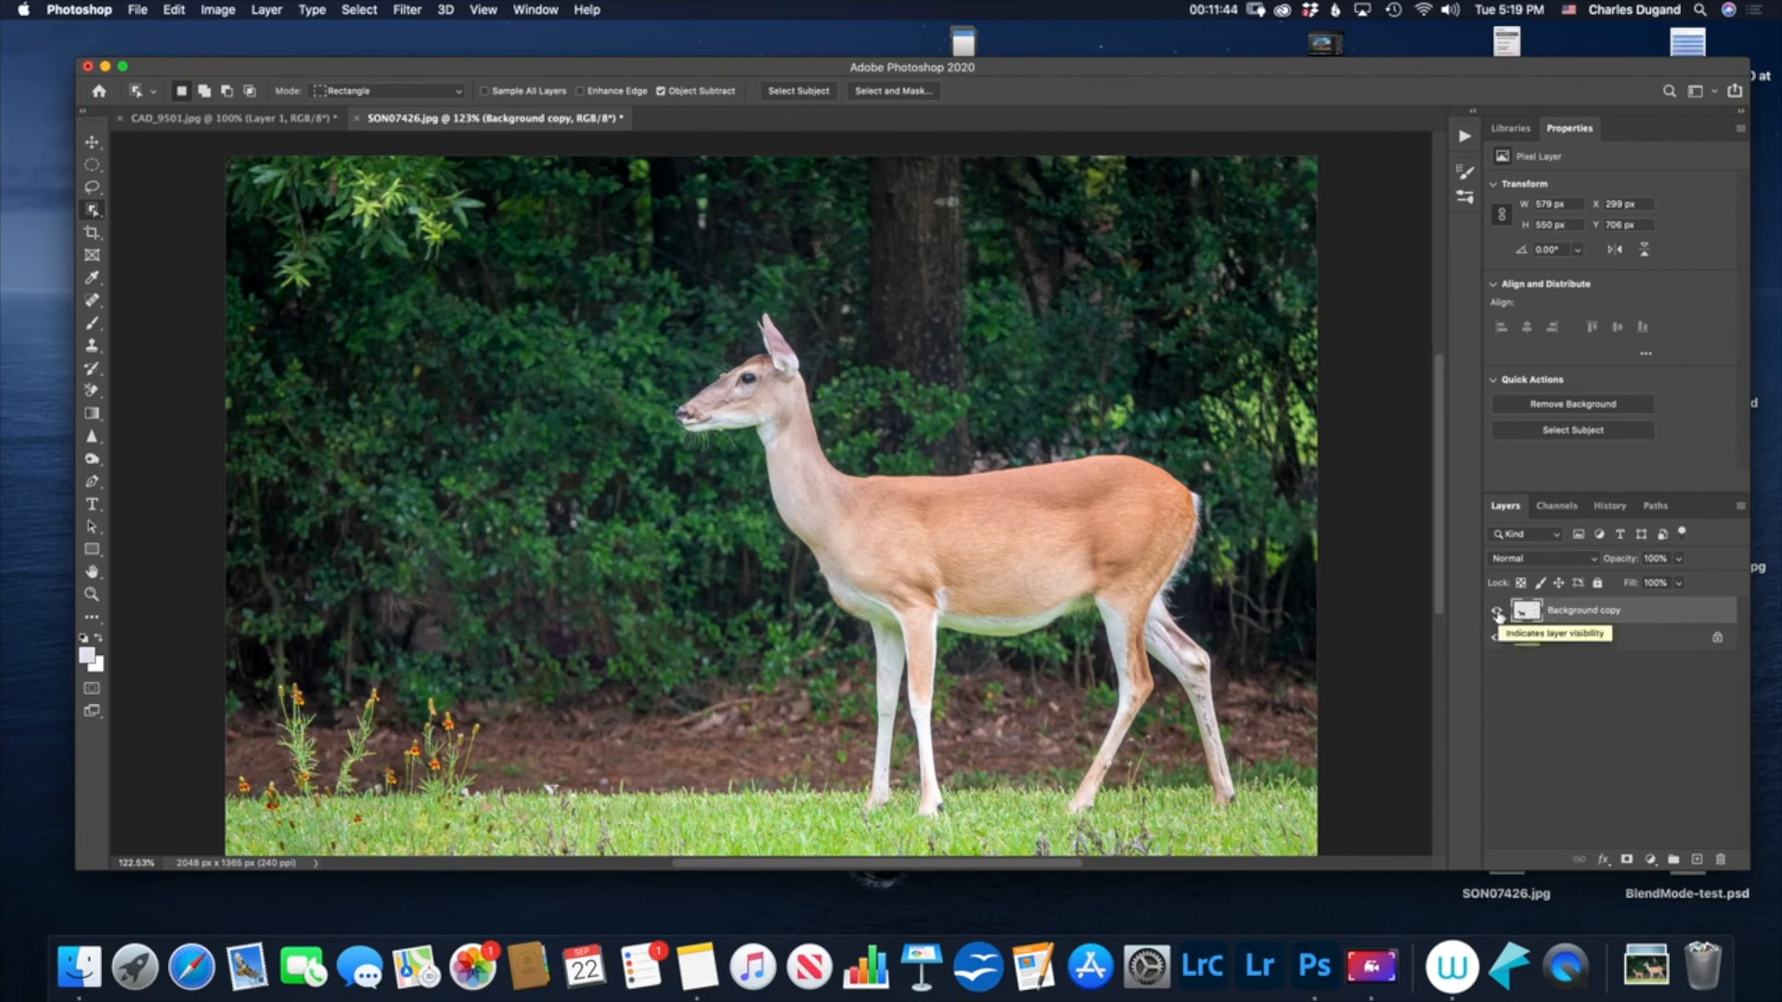
Toggle the fill layer's visibility to compare the photo with and without the fawn, and merge the layer down into the Background.
click(1497, 613)
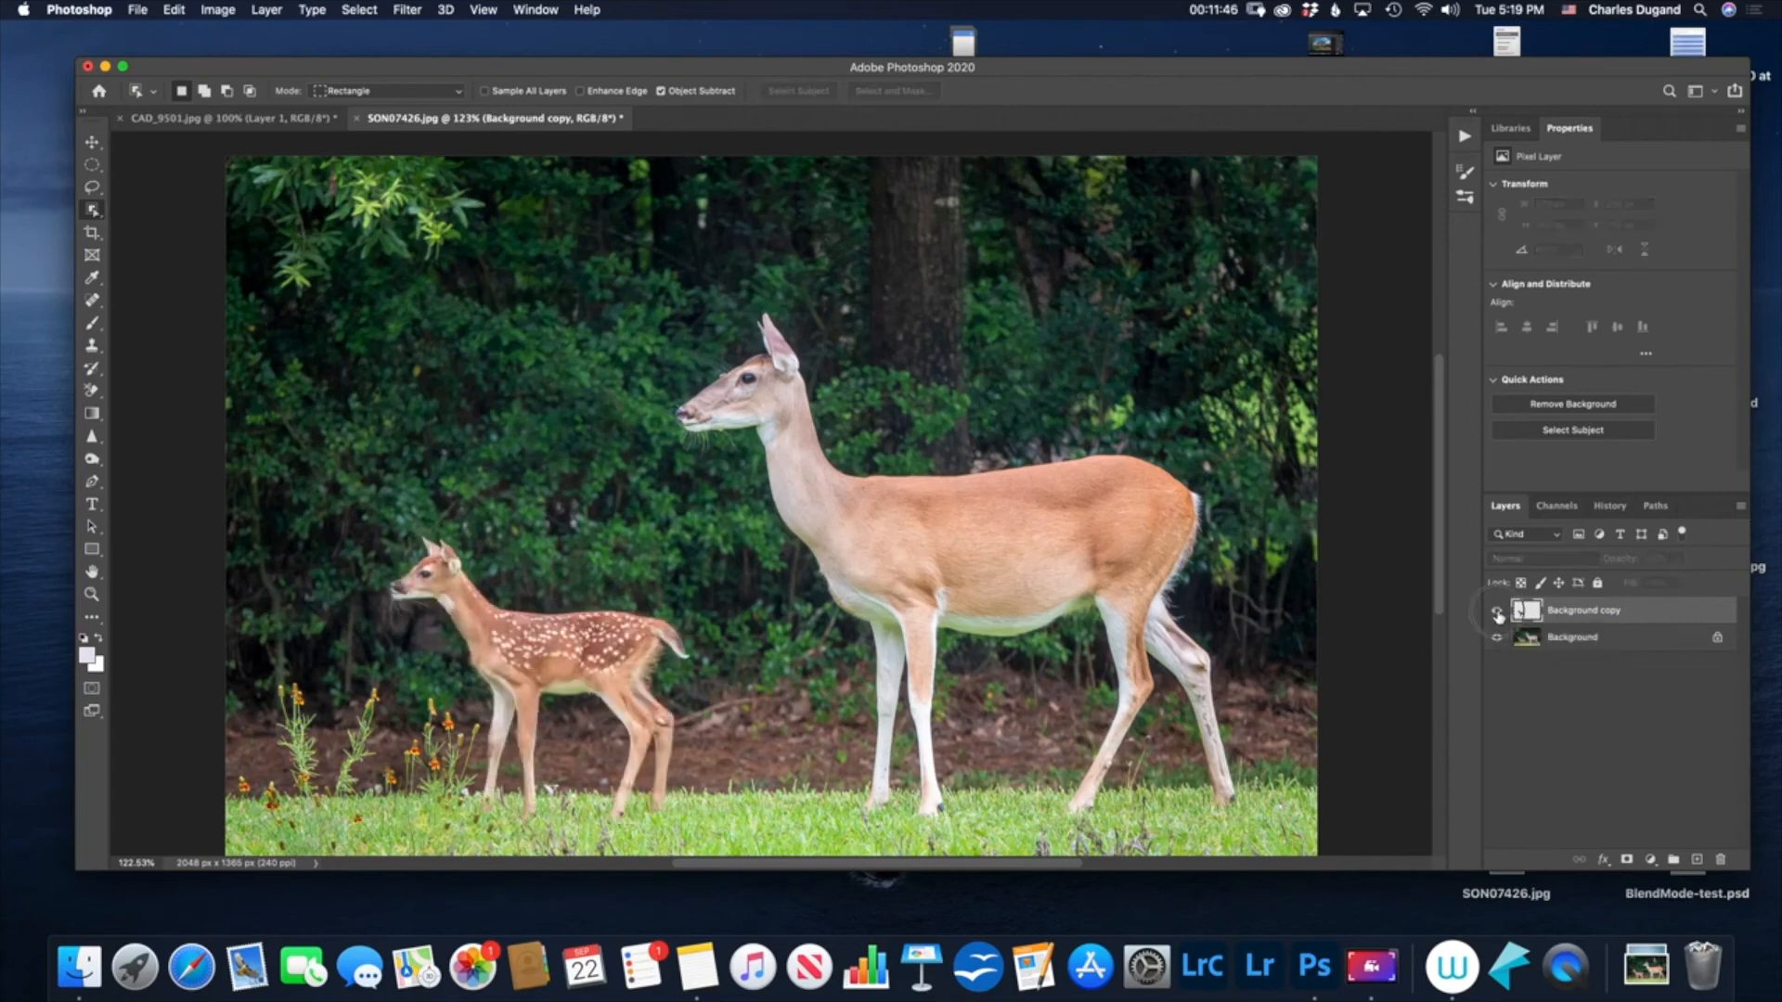
click(1496, 612)
click(1497, 613)
click(1497, 612)
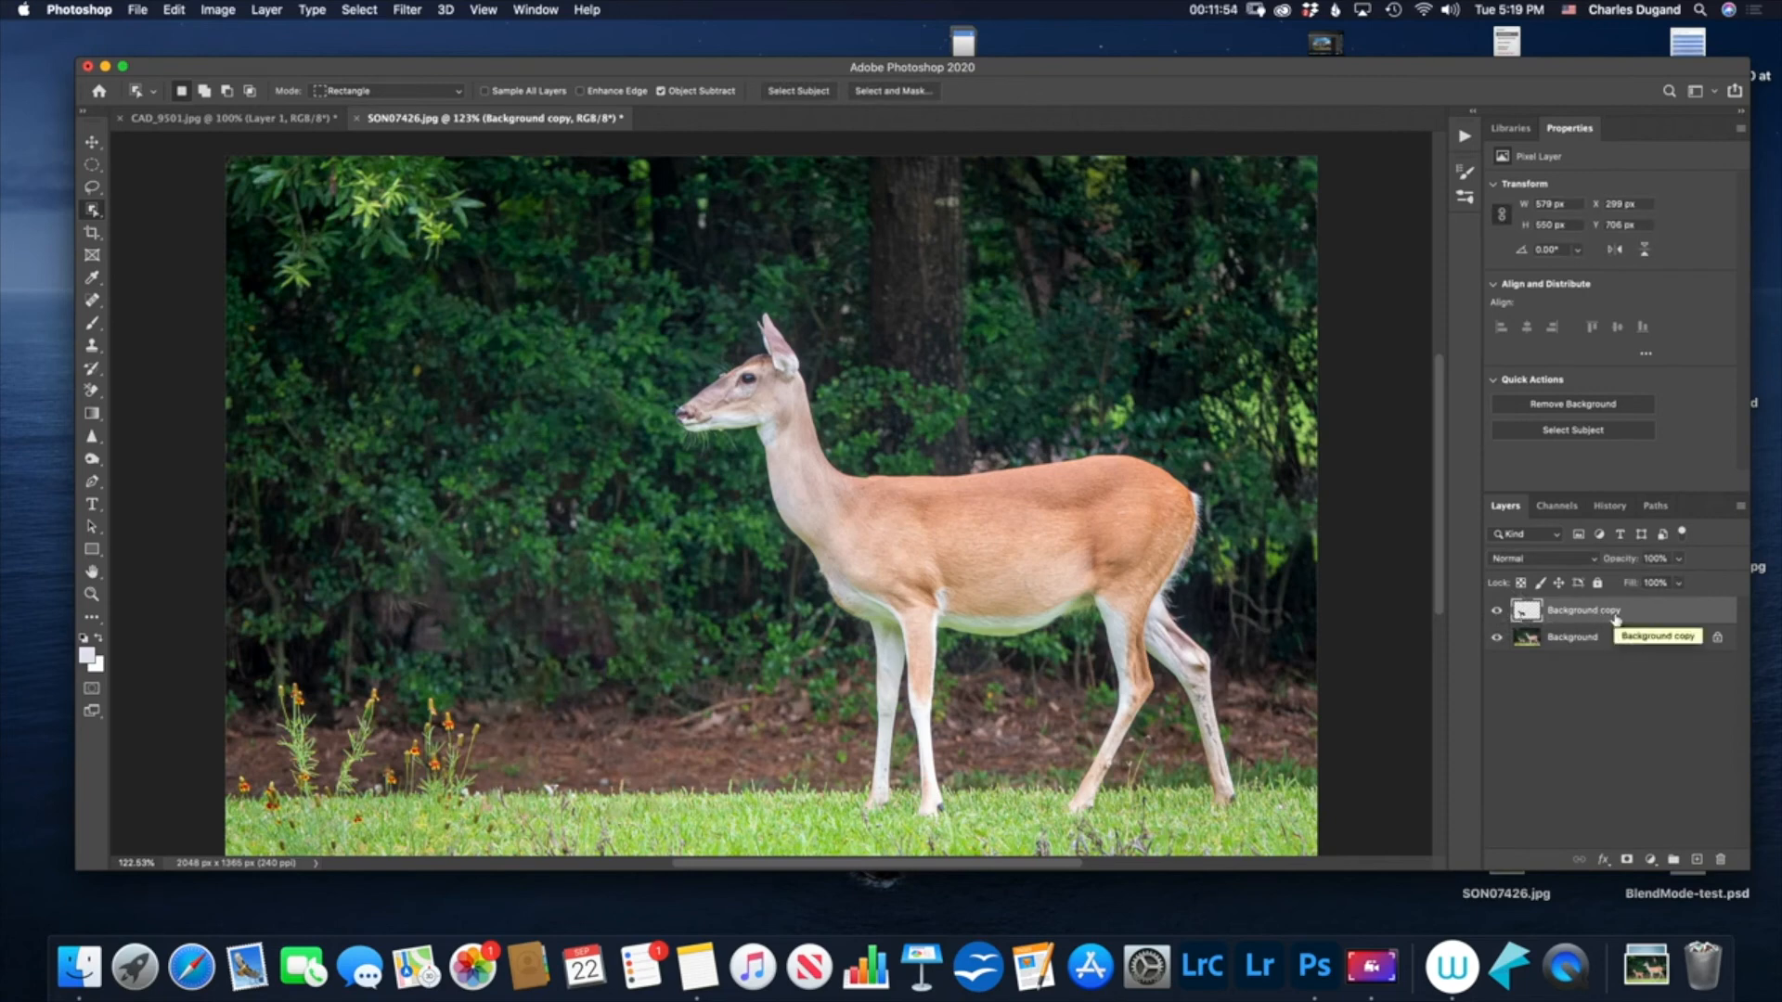
key(Delete)
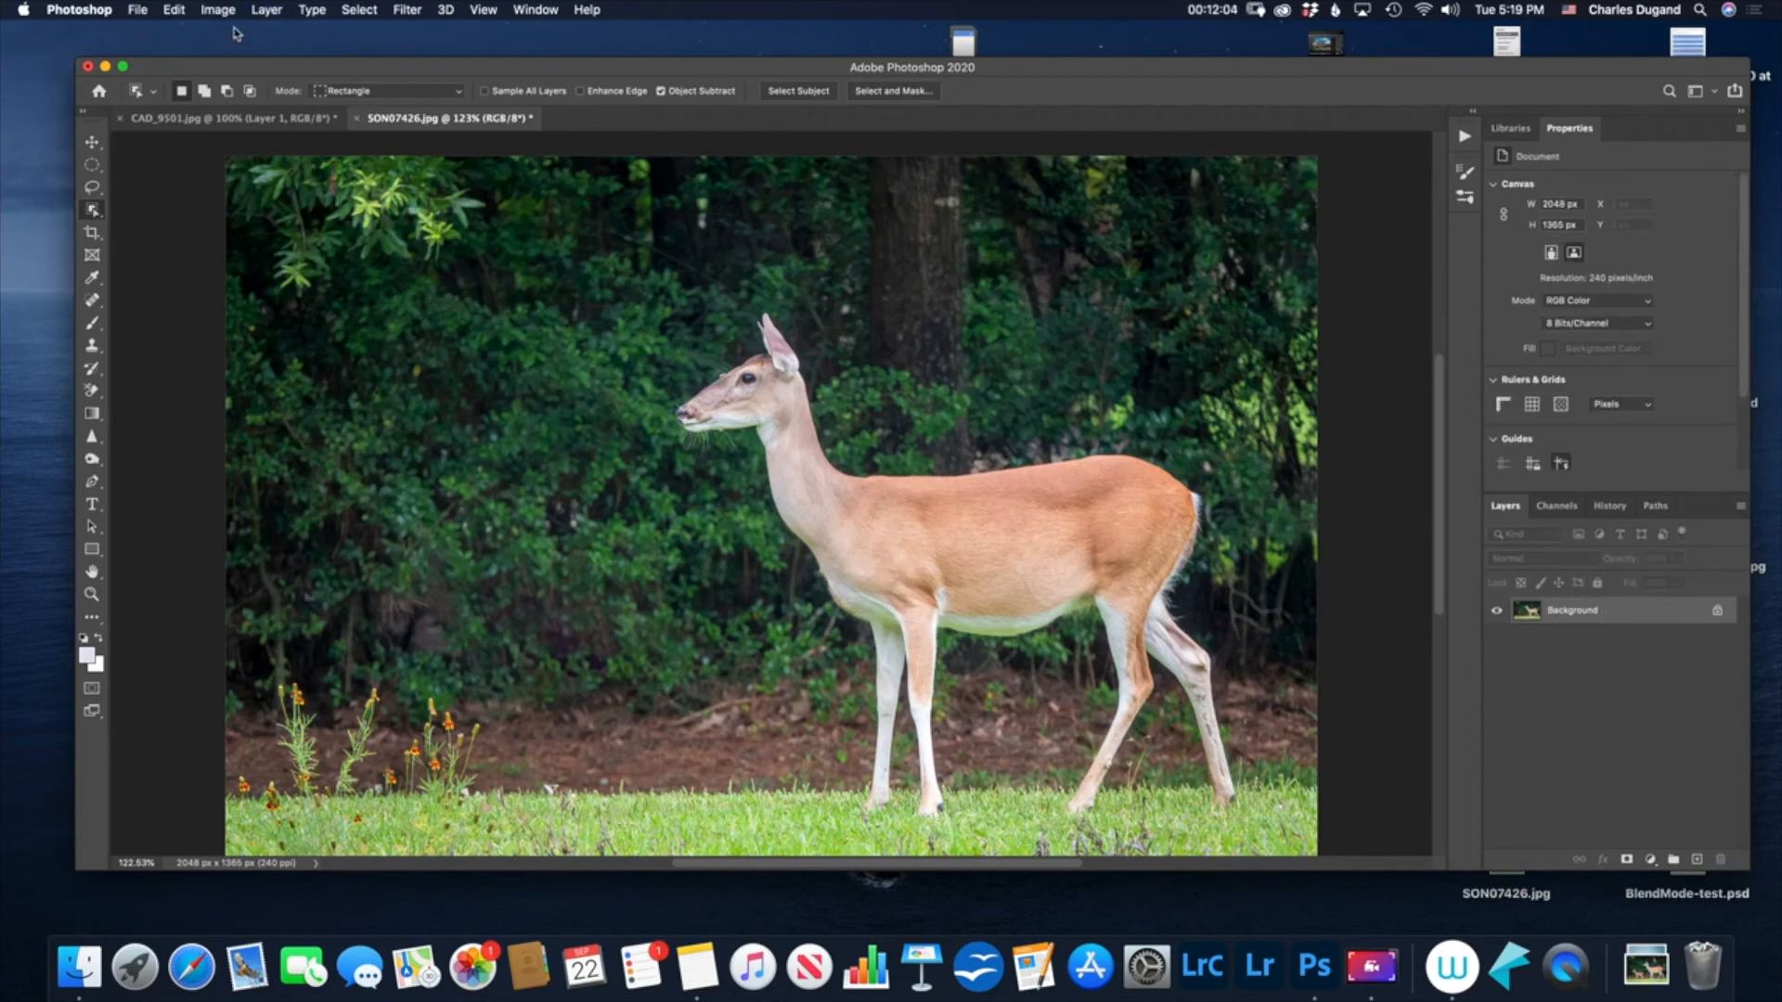
click(180, 11)
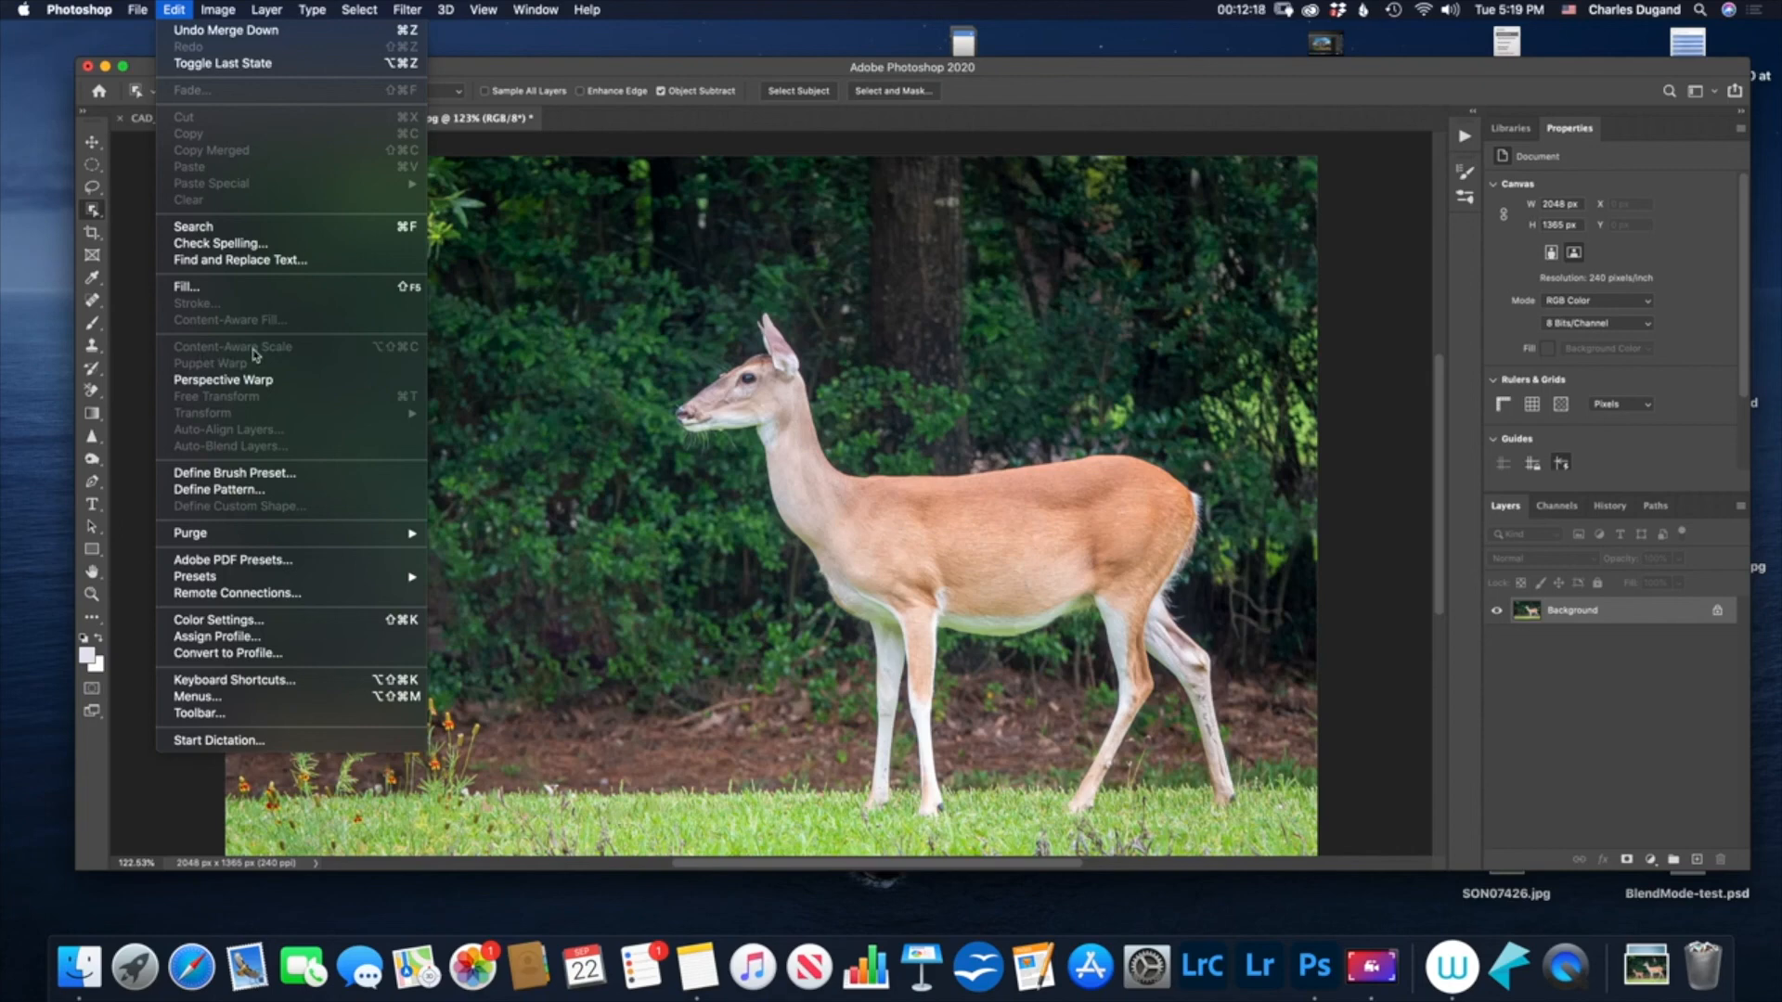
click(446, 67)
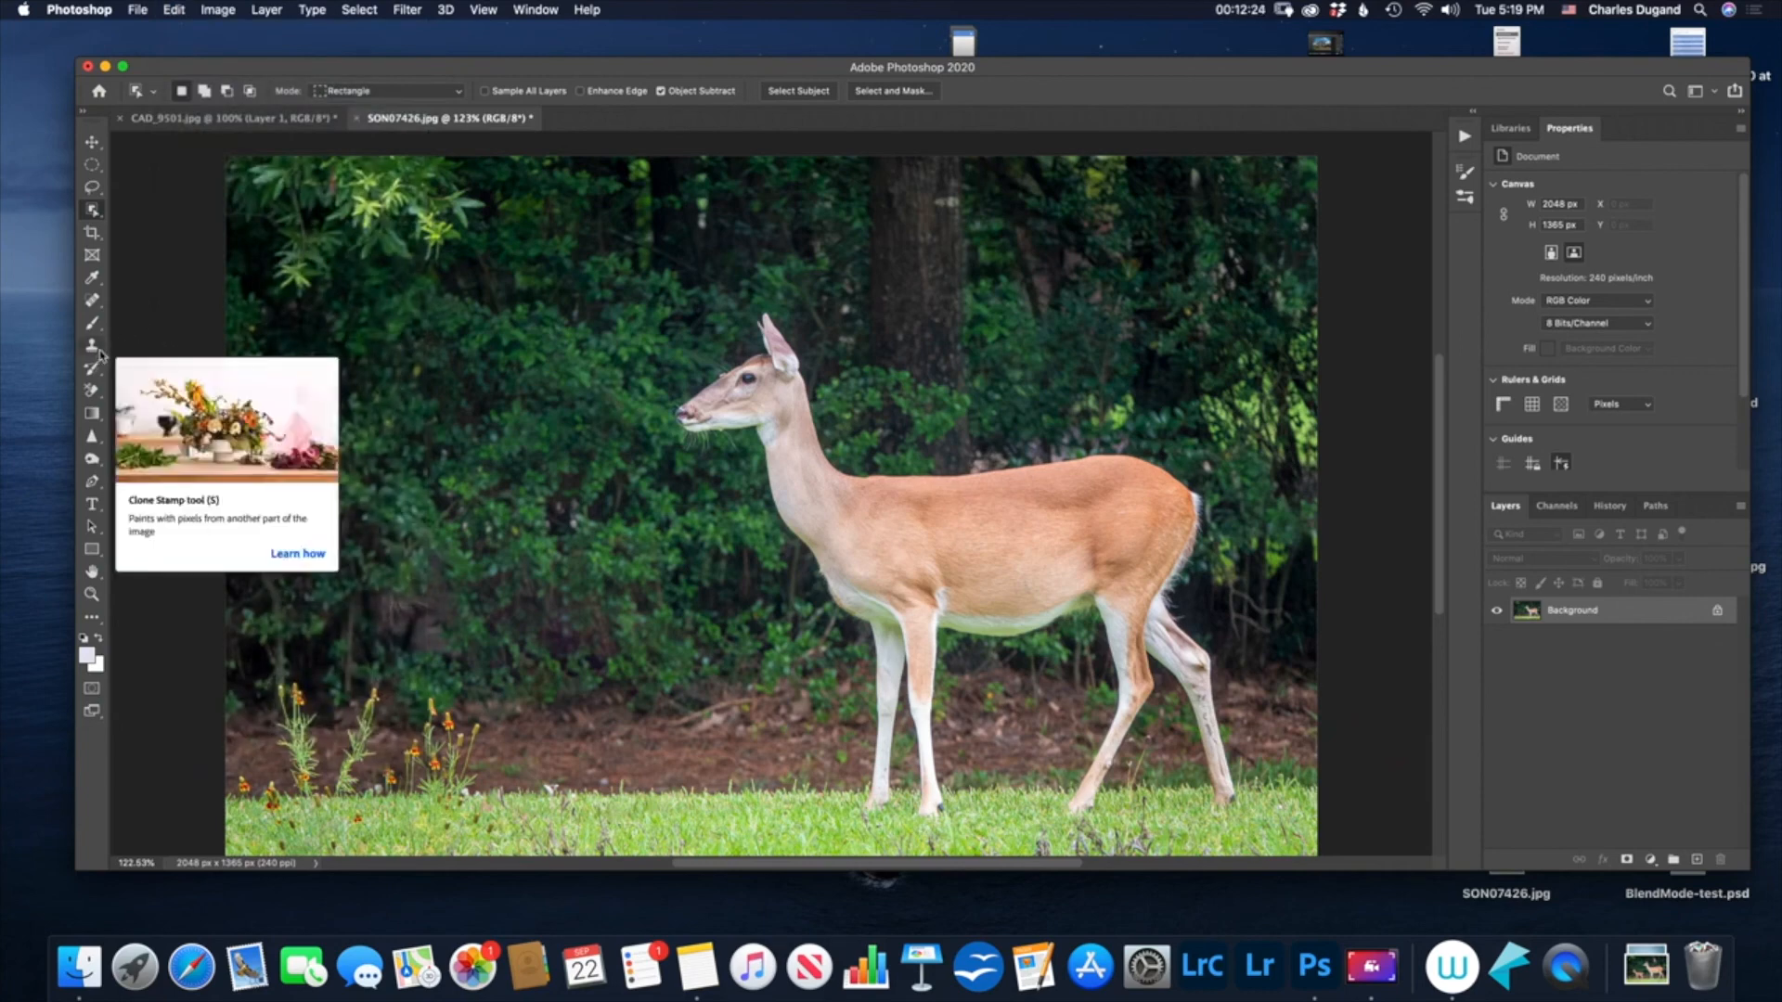
click(92, 301)
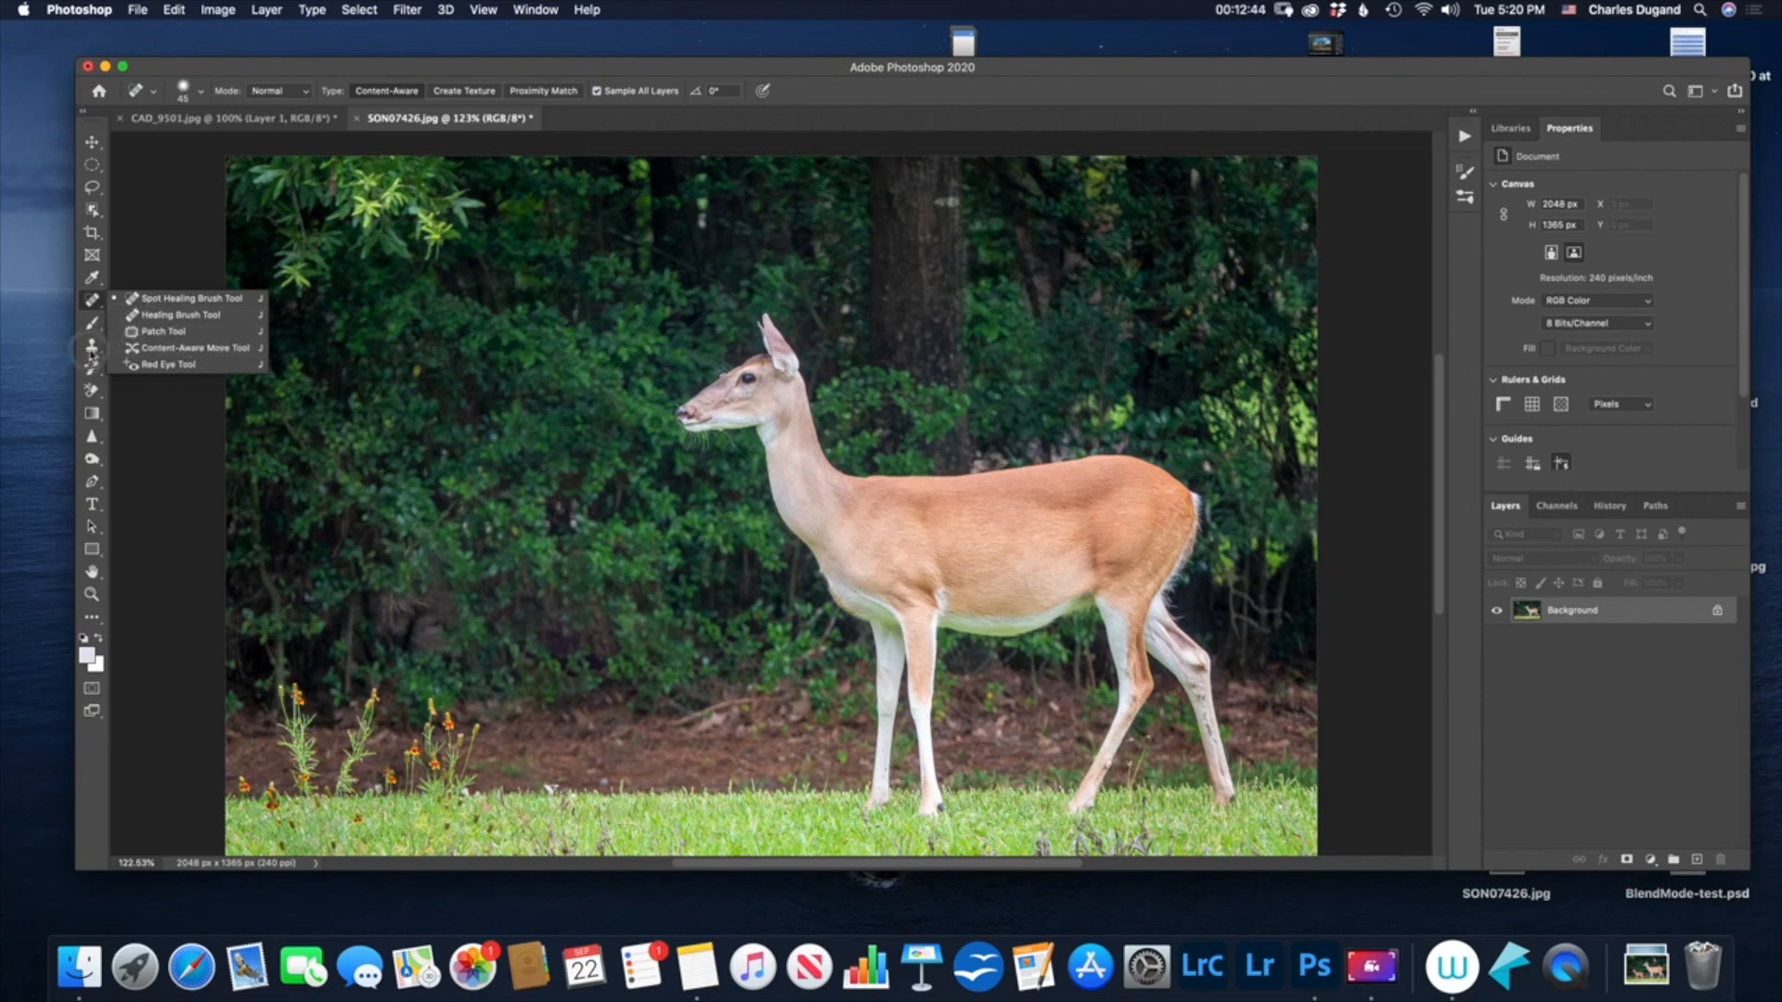
Activate the Clone Stamp tool, and bring back the fawn by undoing the layer merge and the Content-Aware Fill, leaving nothing selected.
click(94, 348)
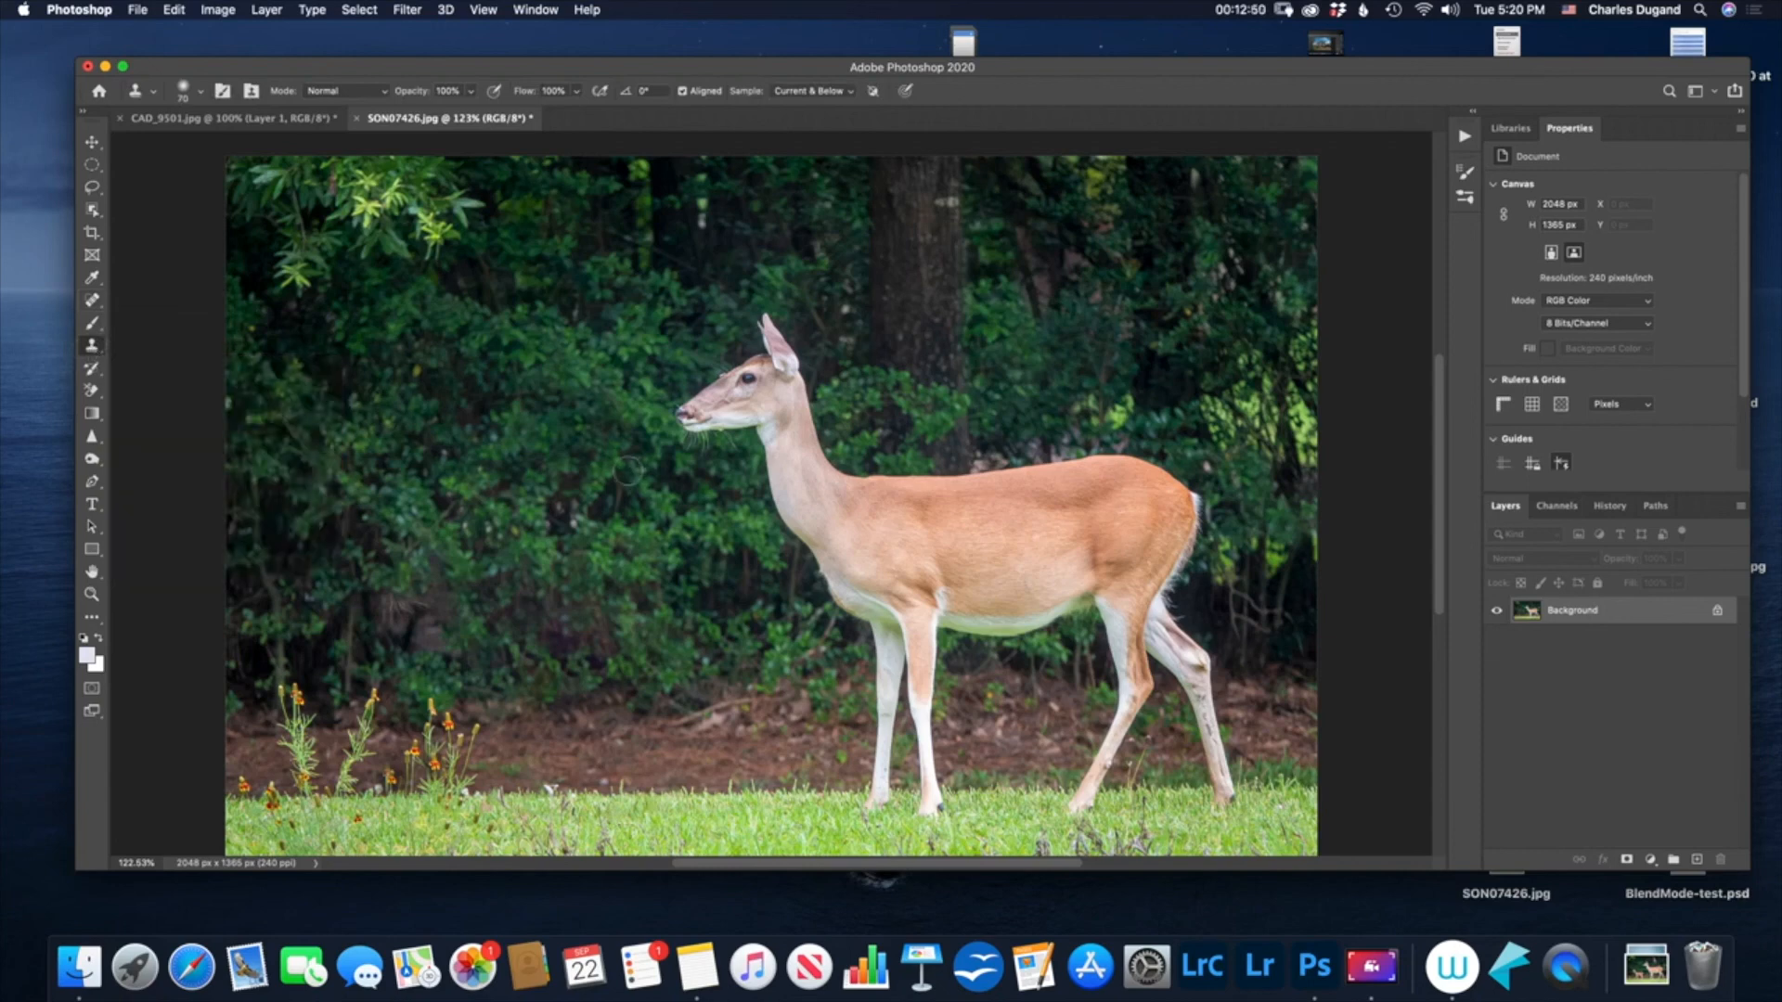
key(super+v)
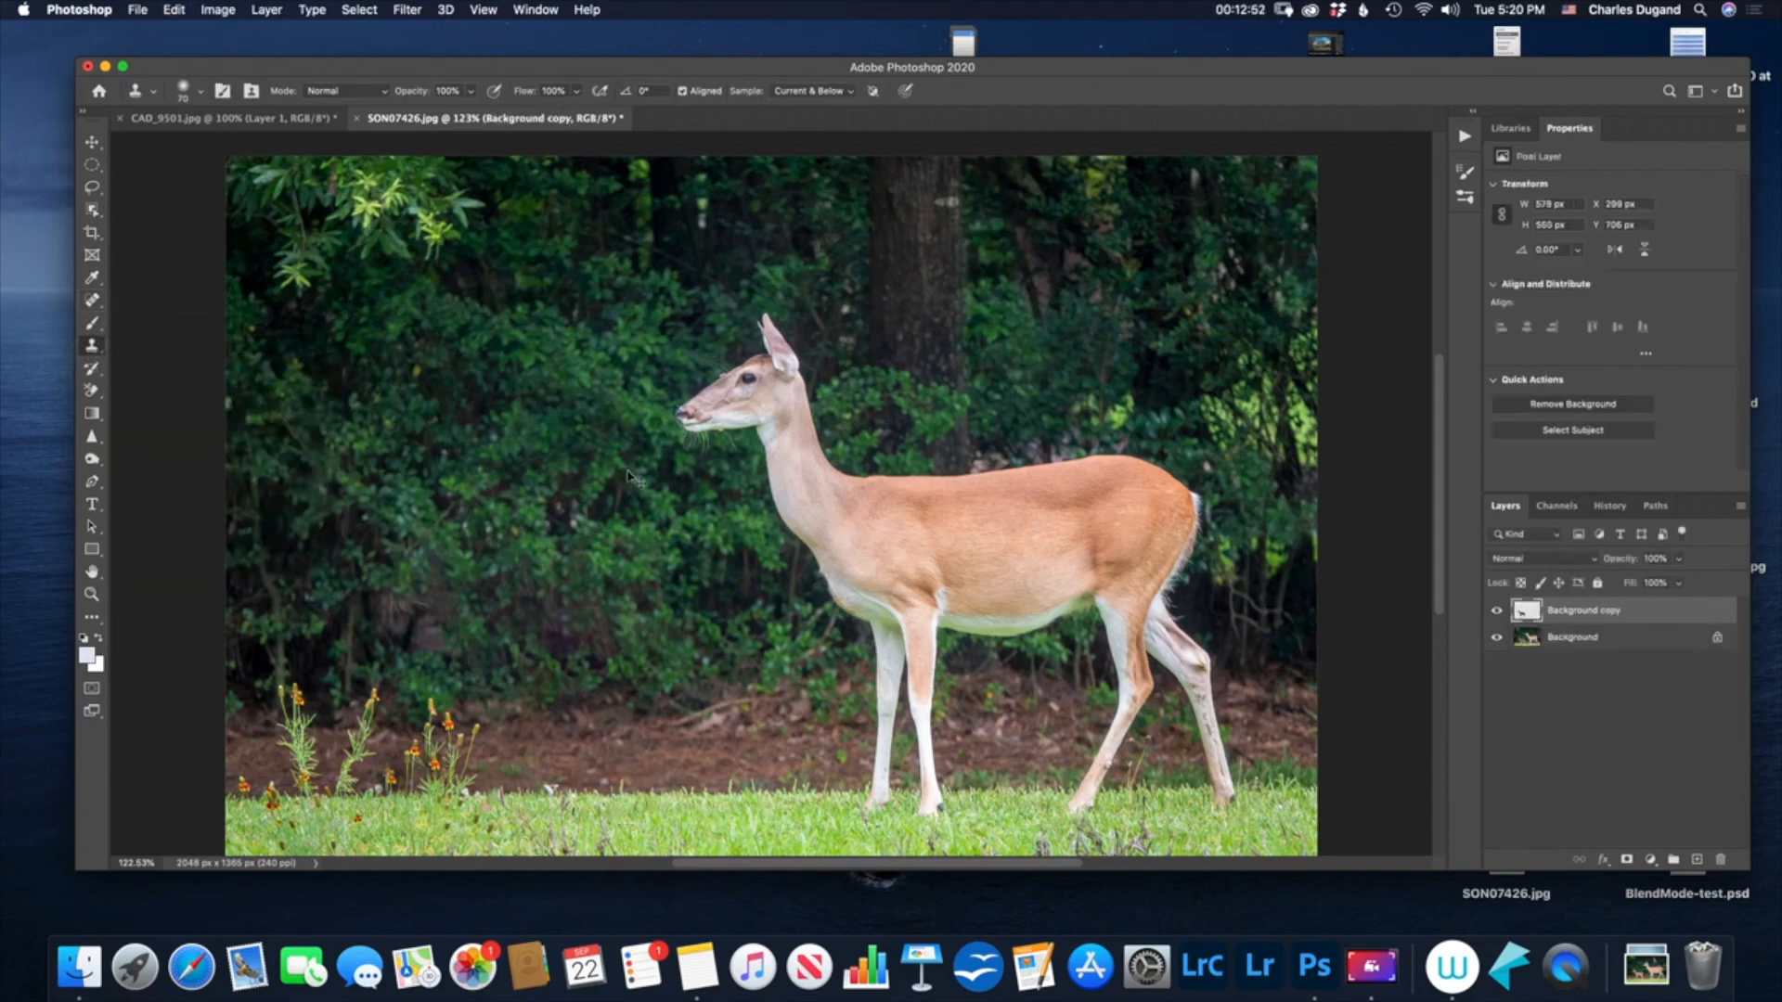
key(super+z)
key(super+shift+z)
key(super+z)
key(super+z)
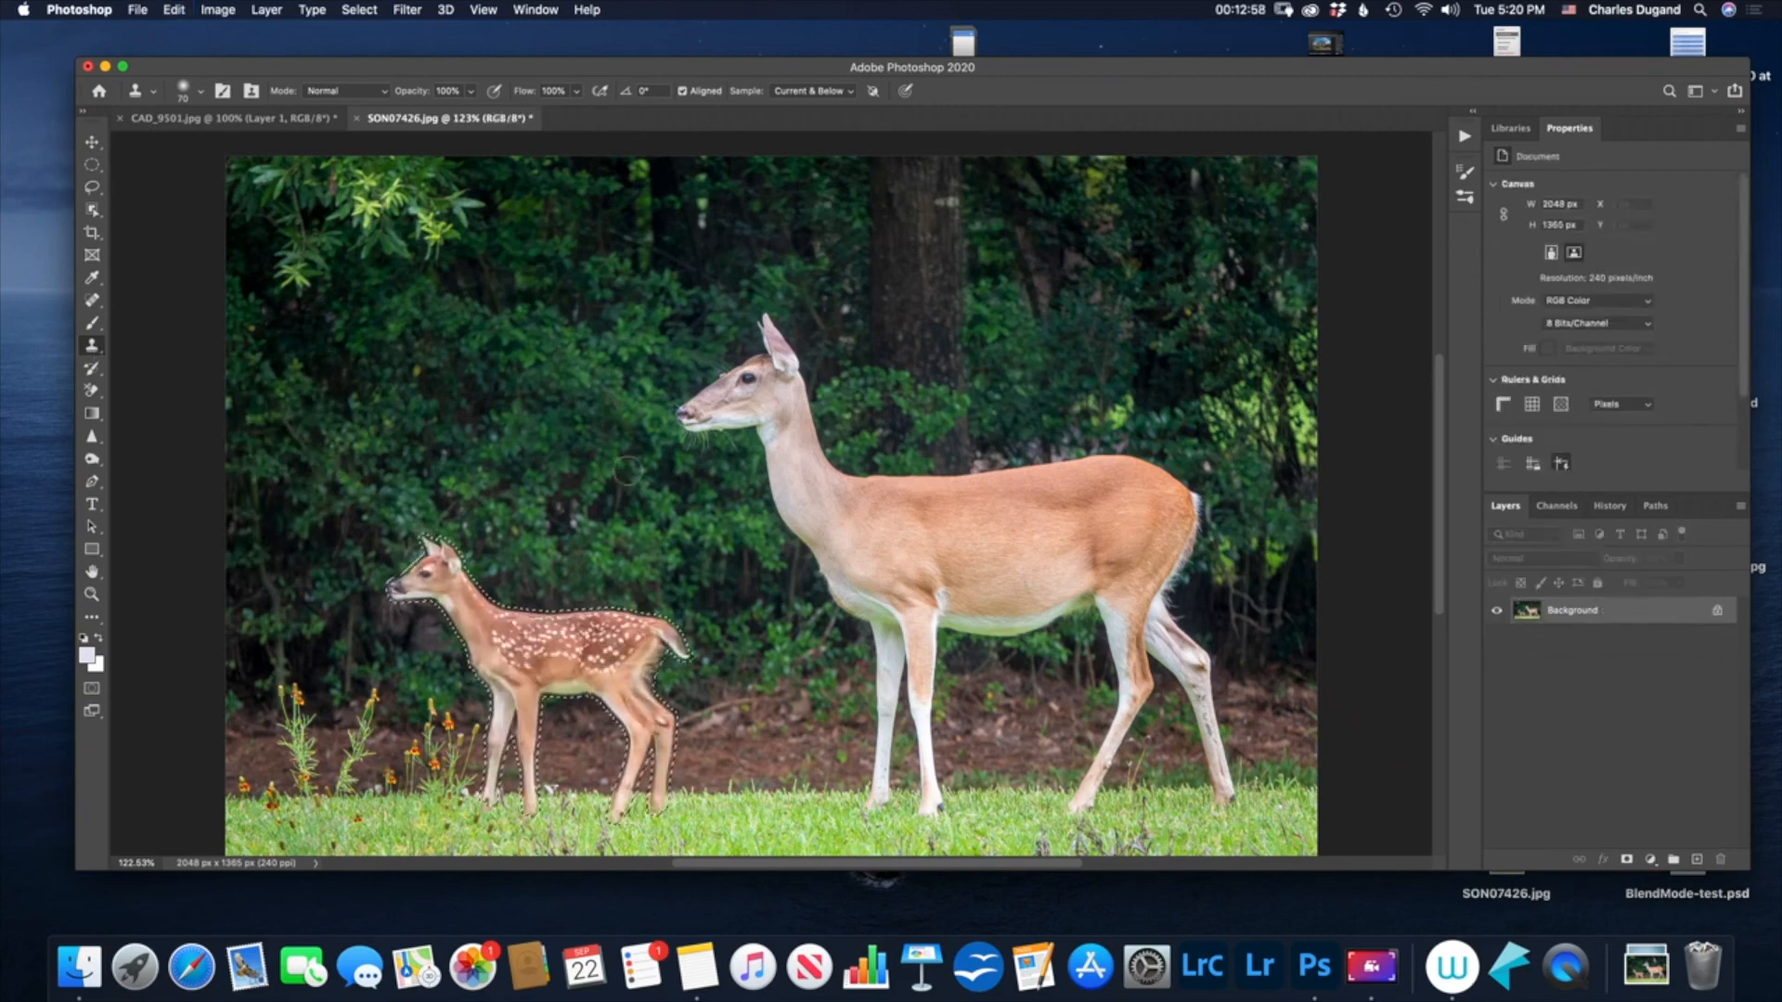
key(super+d)
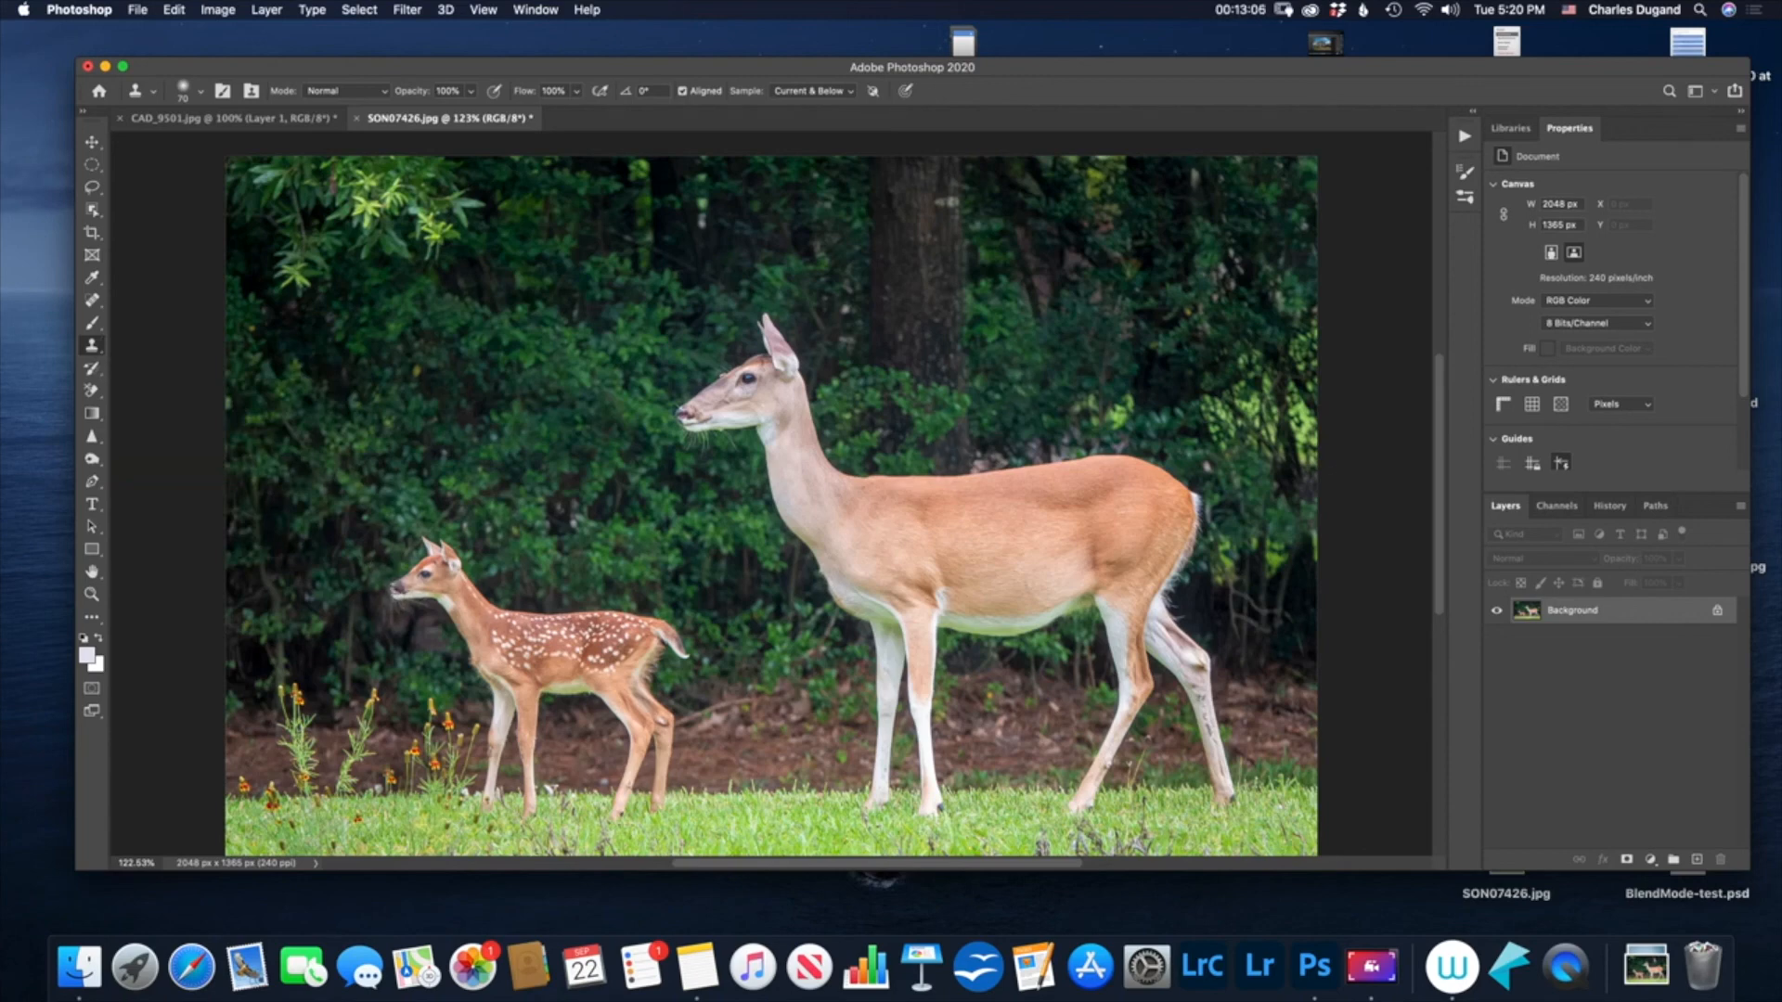
Clone the fawn's head, neck and shoulder into the gap between the fawn and the doe with a size 70 Clone Stamp brush.
mouse_move(713, 600)
mouse_down()
mouse_move(747, 564)
mouse_move(773, 616)
mouse_move(747, 550)
mouse_move(770, 649)
mouse_move(821, 635)
mouse_move(770, 583)
mouse_move(798, 635)
mouse_move(831, 640)
mouse_move(802, 668)
mouse_up()
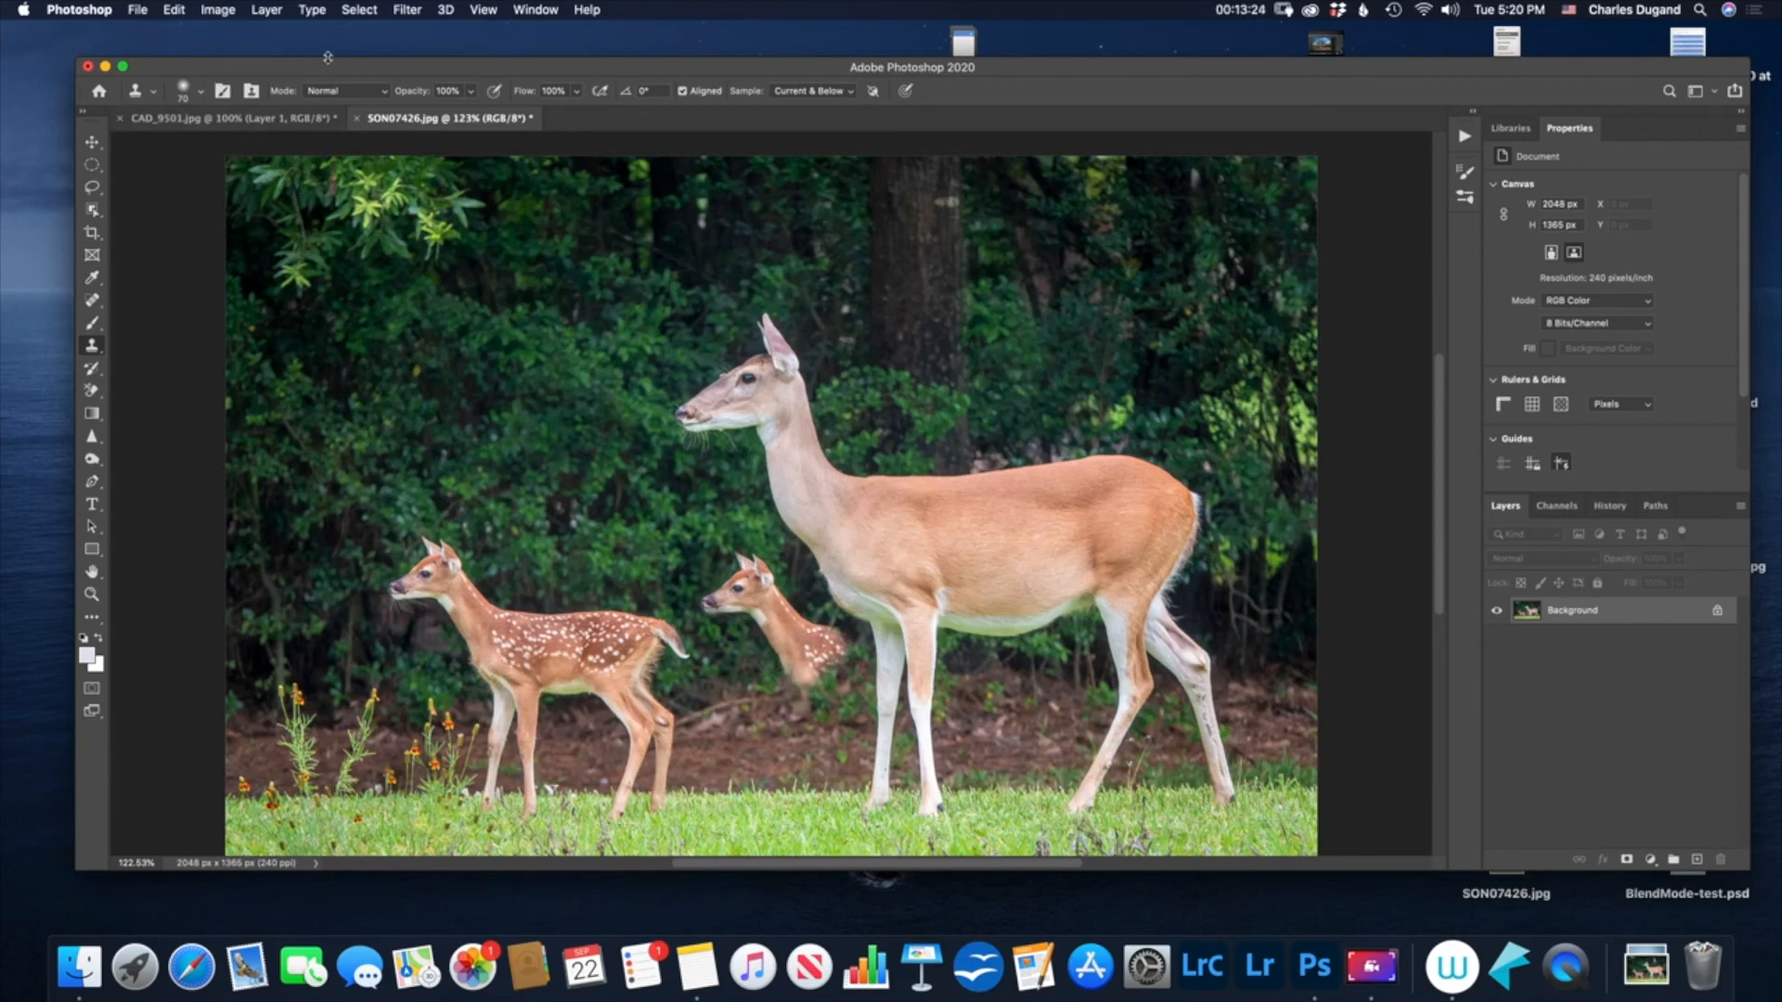
click(1240, 13)
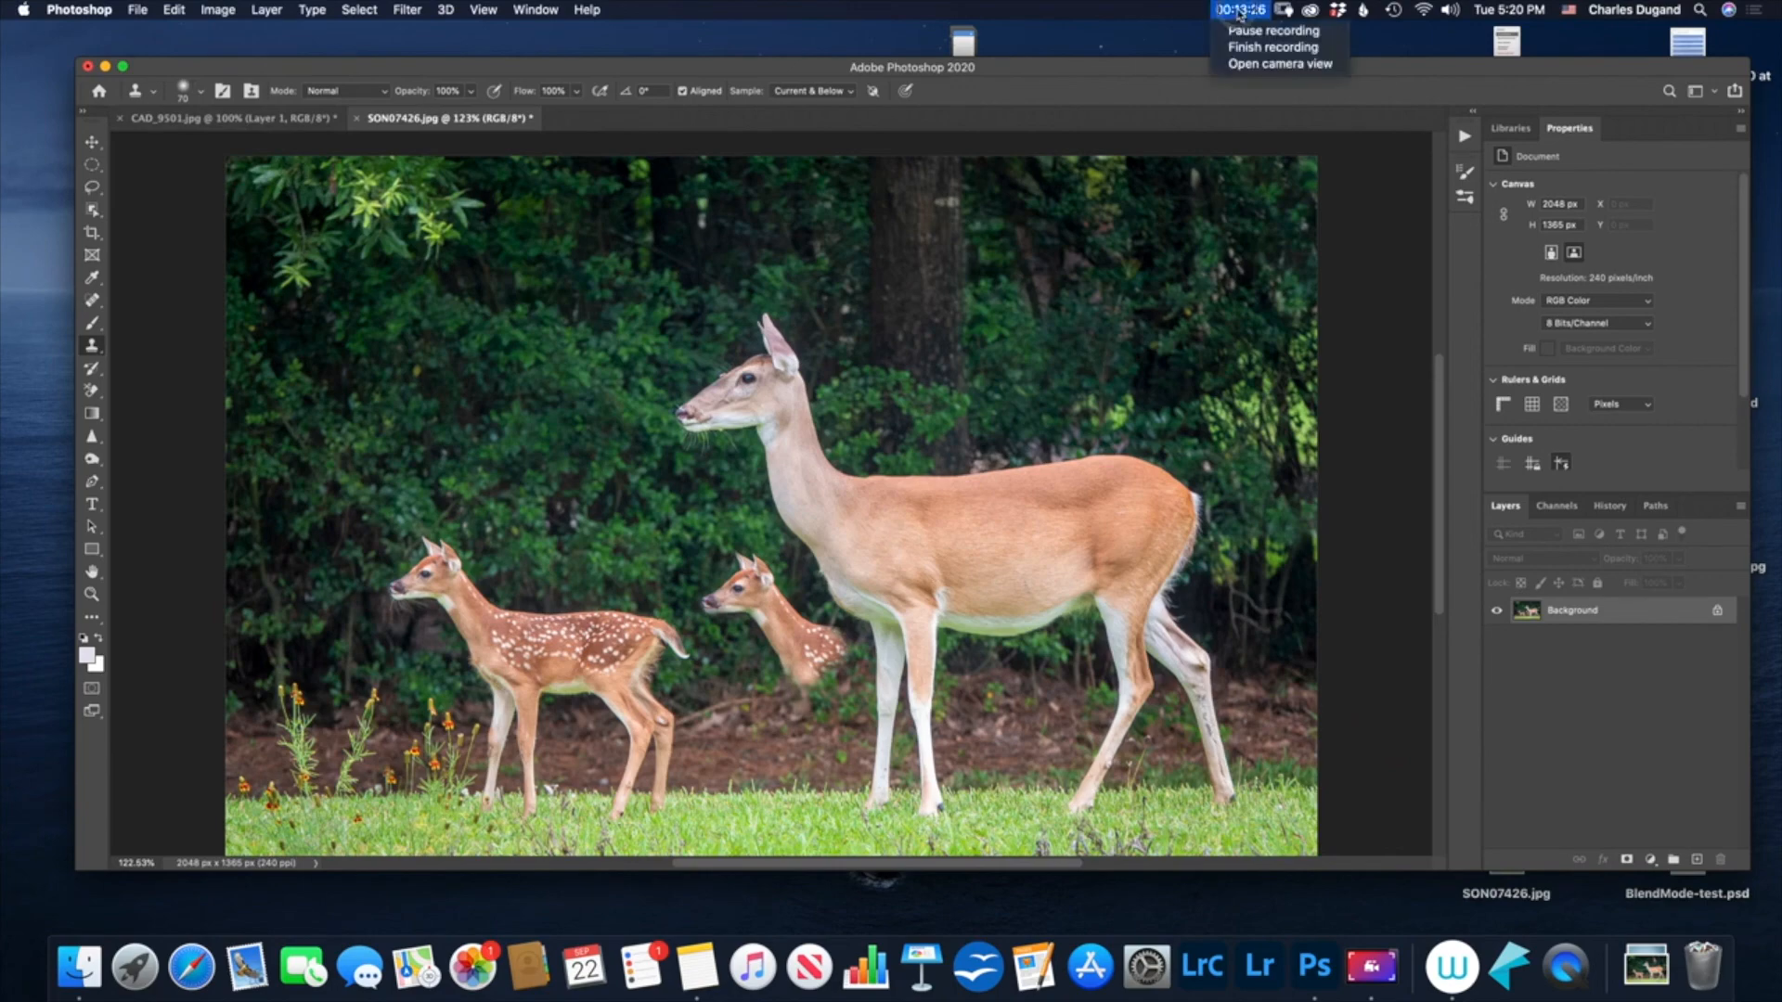